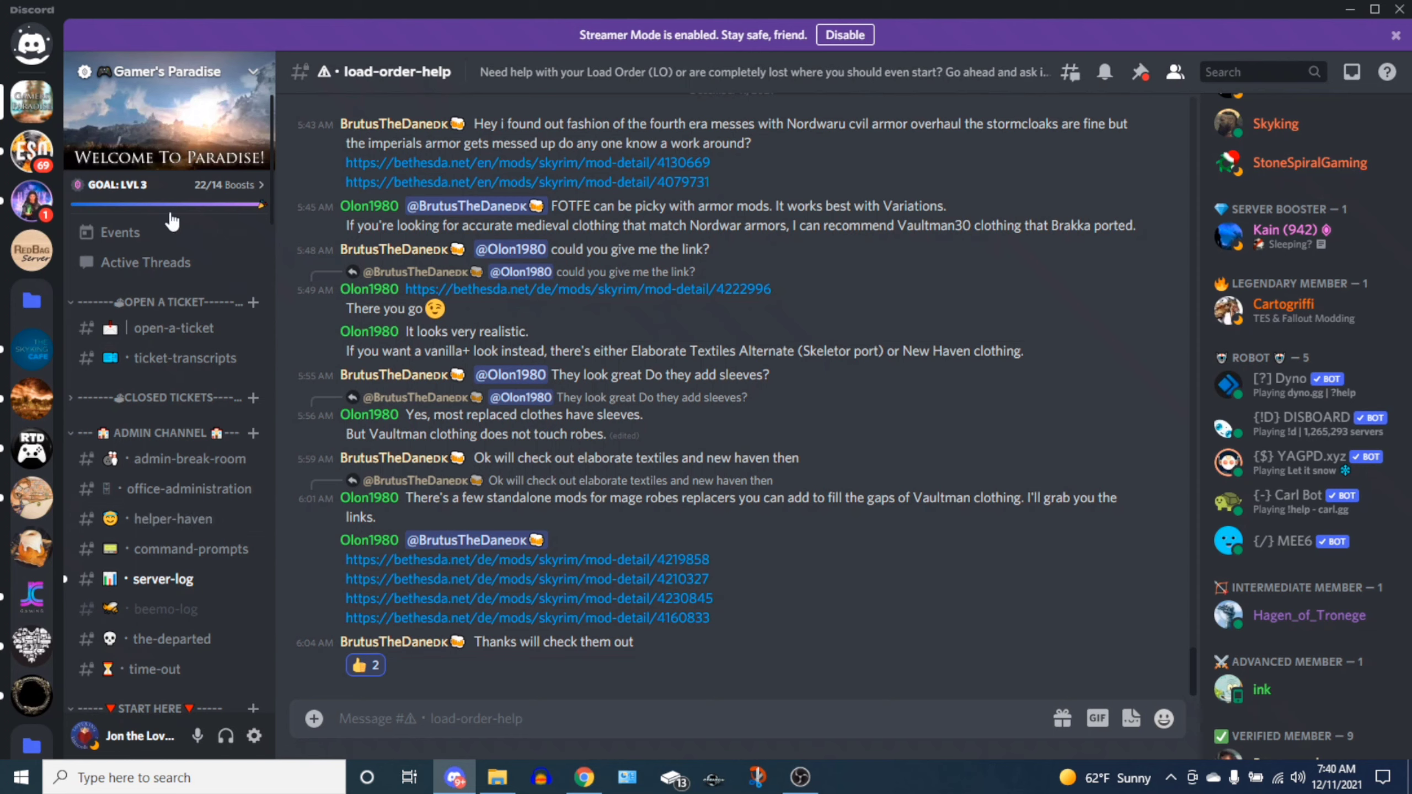
Open the welcome channel in the START HERE category of the Gamer's Paradise server.
{"action": "scroll", "coordinate": [150, 551], "scroll_direction": "down", "scroll_amount": 2}
{"action": "scroll", "coordinate": [148, 546], "scroll_direction": "down", "scroll_amount": 2}
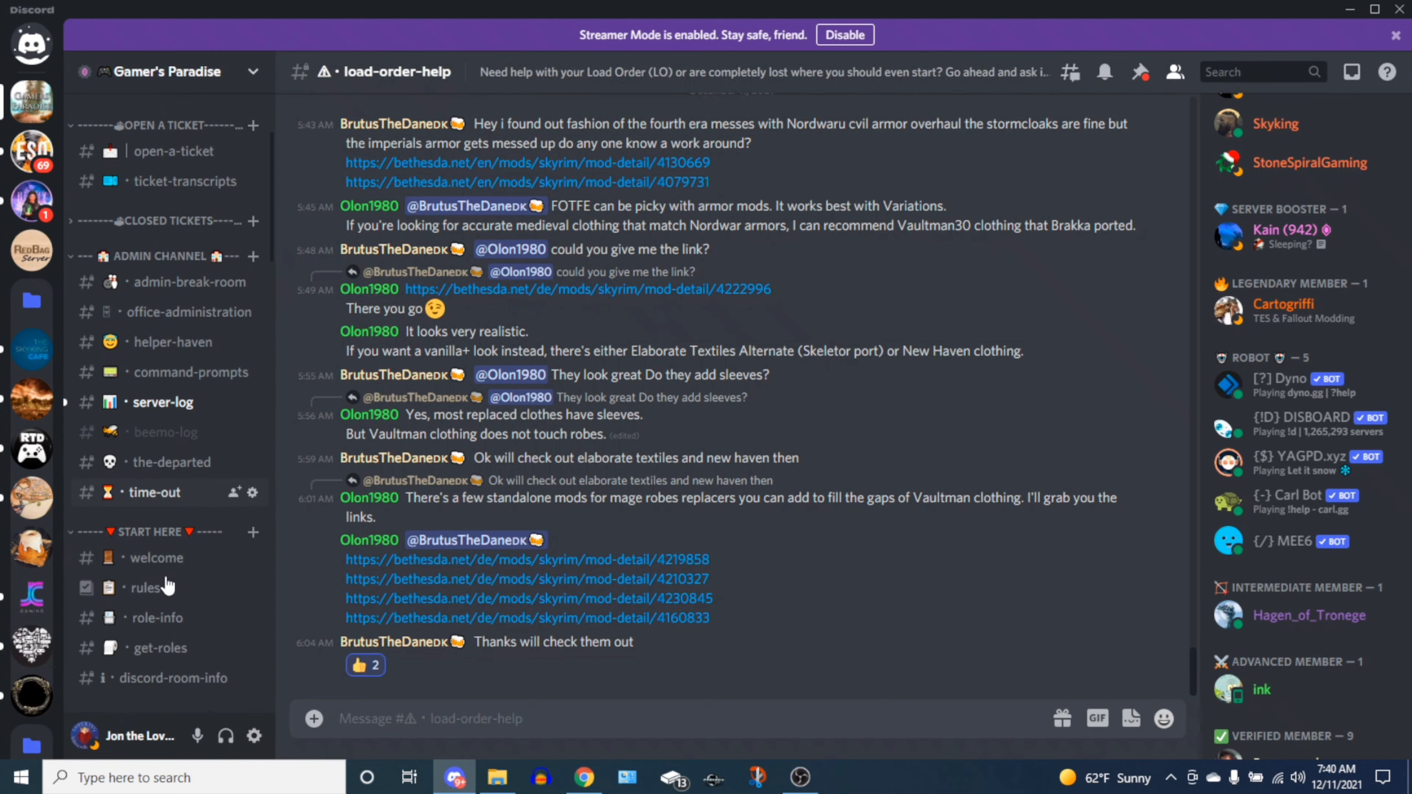
{"action": "left_click", "coordinate": [158, 558]}
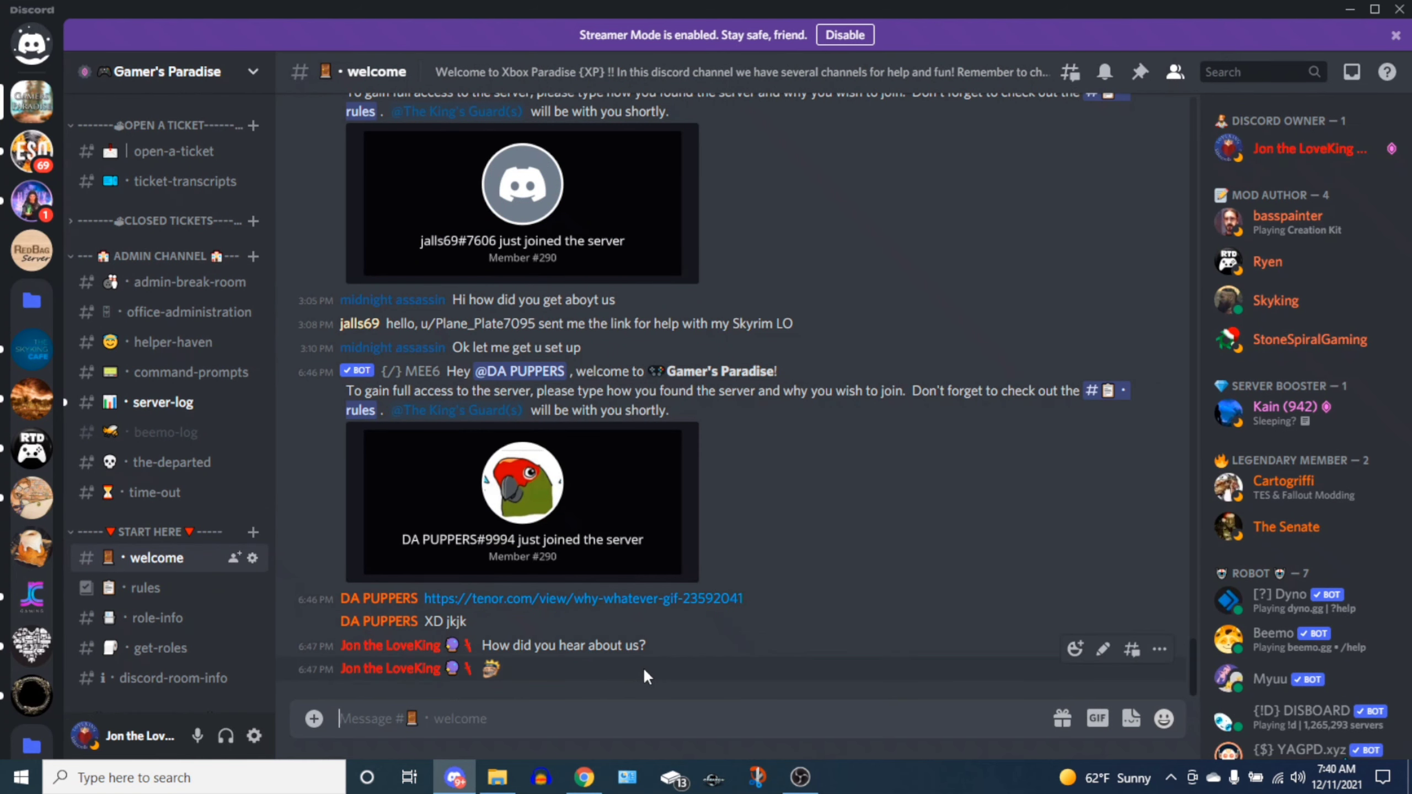
Open the rules channel and read through the server rules and guidelines down to the invite link.
{"action": "left_click", "coordinate": [146, 588]}
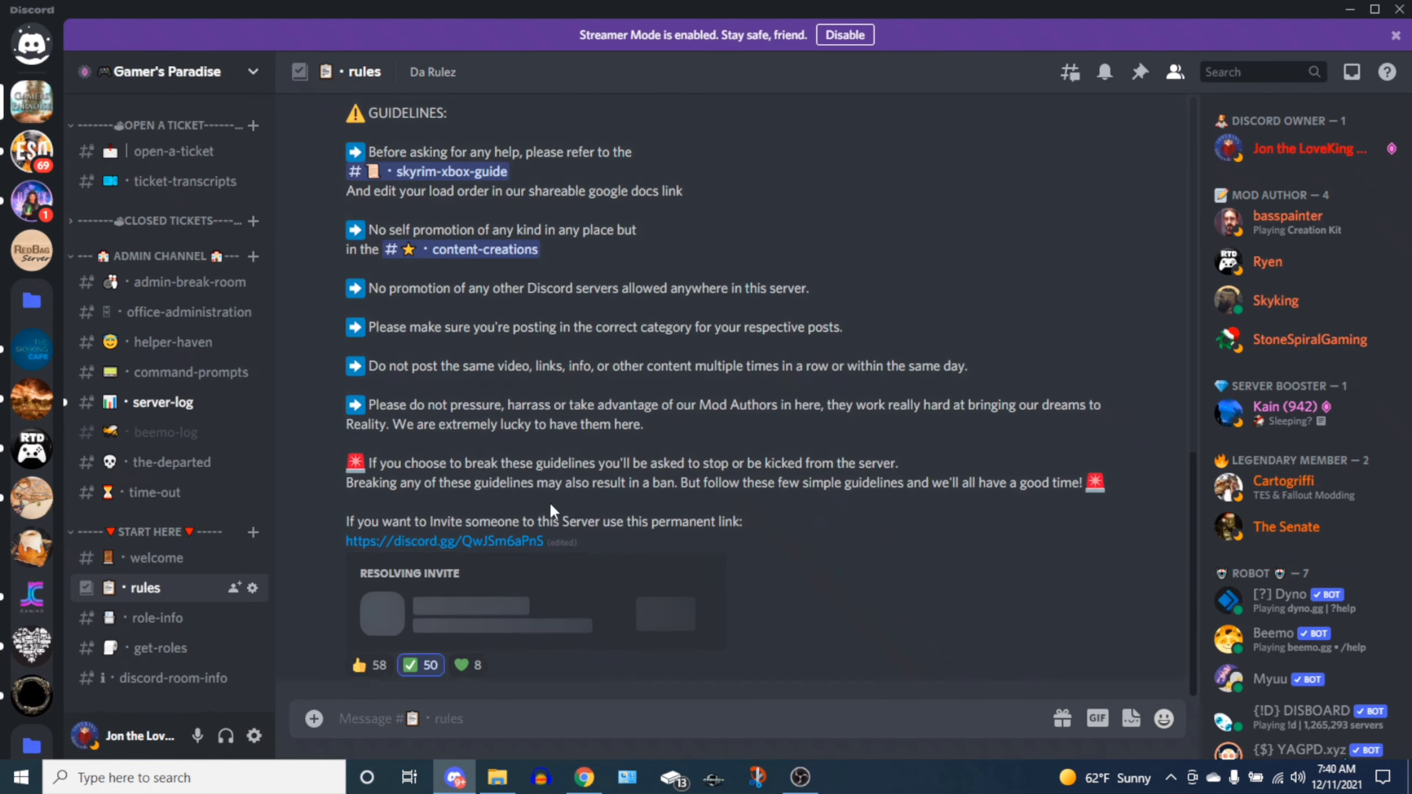
{"action": "scroll", "coordinate": [780, 484], "scroll_direction": "up", "scroll_amount": 15}
{"action": "scroll", "coordinate": [778, 474], "scroll_direction": "down", "scroll_amount": 4}
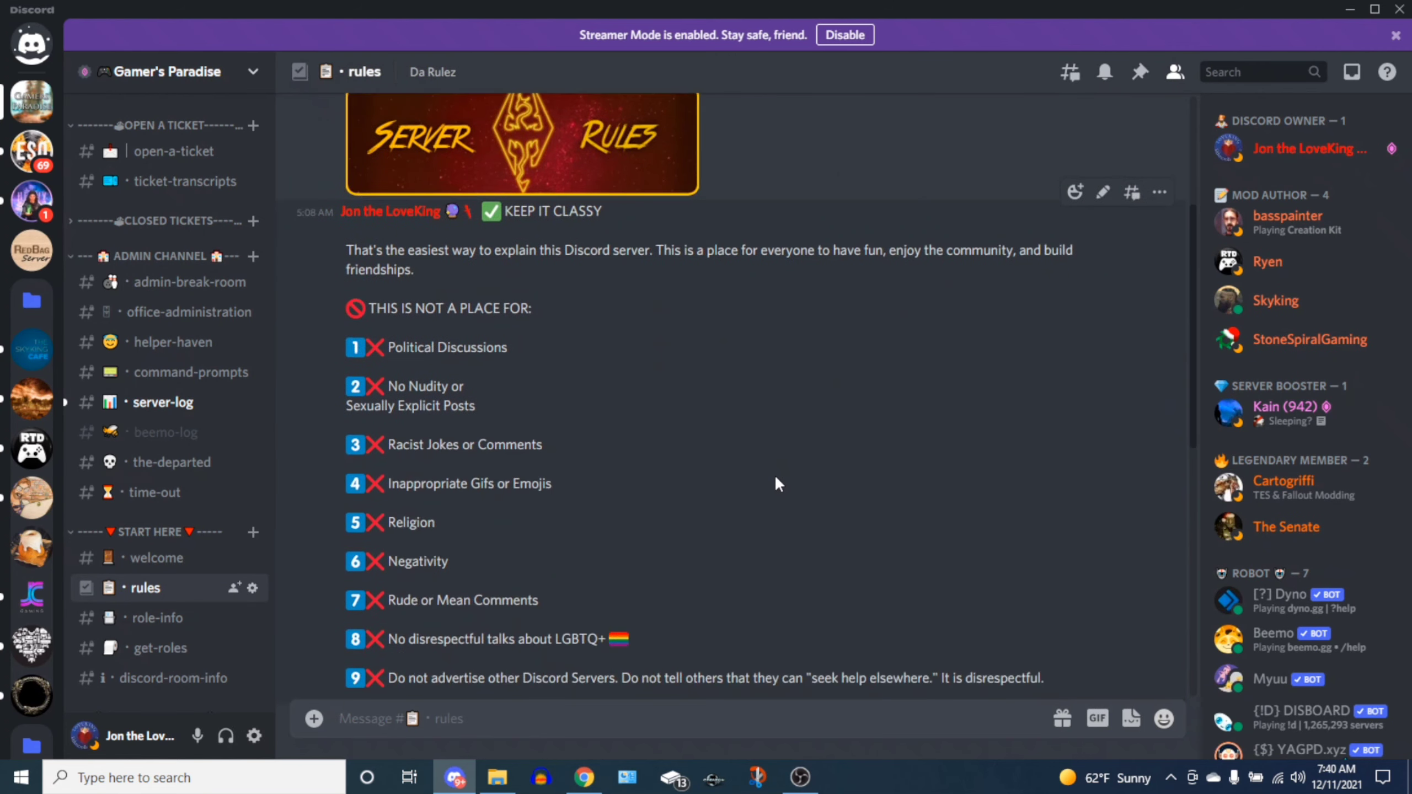
{"action": "scroll", "coordinate": [778, 483], "scroll_direction": "down", "scroll_amount": 5}
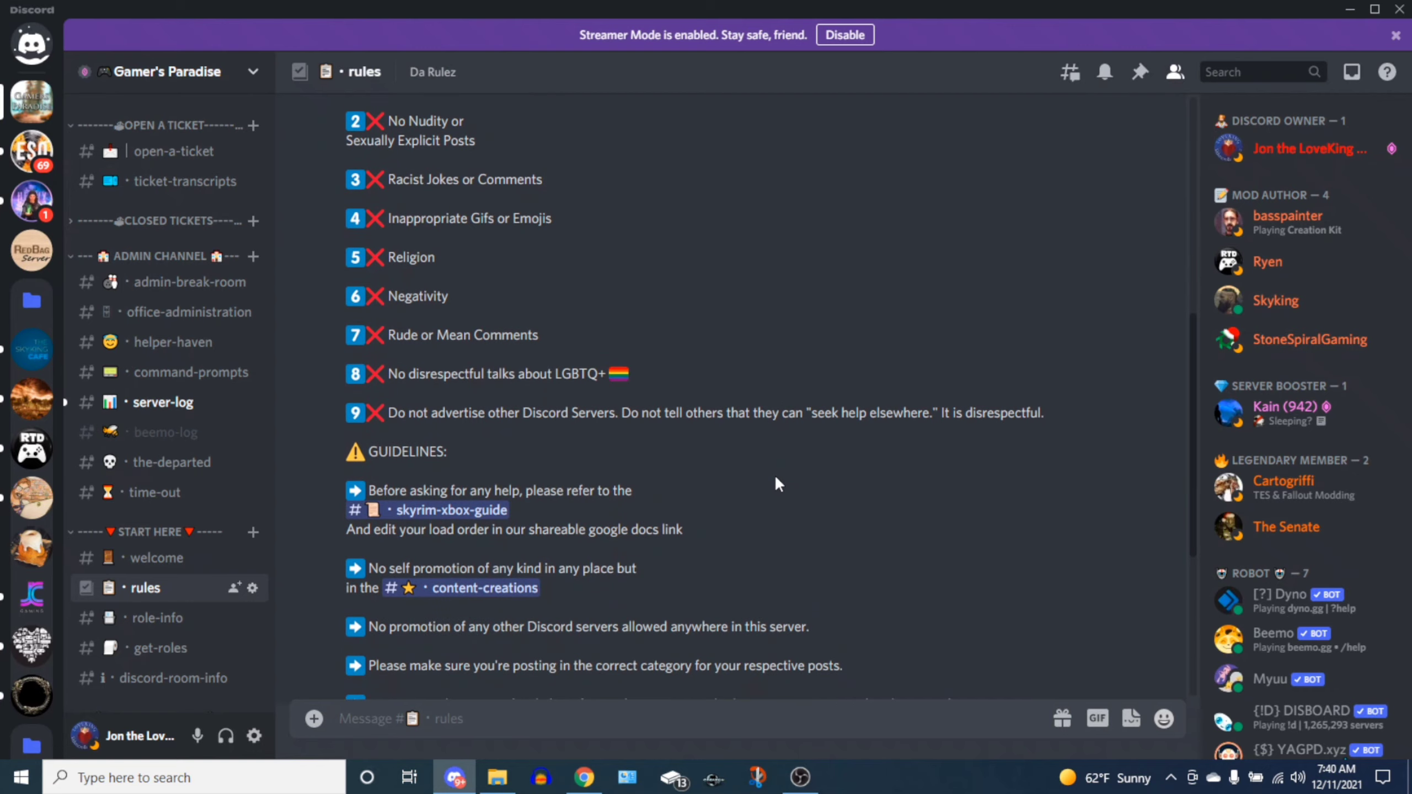
{"action": "scroll", "coordinate": [775, 478], "scroll_direction": "down", "scroll_amount": 2}
{"action": "scroll", "coordinate": [775, 478], "scroll_direction": "down", "scroll_amount": 4}
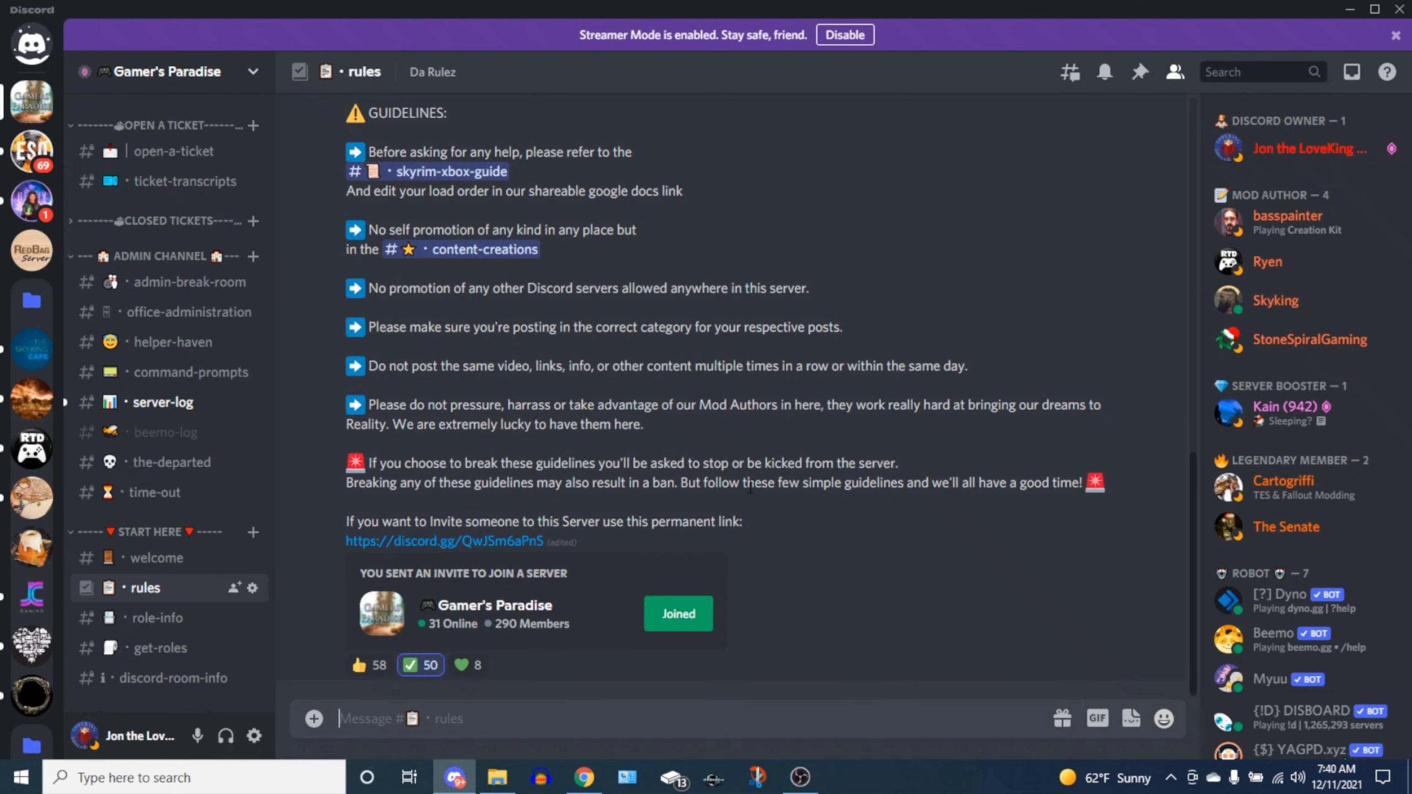
{"action": "scroll", "coordinate": [749, 487], "scroll_direction": "up", "scroll_amount": 8}
{"action": "scroll", "coordinate": [672, 486], "scroll_direction": "down", "scroll_amount": 8}
Post the ?lot command in the load-order-help channel of the SKYRIM ON XBOX category.
{"action": "scroll", "coordinate": [148, 516], "scroll_direction": "down", "scroll_amount": 6}
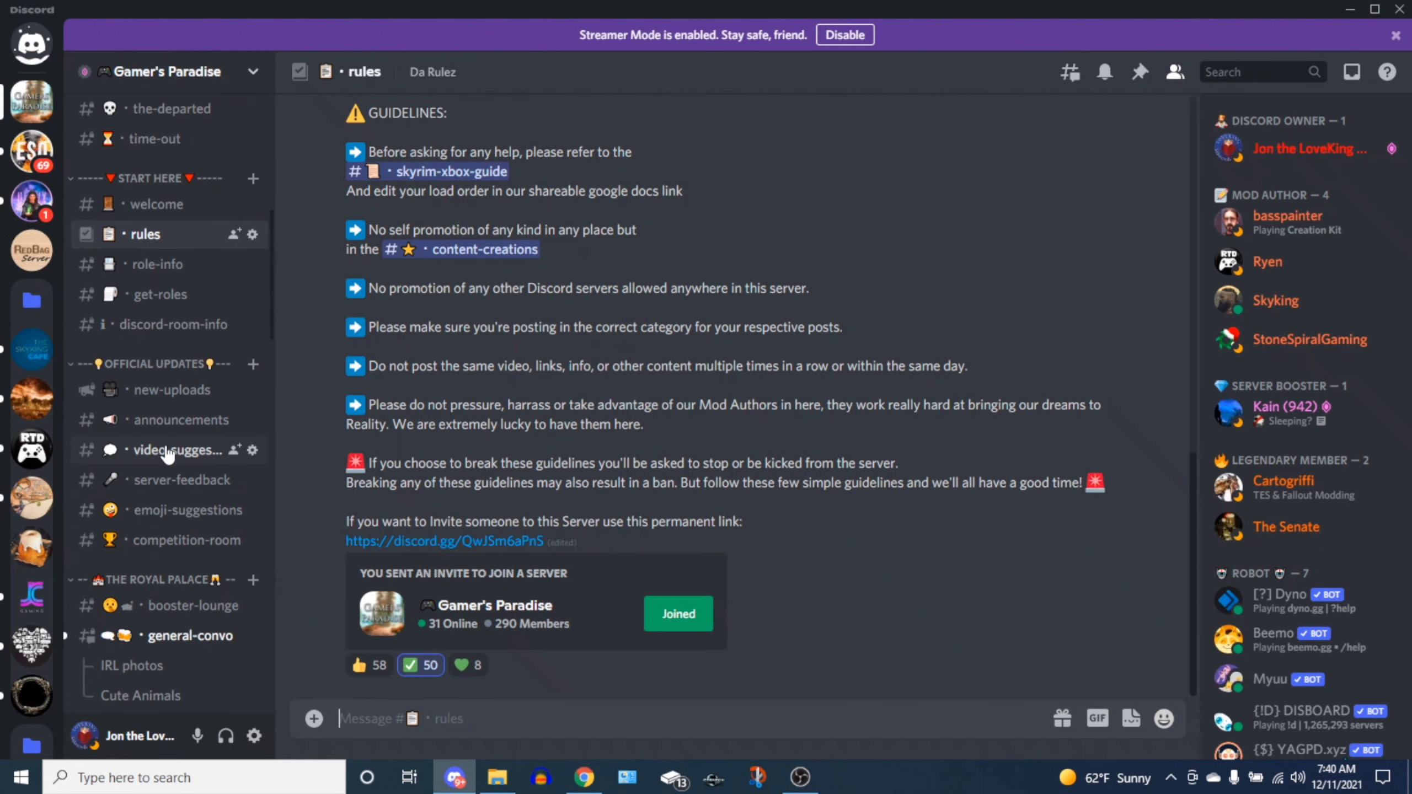
{"action": "scroll", "coordinate": [220, 492], "scroll_direction": "down", "scroll_amount": 7}
{"action": "scroll", "coordinate": [174, 459], "scroll_direction": "down", "scroll_amount": 8}
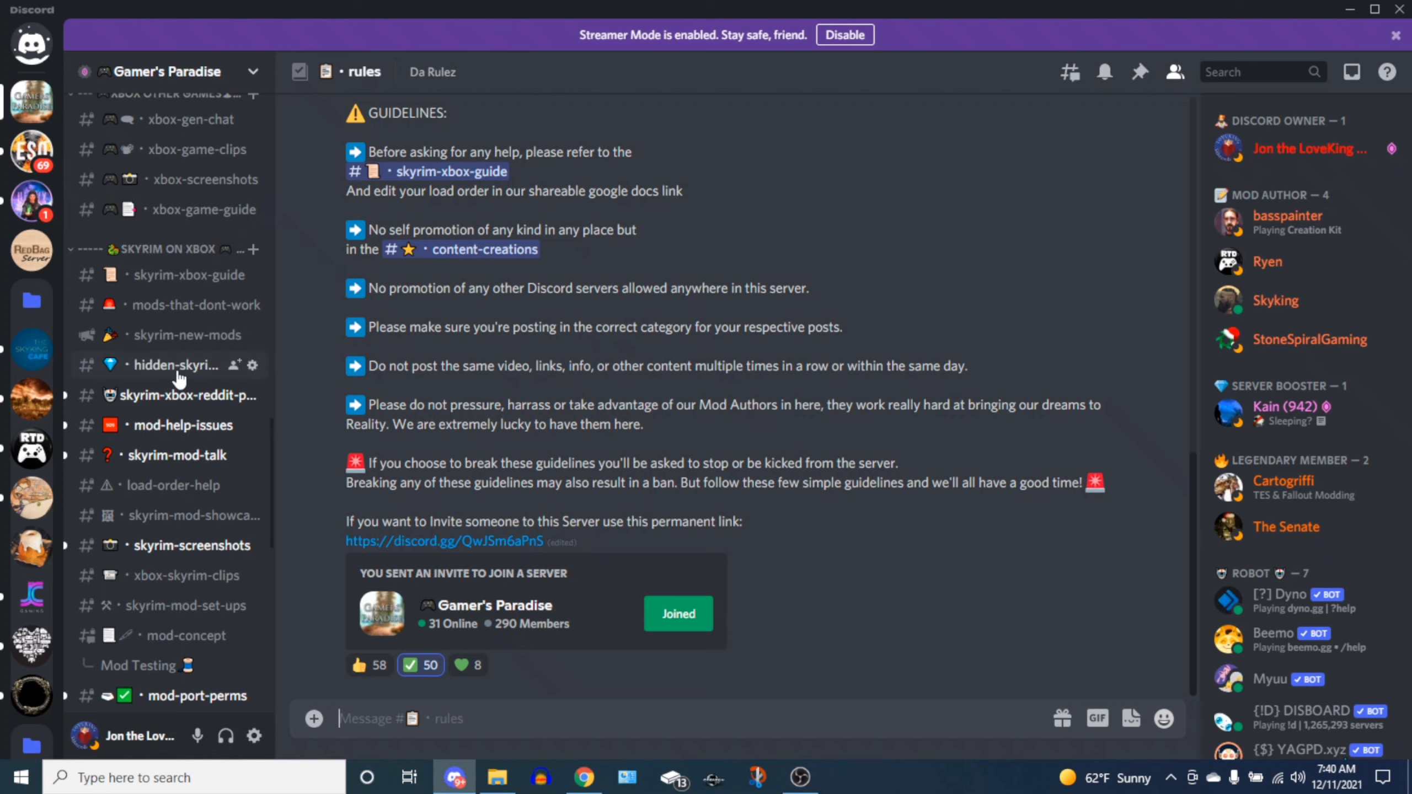
{"action": "left_click", "coordinate": [177, 500]}
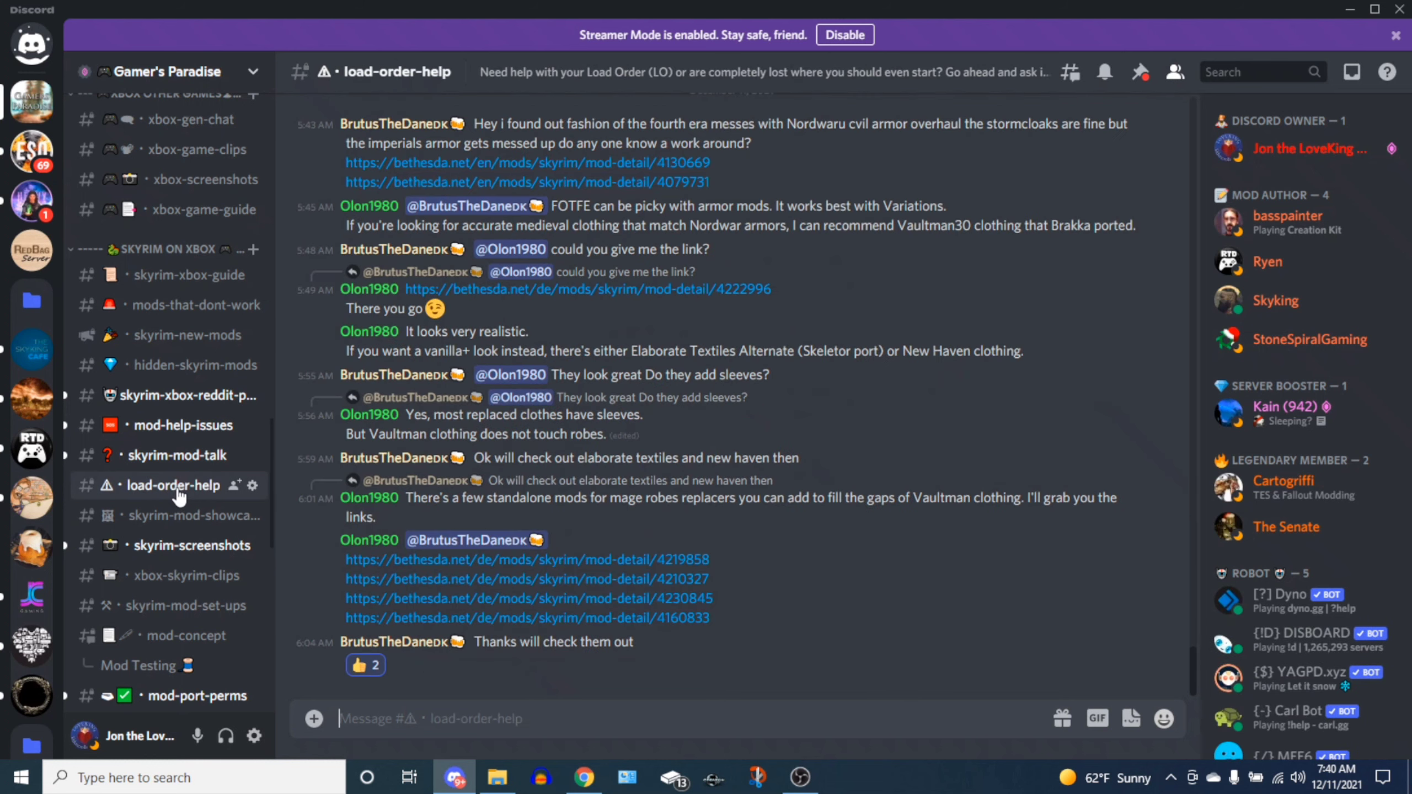
{"action": "left_click", "coordinate": [467, 714]}
{"action": "type", "text": "Th"}
{"action": "key", "text": "BackSpace"}
{"action": "key", "text": "BackSpace"}
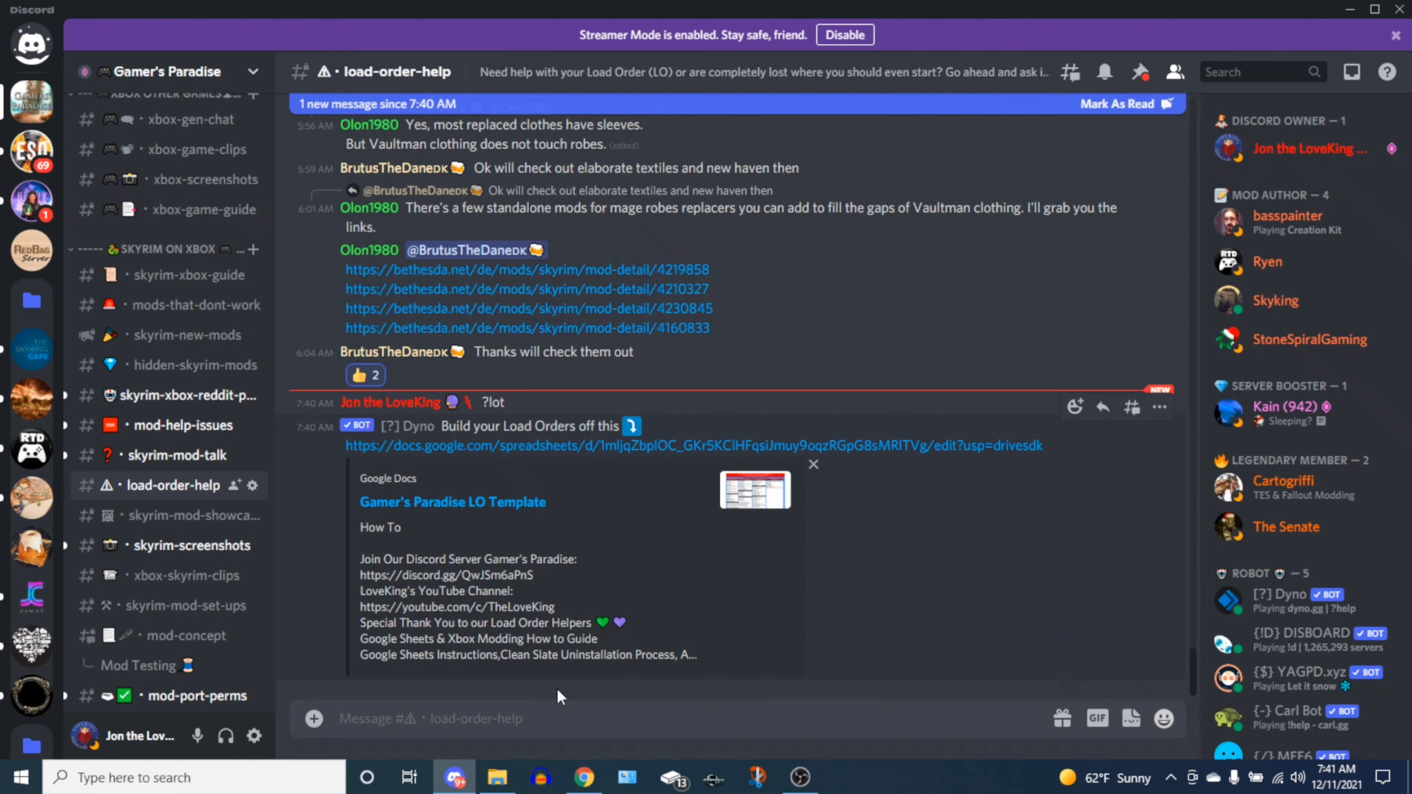
Switch to Chrome and look over the LO template's role play character sheet and Creation Club Mods section.
{"action": "mouse_move", "coordinate": [580, 781]}
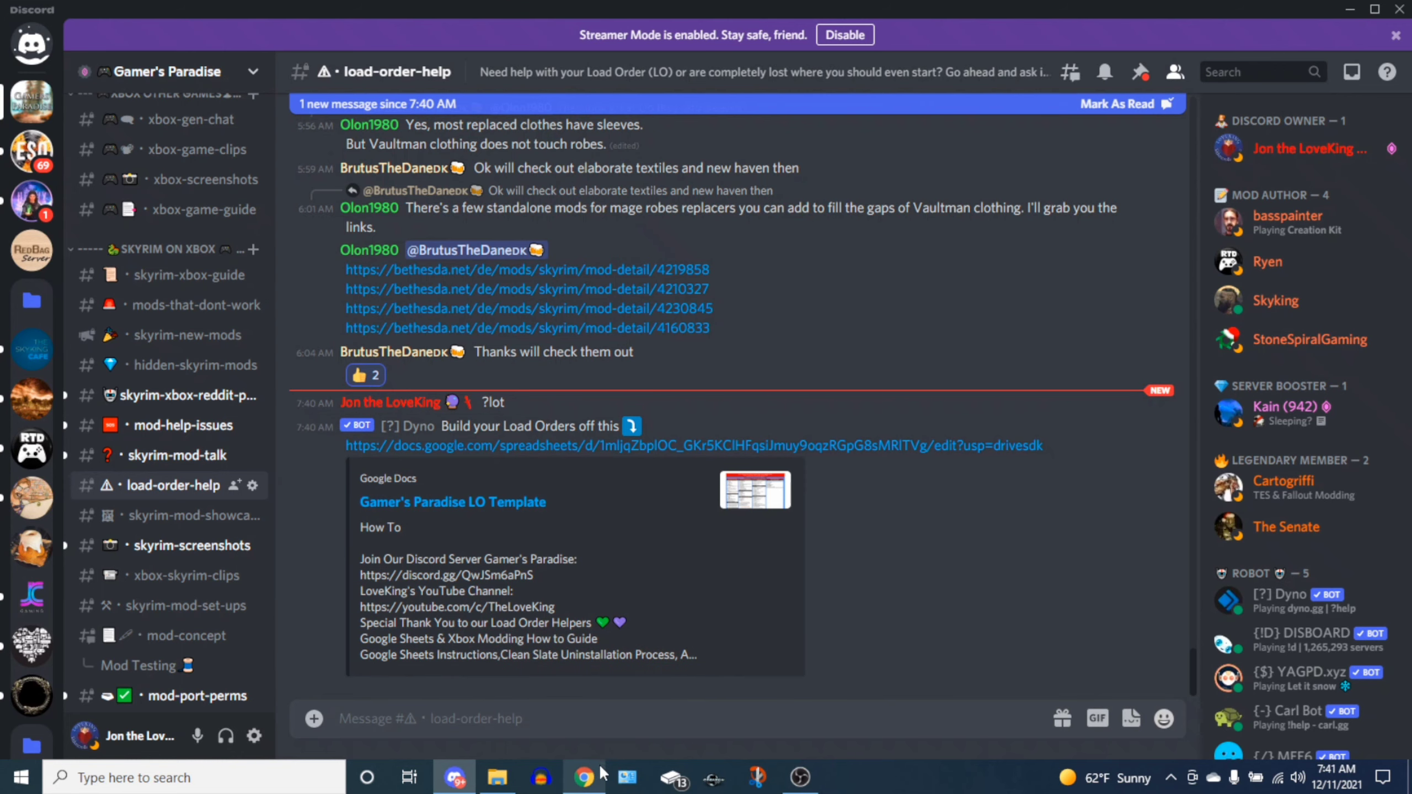
{"action": "left_click", "coordinate": [597, 777]}
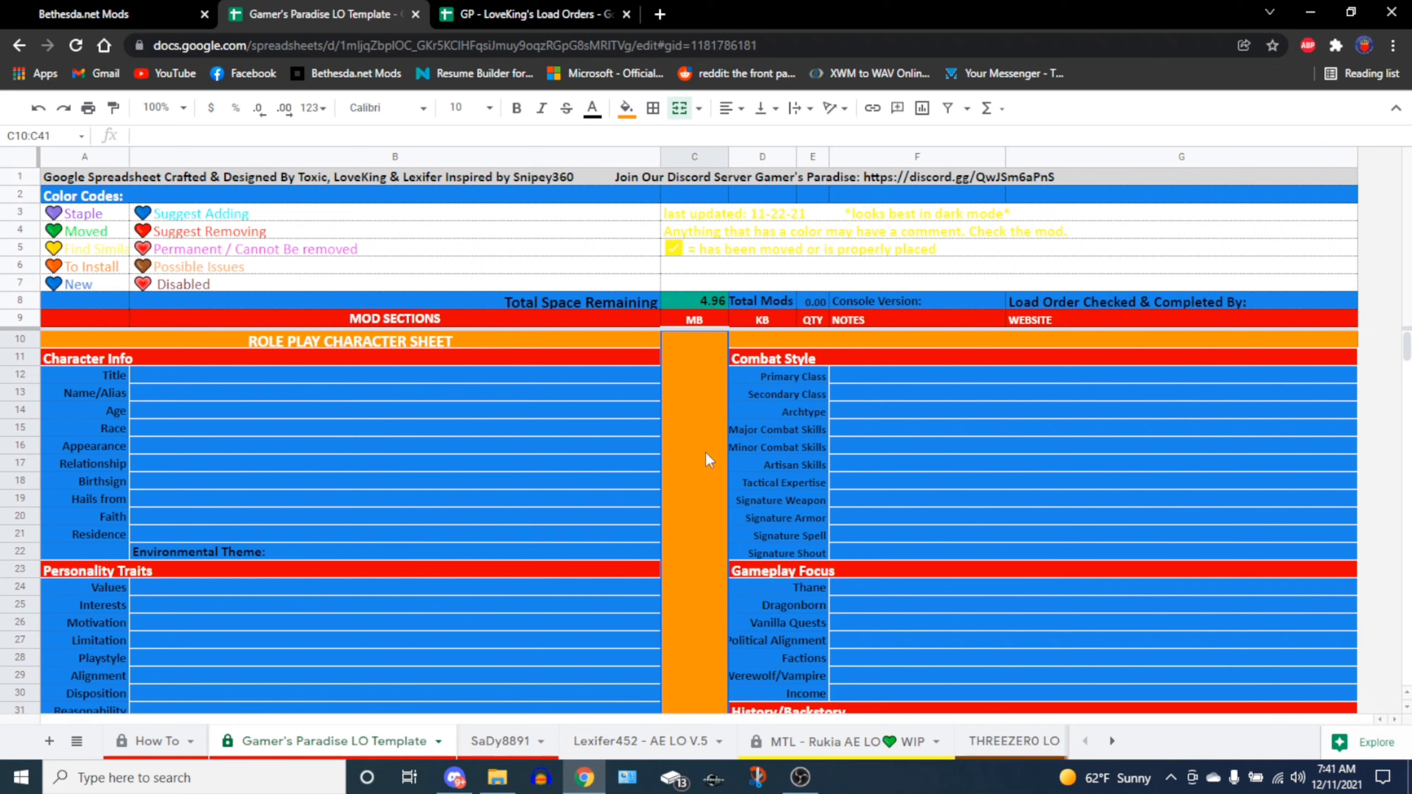
{"action": "scroll", "coordinate": [705, 454], "scroll_direction": "down", "scroll_amount": 9}
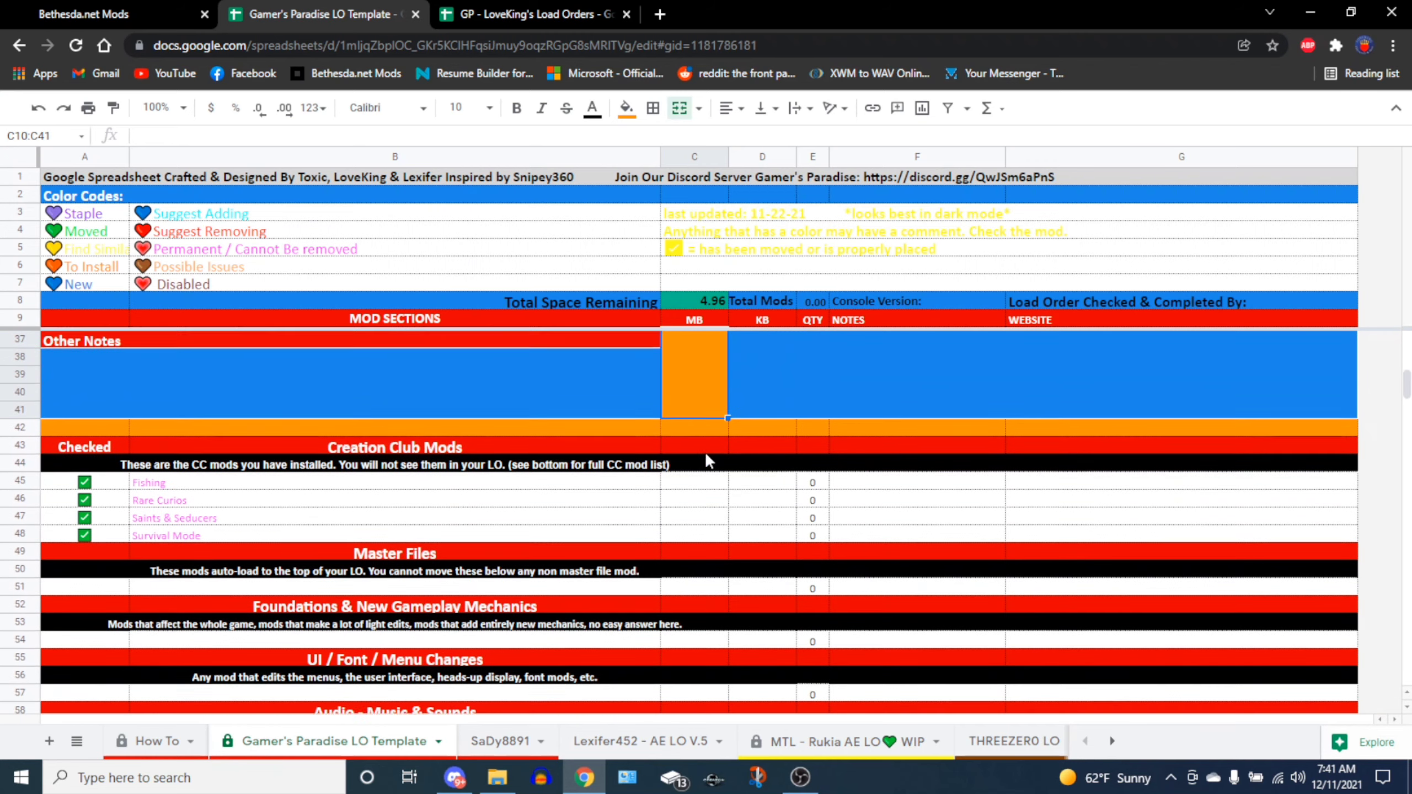
{"action": "scroll", "coordinate": [705, 452], "scroll_direction": "down", "scroll_amount": 2}
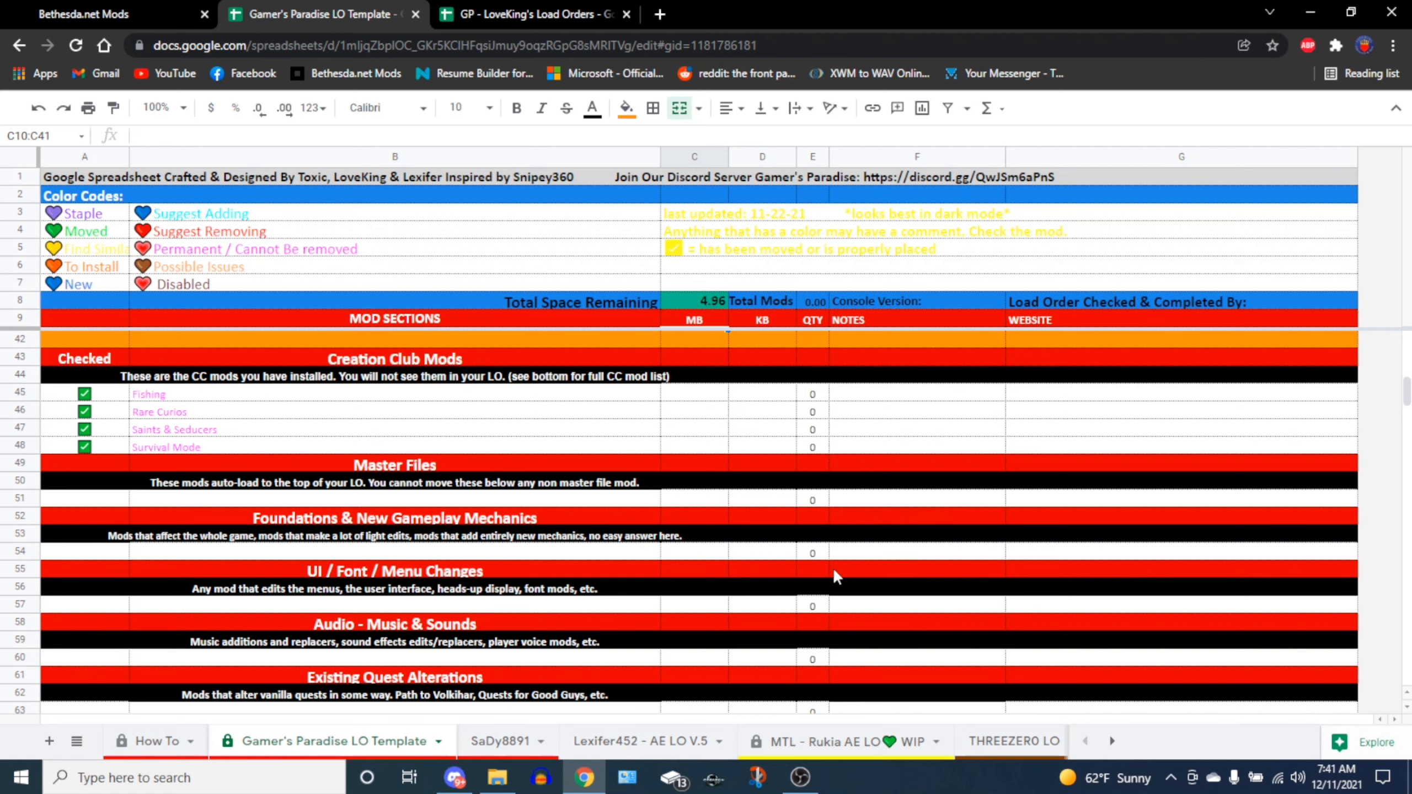
{"action": "scroll", "coordinate": [826, 565], "scroll_direction": "up", "scroll_amount": 11}
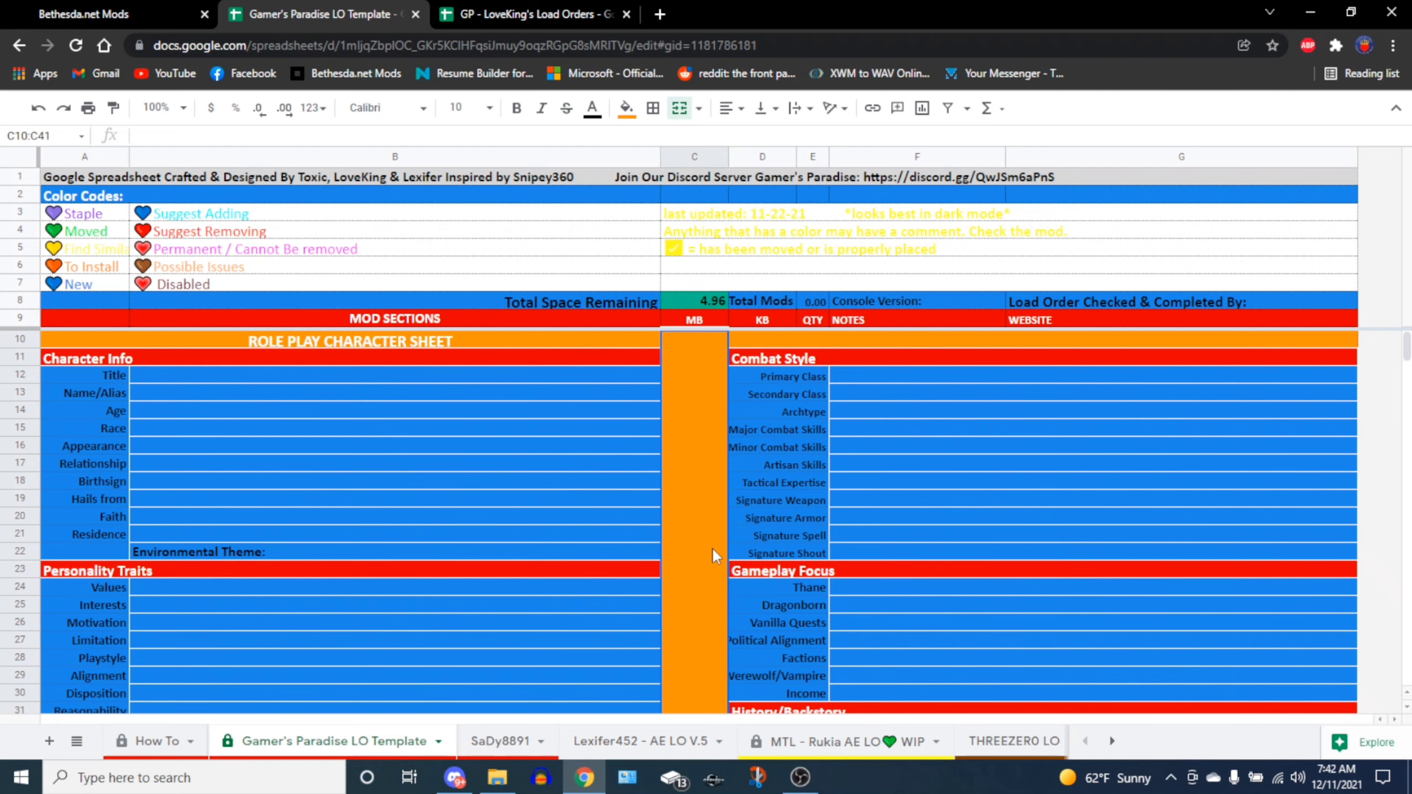
Examine the template's mod categories and their descriptions all the way down to the Bottom of LO section.
{"action": "scroll", "coordinate": [664, 551], "scroll_direction": "down", "scroll_amount": 10}
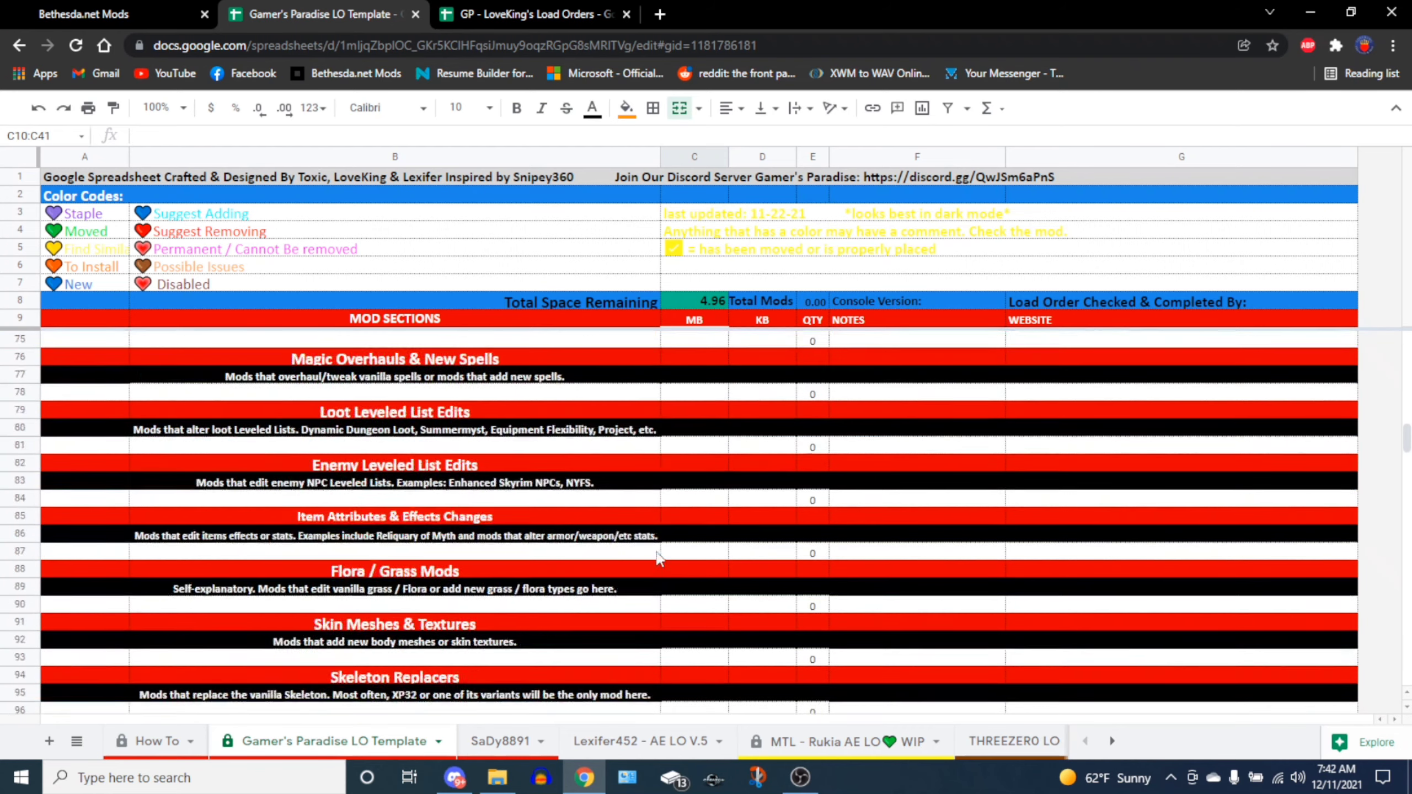
{"action": "scroll", "coordinate": [667, 563], "scroll_direction": "down", "scroll_amount": 20}
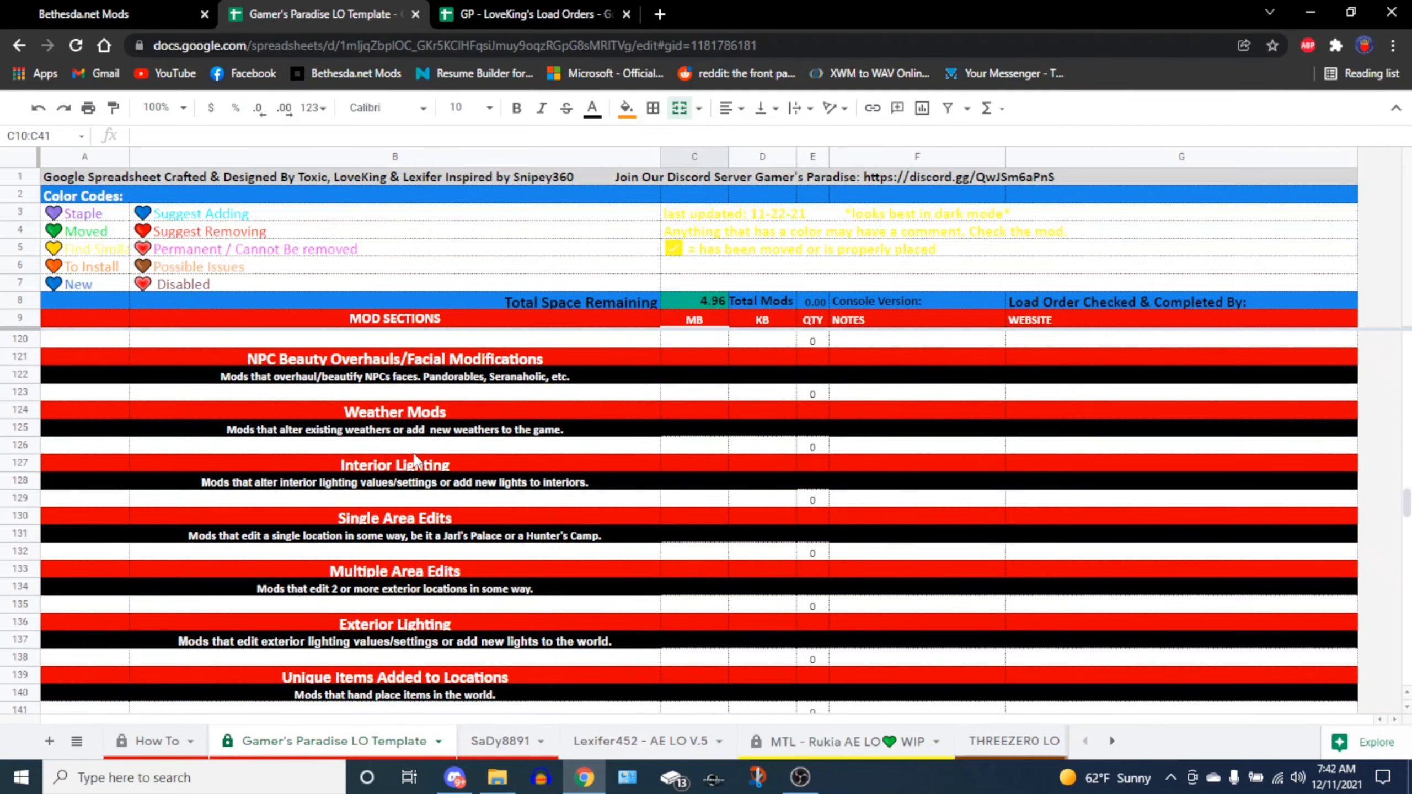
{"action": "scroll", "coordinate": [556, 590], "scroll_direction": "down", "scroll_amount": 7}
{"action": "scroll", "coordinate": [472, 611], "scroll_direction": "down", "scroll_amount": 3}
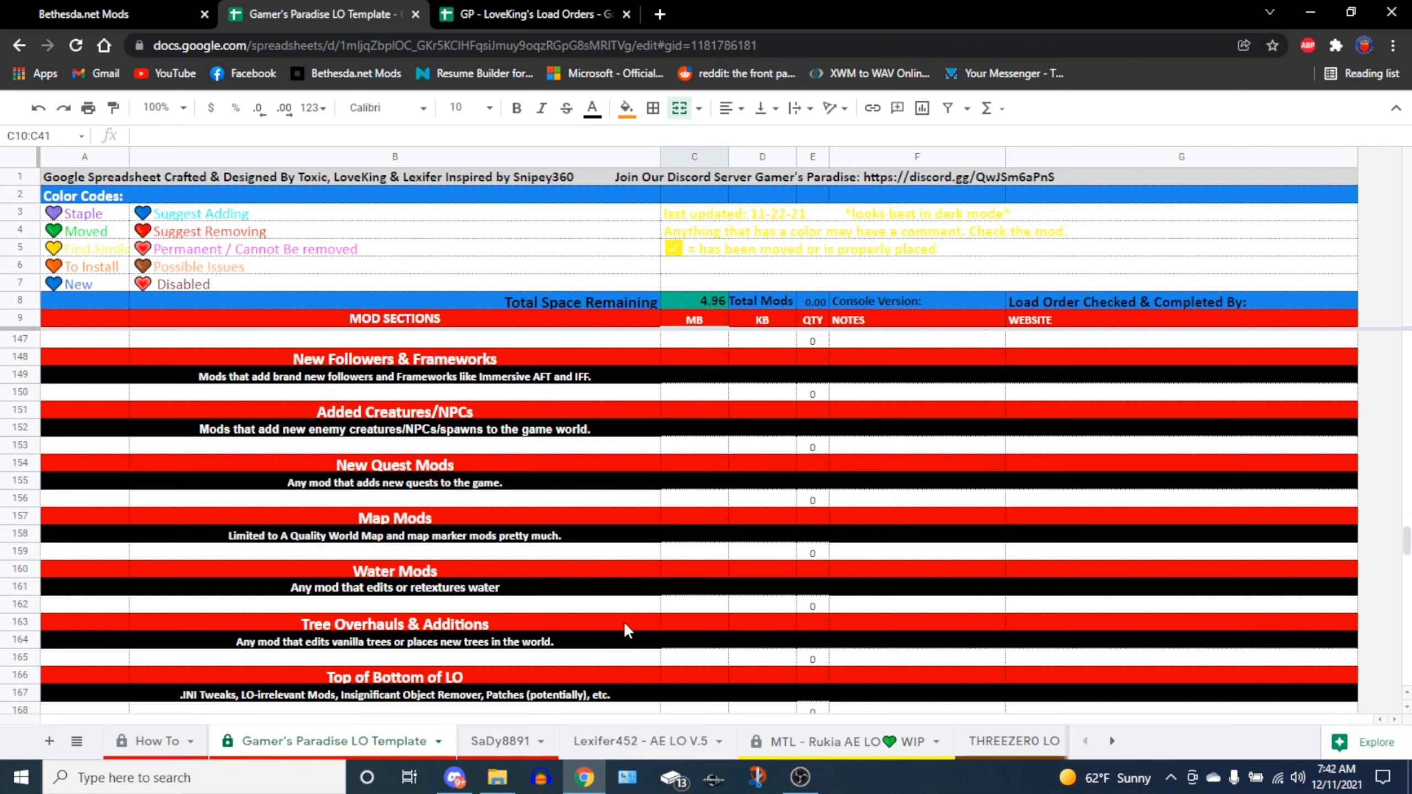
{"action": "scroll", "coordinate": [620, 618], "scroll_direction": "up", "scroll_amount": 14}
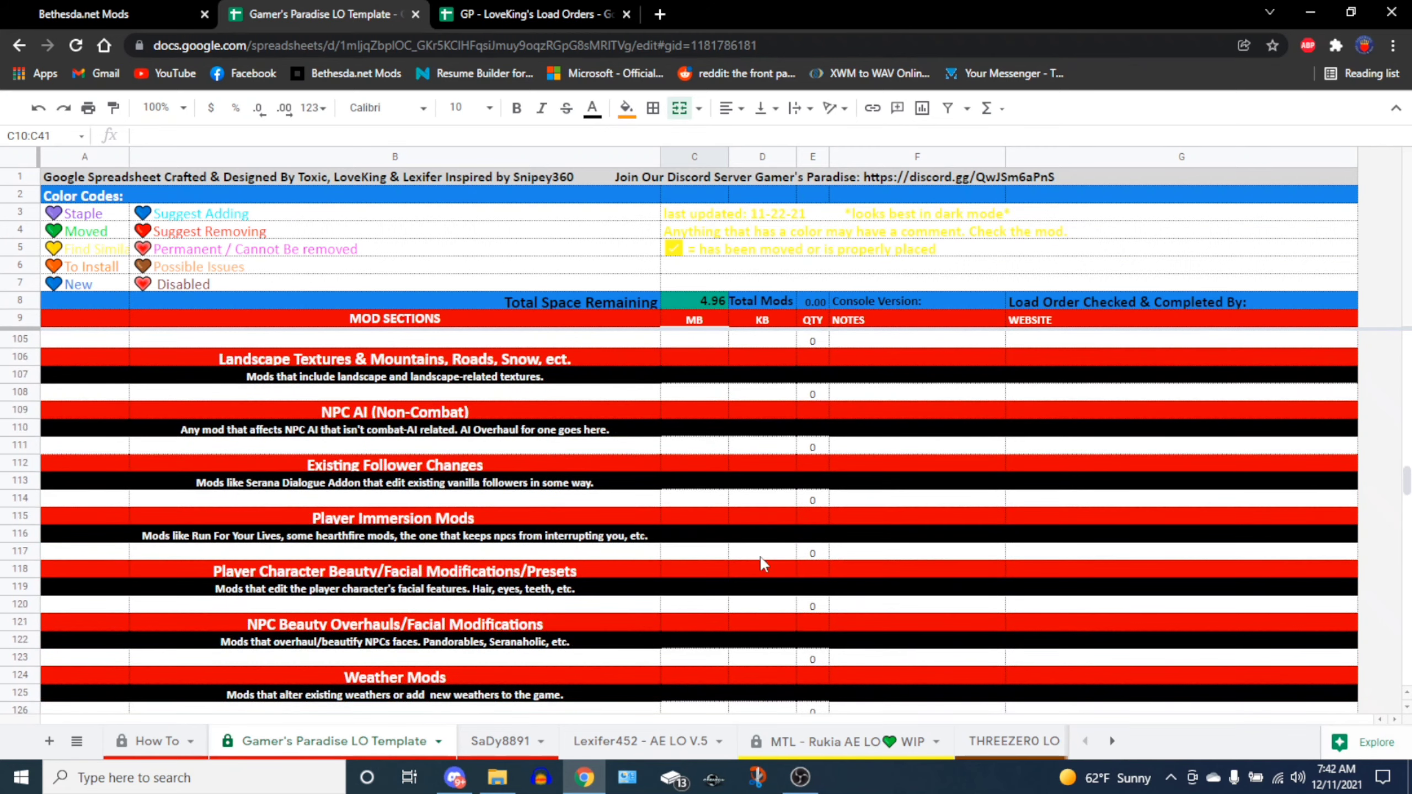
{"action": "scroll", "coordinate": [496, 495], "scroll_direction": "up", "scroll_amount": 15}
{"action": "scroll", "coordinate": [510, 497], "scroll_direction": "up", "scroll_amount": 15}
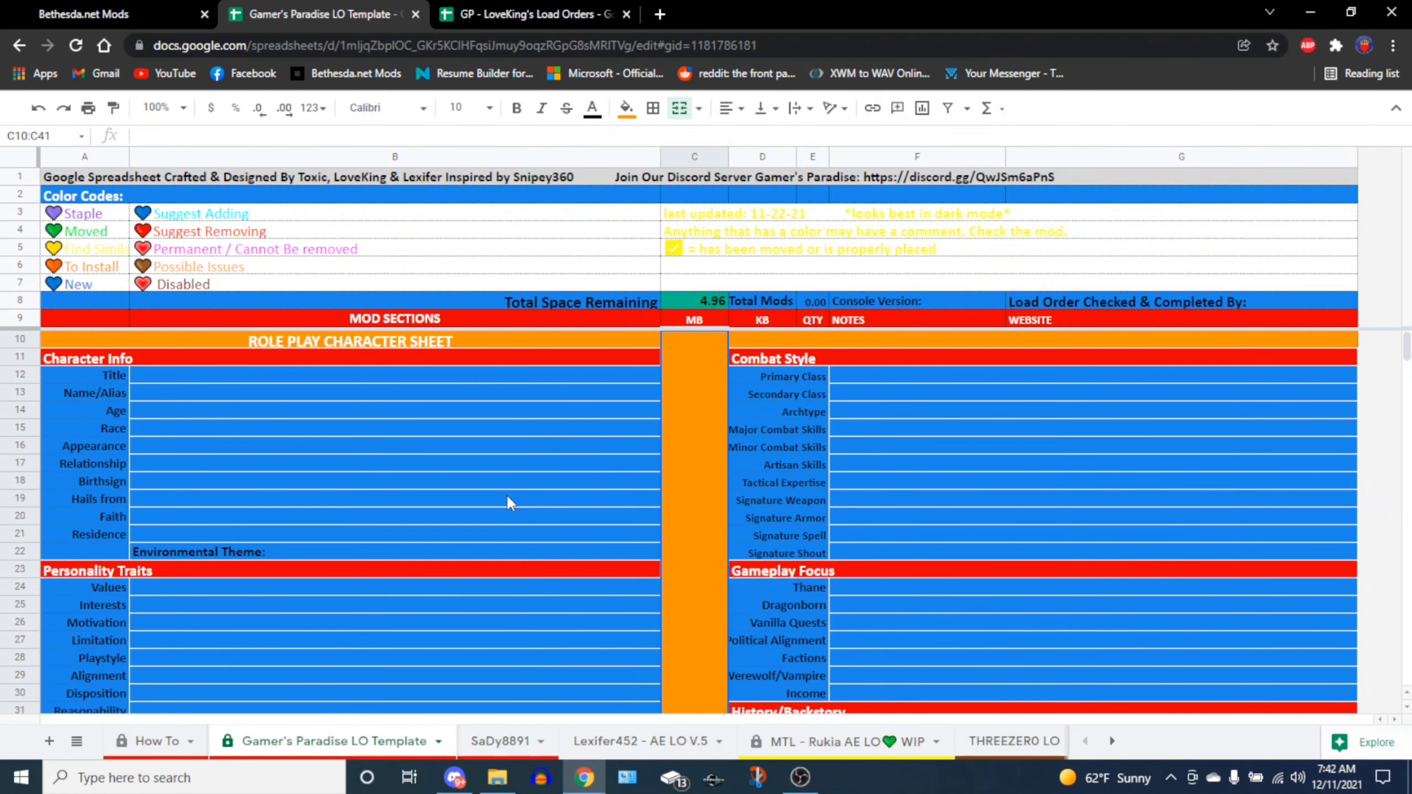
{"action": "scroll", "coordinate": [507, 494], "scroll_direction": "down", "scroll_amount": 20}
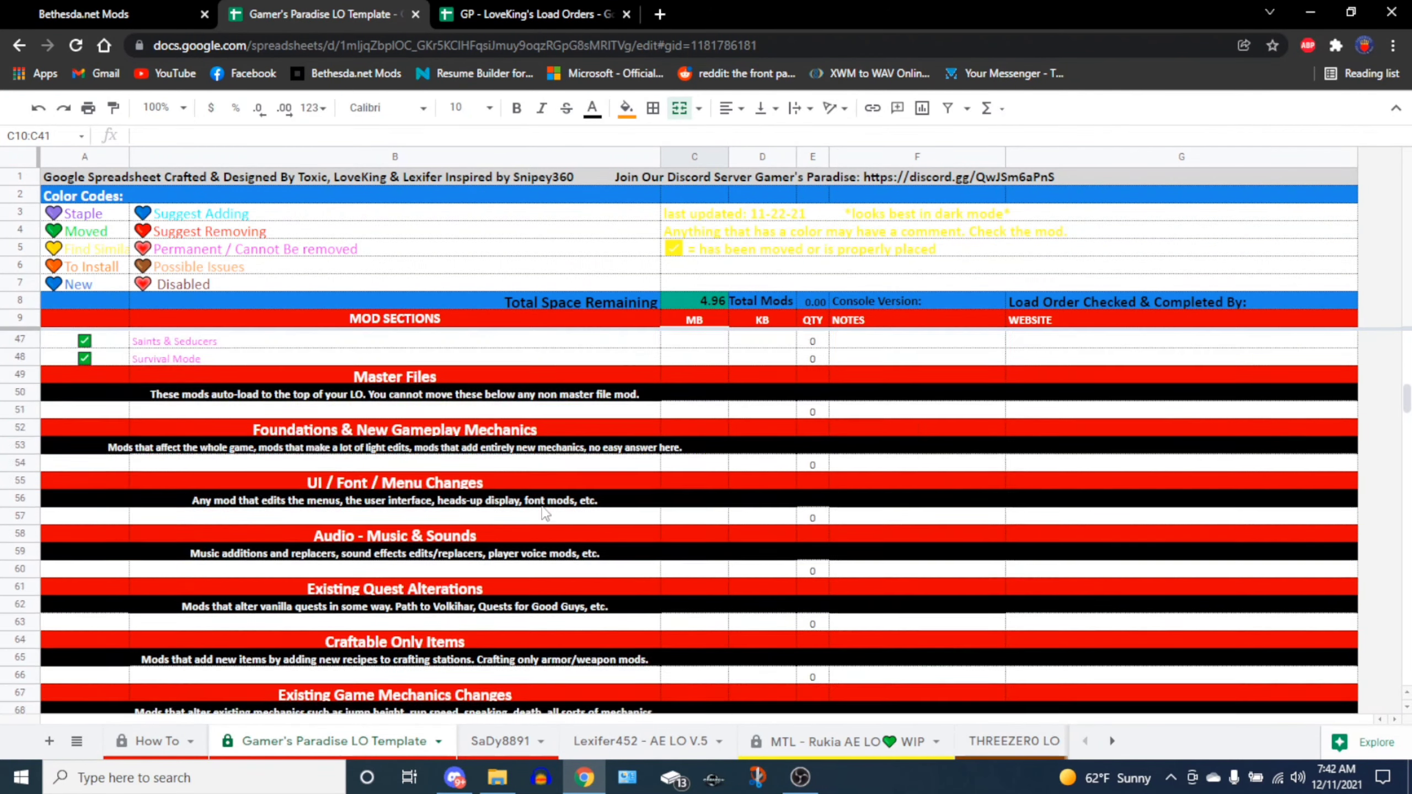
{"action": "scroll", "coordinate": [562, 529], "scroll_direction": "down", "scroll_amount": 16}
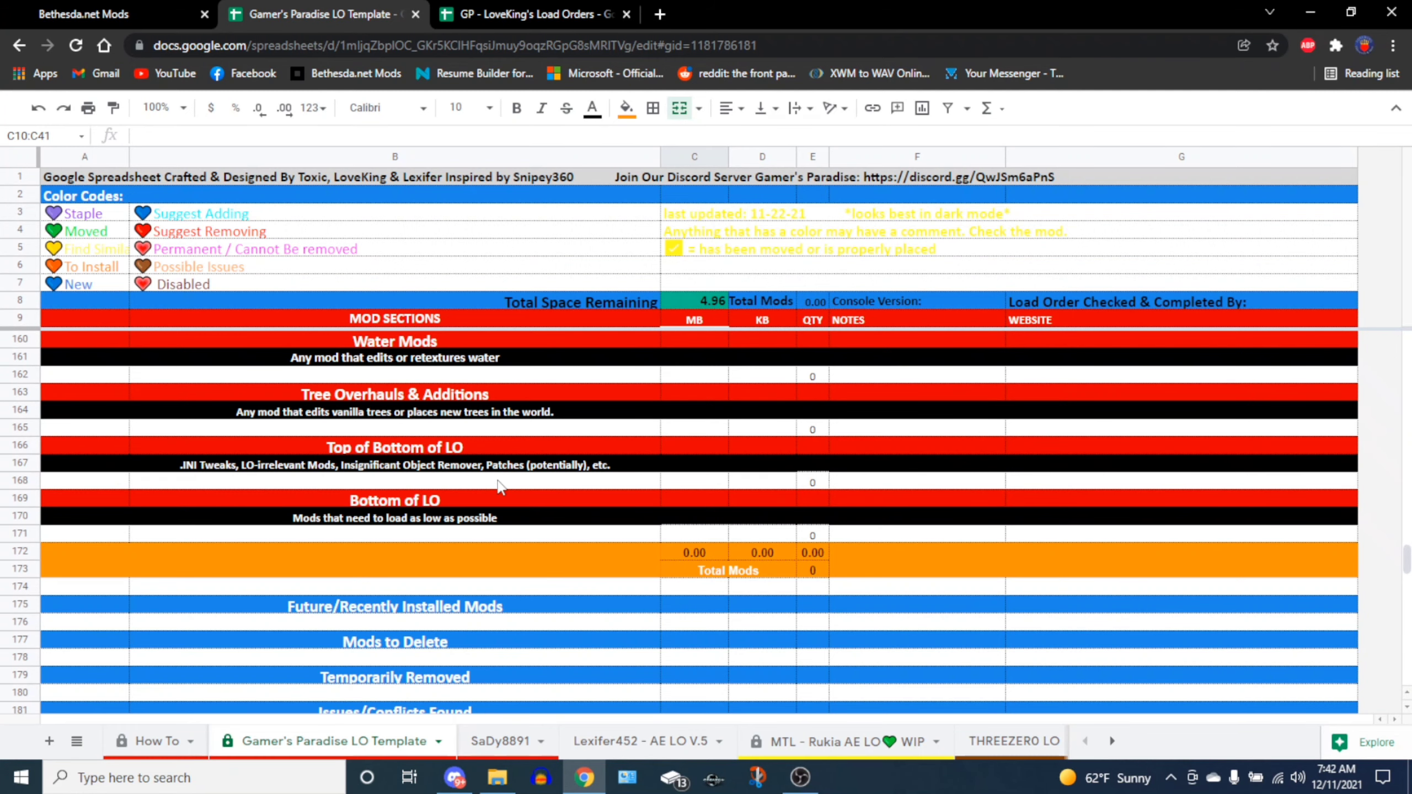
{"action": "scroll", "coordinate": [501, 487], "scroll_direction": "up", "scroll_amount": 1}
{"action": "scroll", "coordinate": [462, 522], "scroll_direction": "up", "scroll_amount": 3}
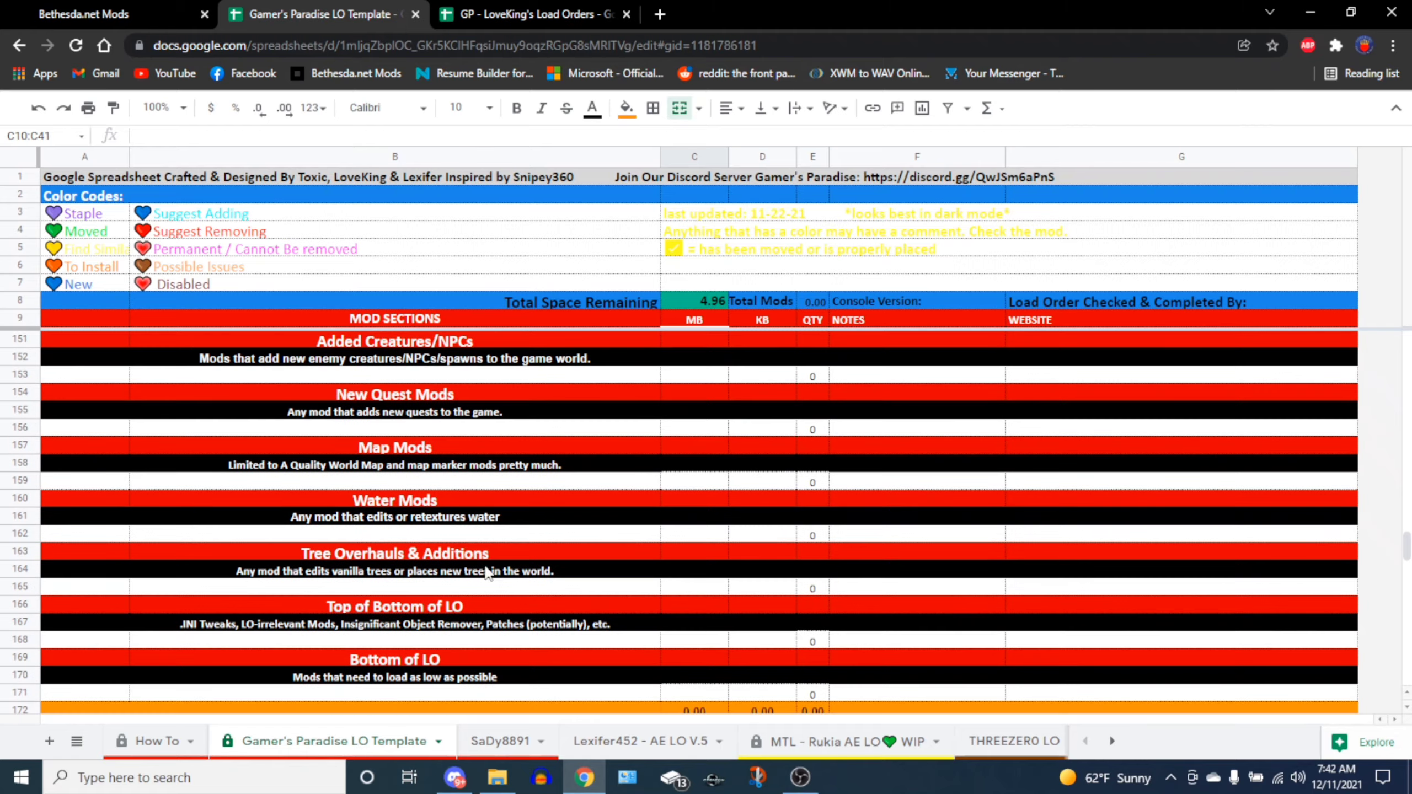
{"action": "scroll", "coordinate": [494, 573], "scroll_direction": "up", "scroll_amount": 15}
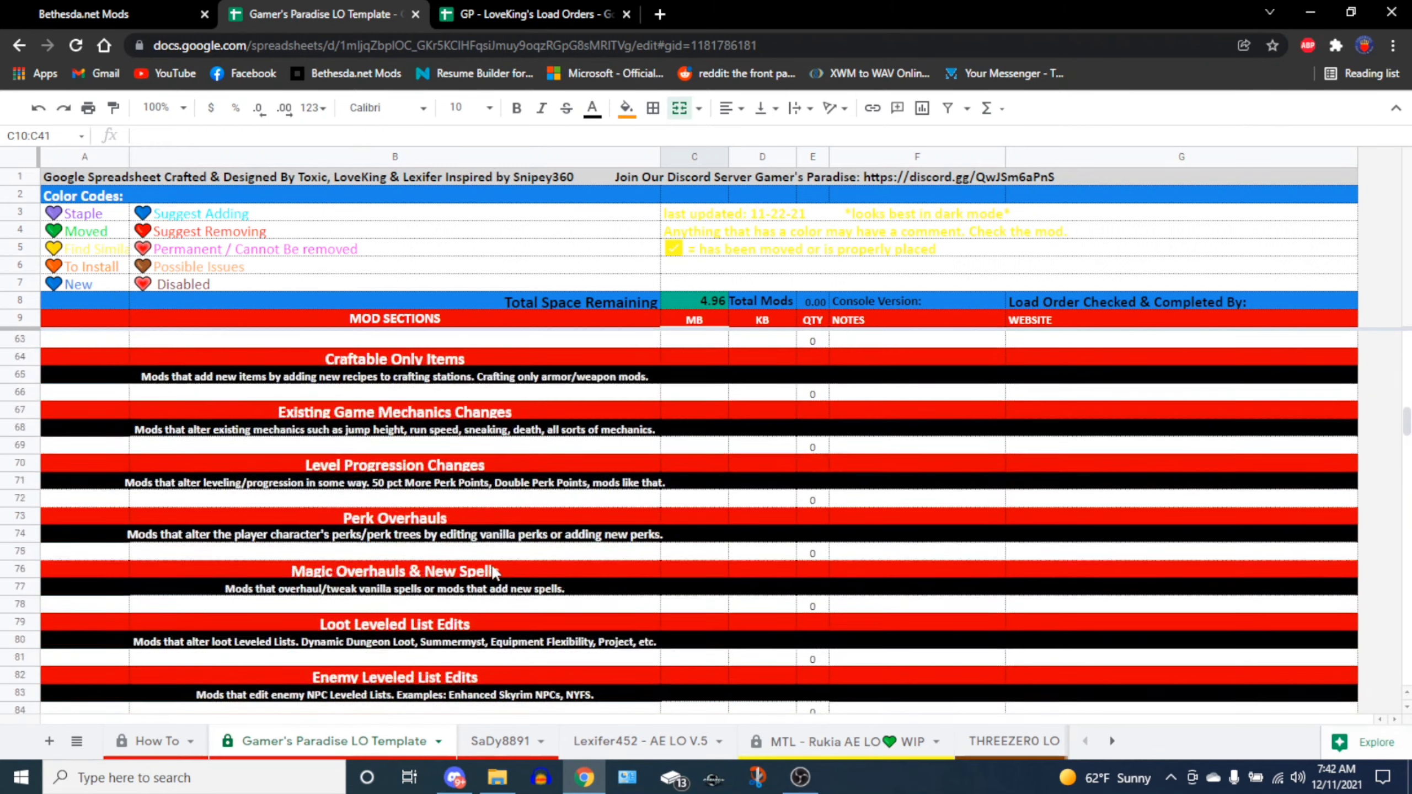
{"action": "scroll", "coordinate": [492, 568], "scroll_direction": "up", "scroll_amount": 15}
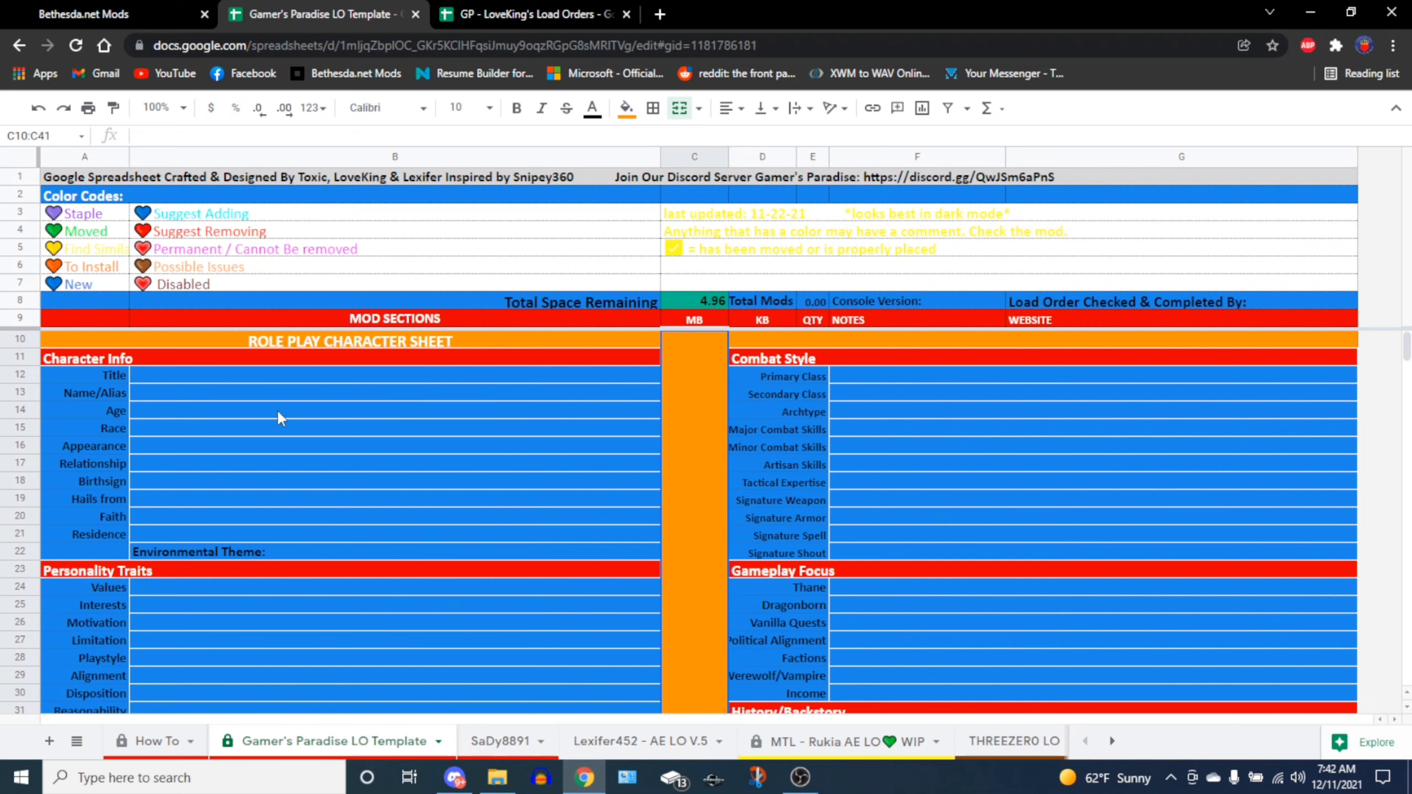
Duplicate the Gamer's Paradise LO Template sheet within the spreadsheet, then return to the original template.
{"action": "left_click", "coordinate": [275, 378]}
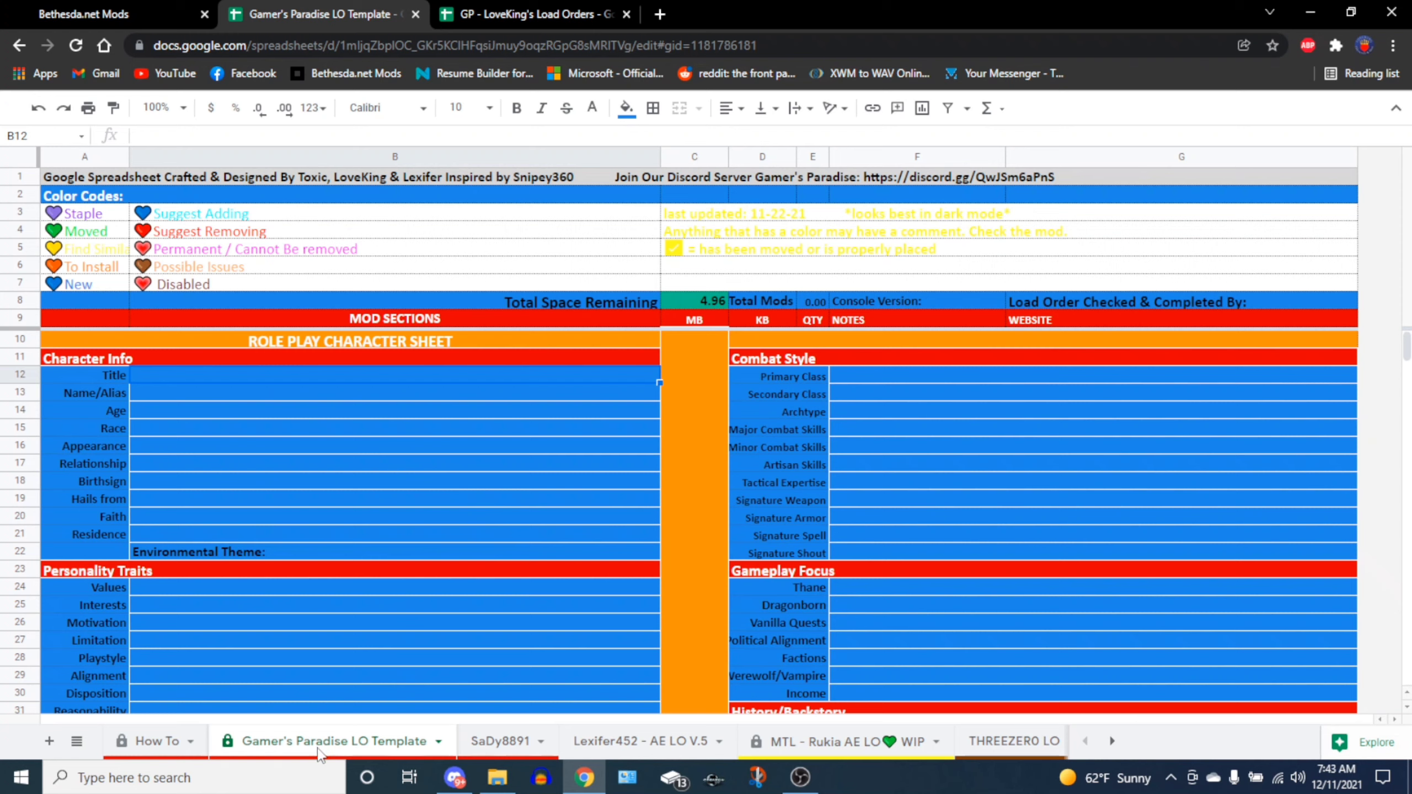
{"action": "left_click", "coordinate": [439, 742]}
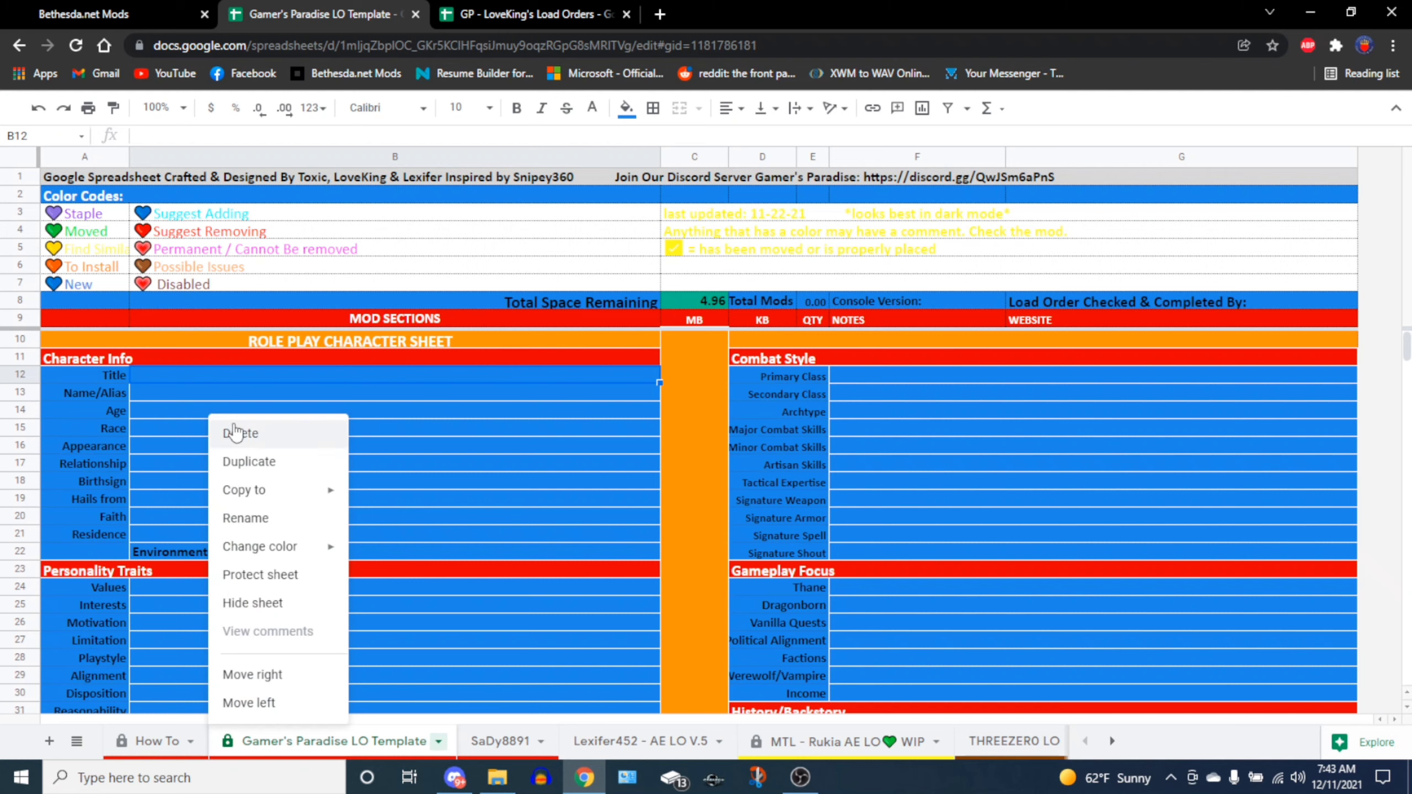
{"action": "left_click", "coordinate": [259, 470]}
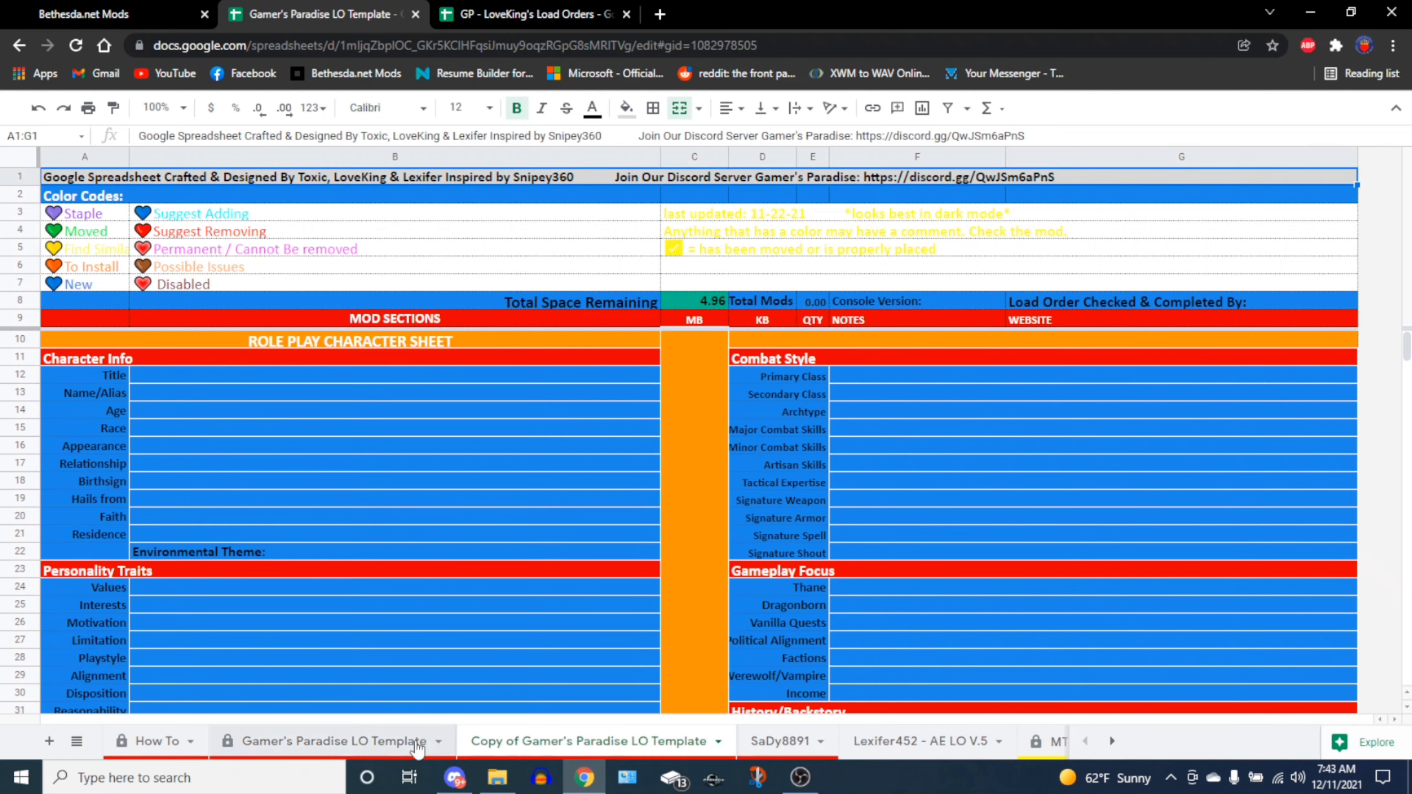
{"action": "left_click", "coordinate": [371, 751]}
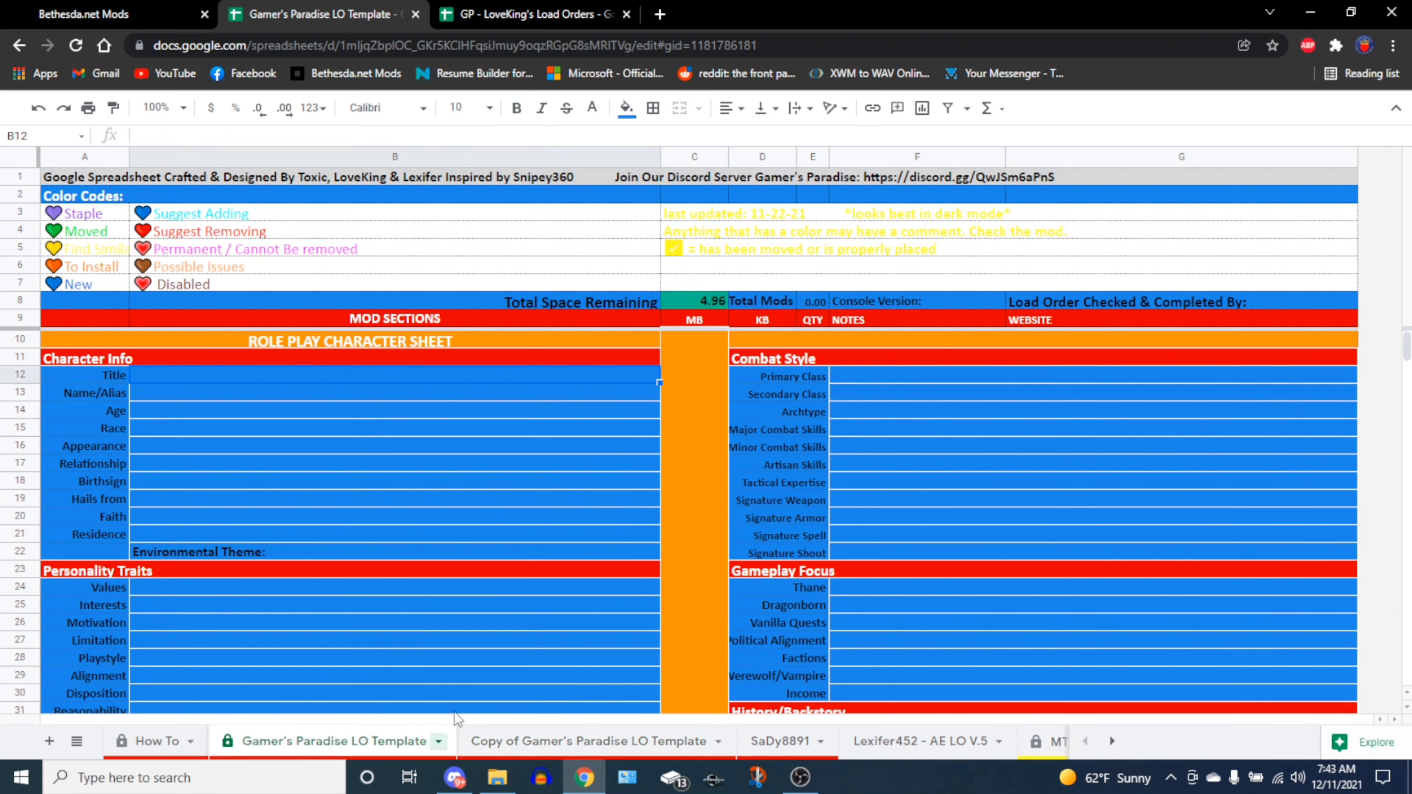
{"action": "left_click", "coordinate": [437, 740]}
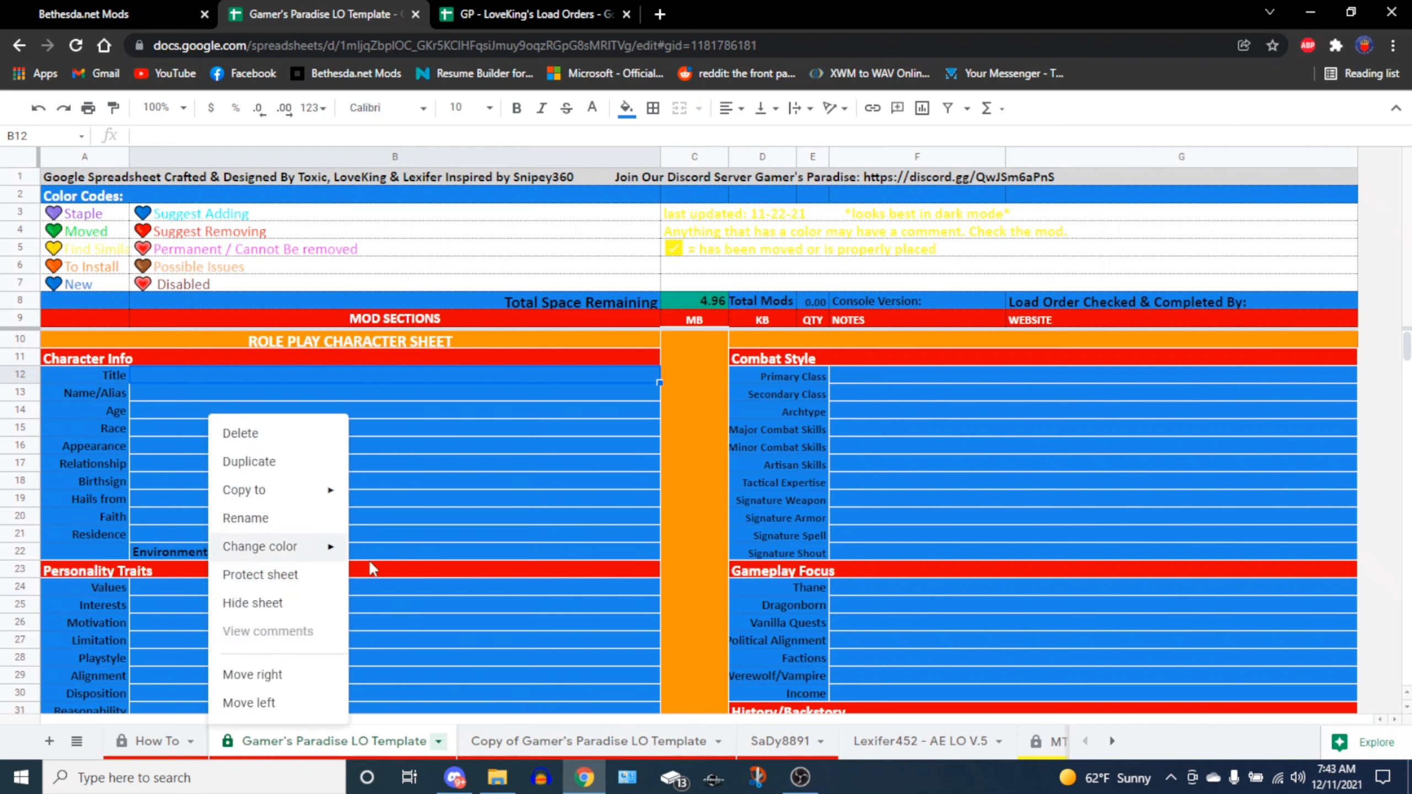
Rename the copied template sheet to the owner's first name in possessive form followed by "Subscriber".
{"action": "left_click", "coordinate": [718, 741]}
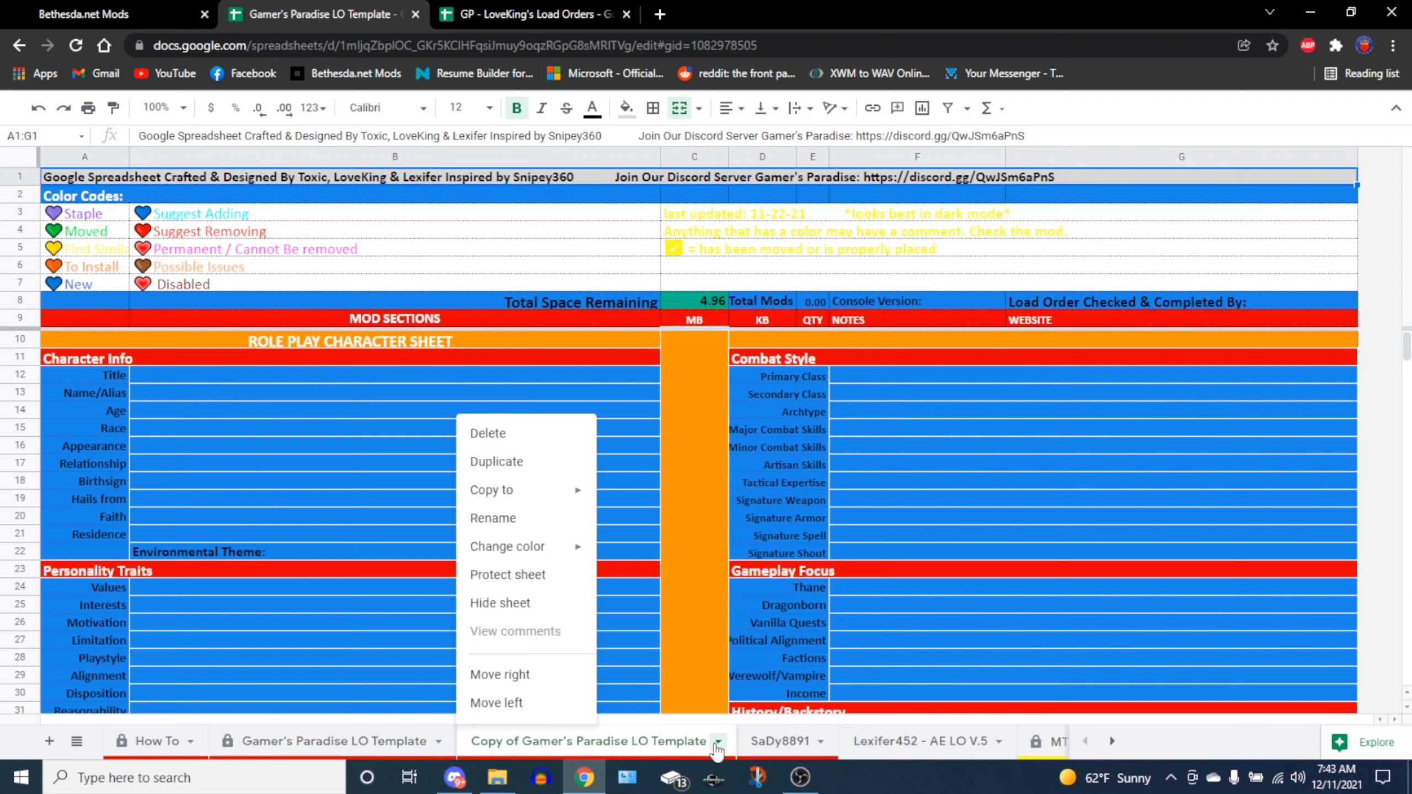
{"action": "left_click", "coordinate": [523, 517]}
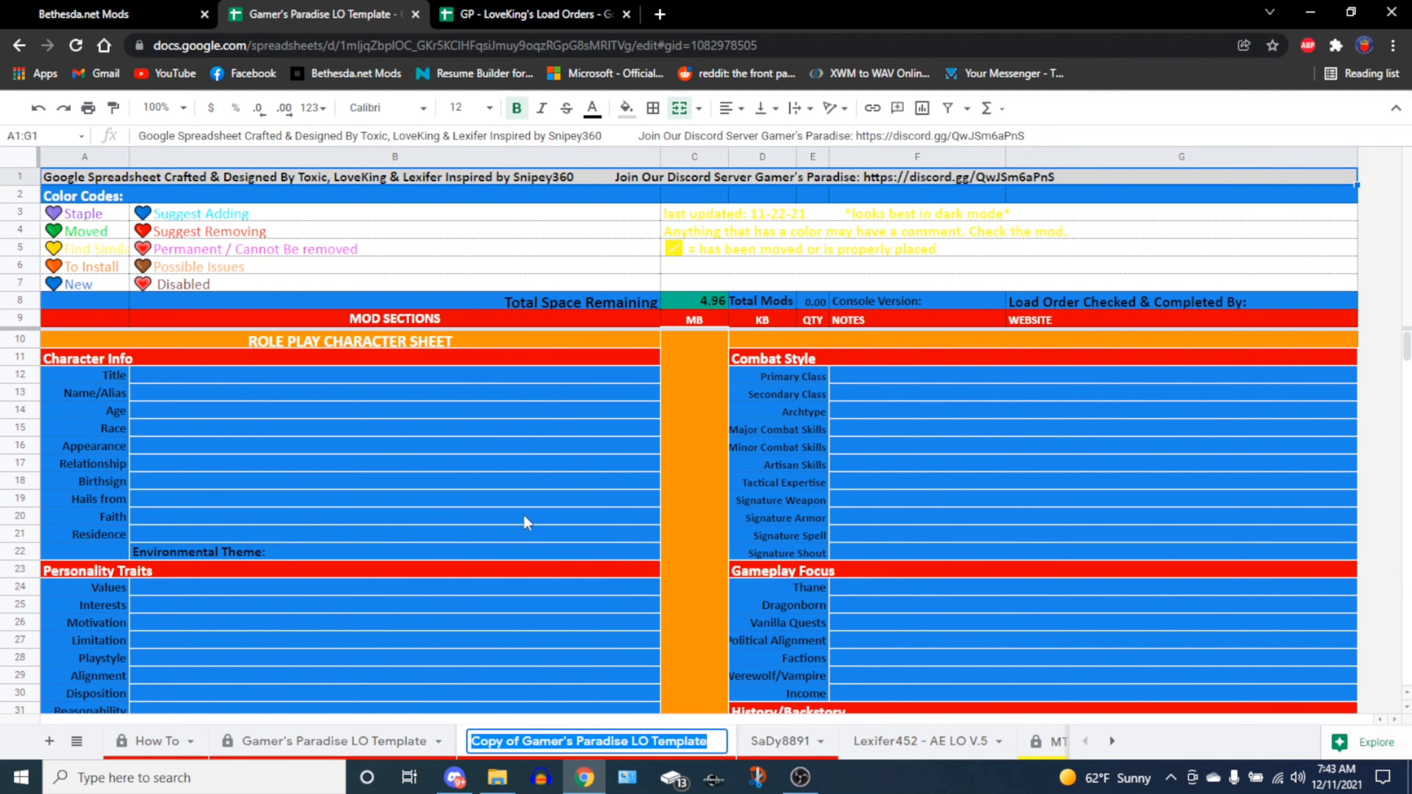
{"action": "type", "text": "Jon'a"}
{"action": "key", "text": "BackSpace"}
{"action": "type", "text": "s Subscriber"}
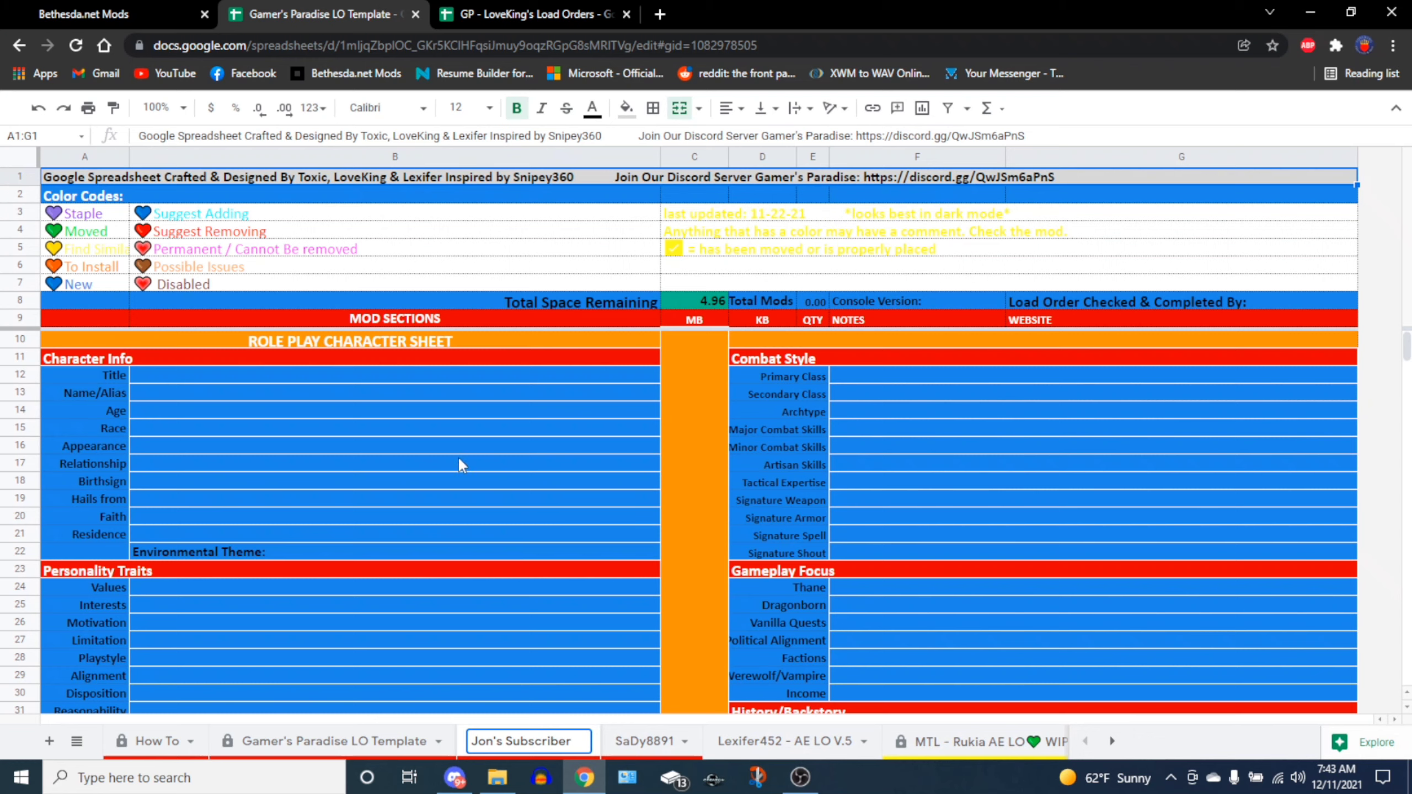
{"action": "left_click", "coordinate": [262, 375]}
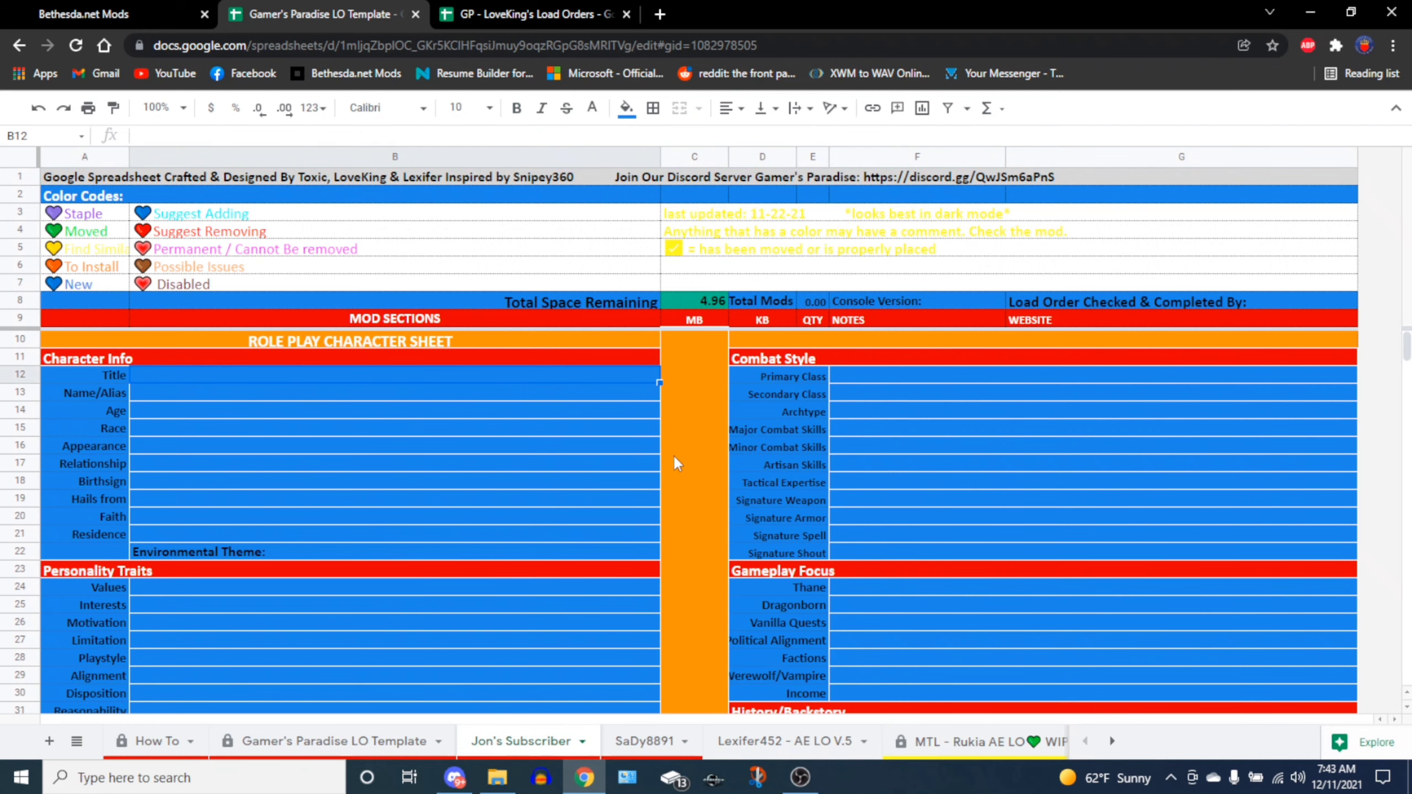
Look over the copied template's character sheet and its mod sections from Creation Club Mods to Craftable Only Items.
{"action": "scroll", "coordinate": [673, 454], "scroll_direction": "down", "scroll_amount": 2}
{"action": "scroll", "coordinate": [673, 453], "scroll_direction": "up", "scroll_amount": 2}
{"action": "scroll", "coordinate": [673, 453], "scroll_direction": "down", "scroll_amount": 6}
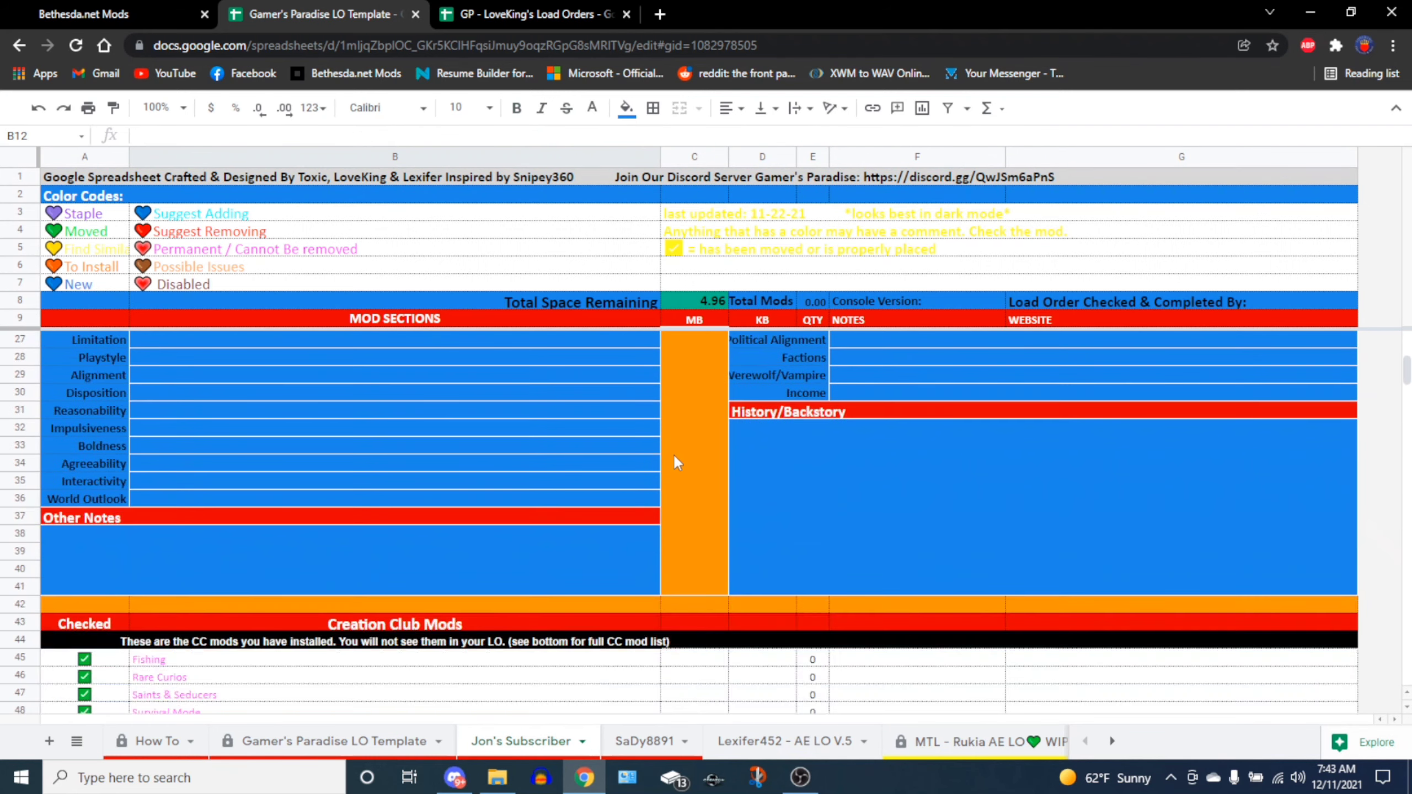
{"action": "scroll", "coordinate": [674, 457], "scroll_direction": "down", "scroll_amount": 4}
{"action": "scroll", "coordinate": [677, 462], "scroll_direction": "down", "scroll_amount": 1}
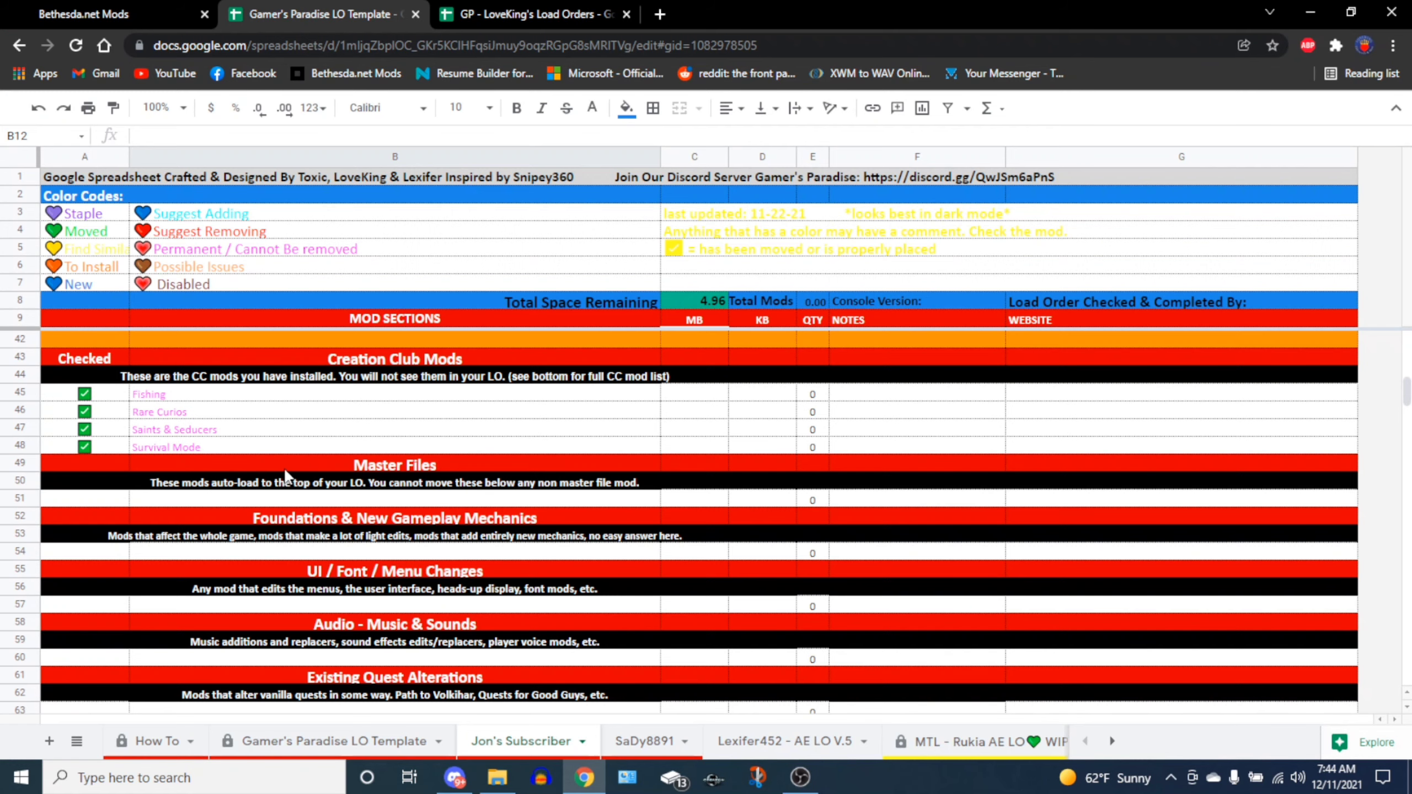
{"action": "scroll", "coordinate": [432, 512], "scroll_direction": "down", "scroll_amount": 1}
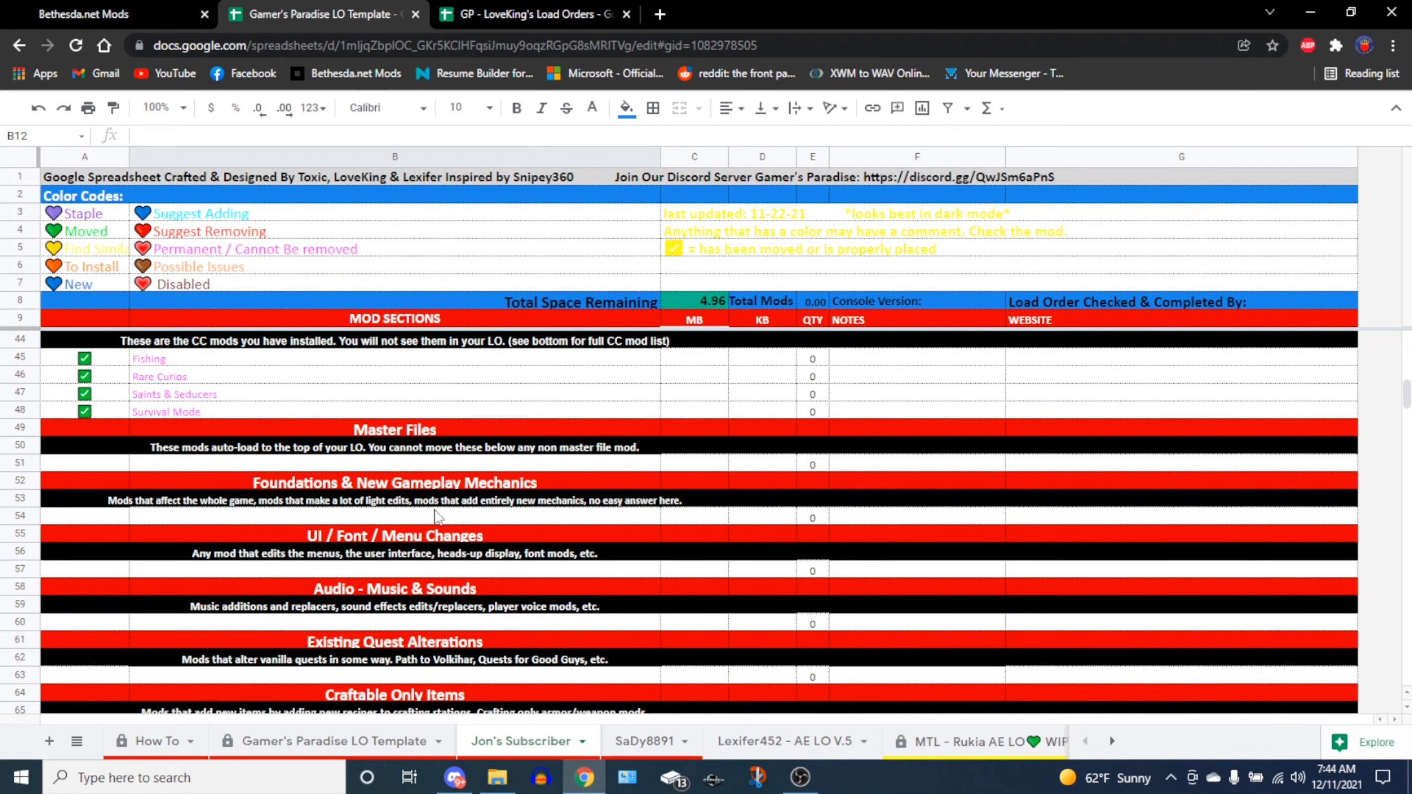
Switch to the GP load orders spreadsheet and view the Spooky Halloween L.O sheet's Master Files and Foundations sections.
{"action": "left_click", "coordinate": [527, 16]}
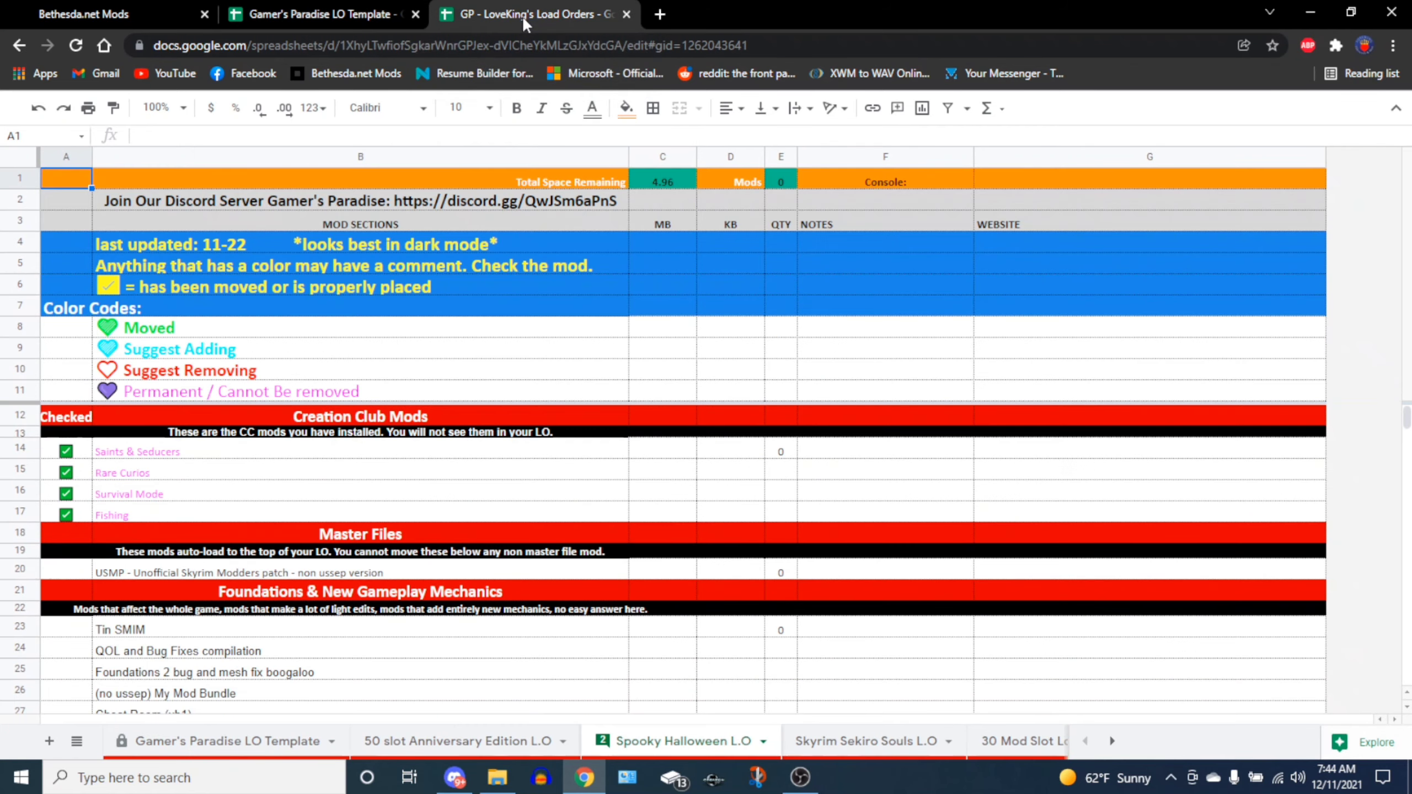
{"action": "scroll", "coordinate": [429, 537], "scroll_direction": "down", "scroll_amount": 1}
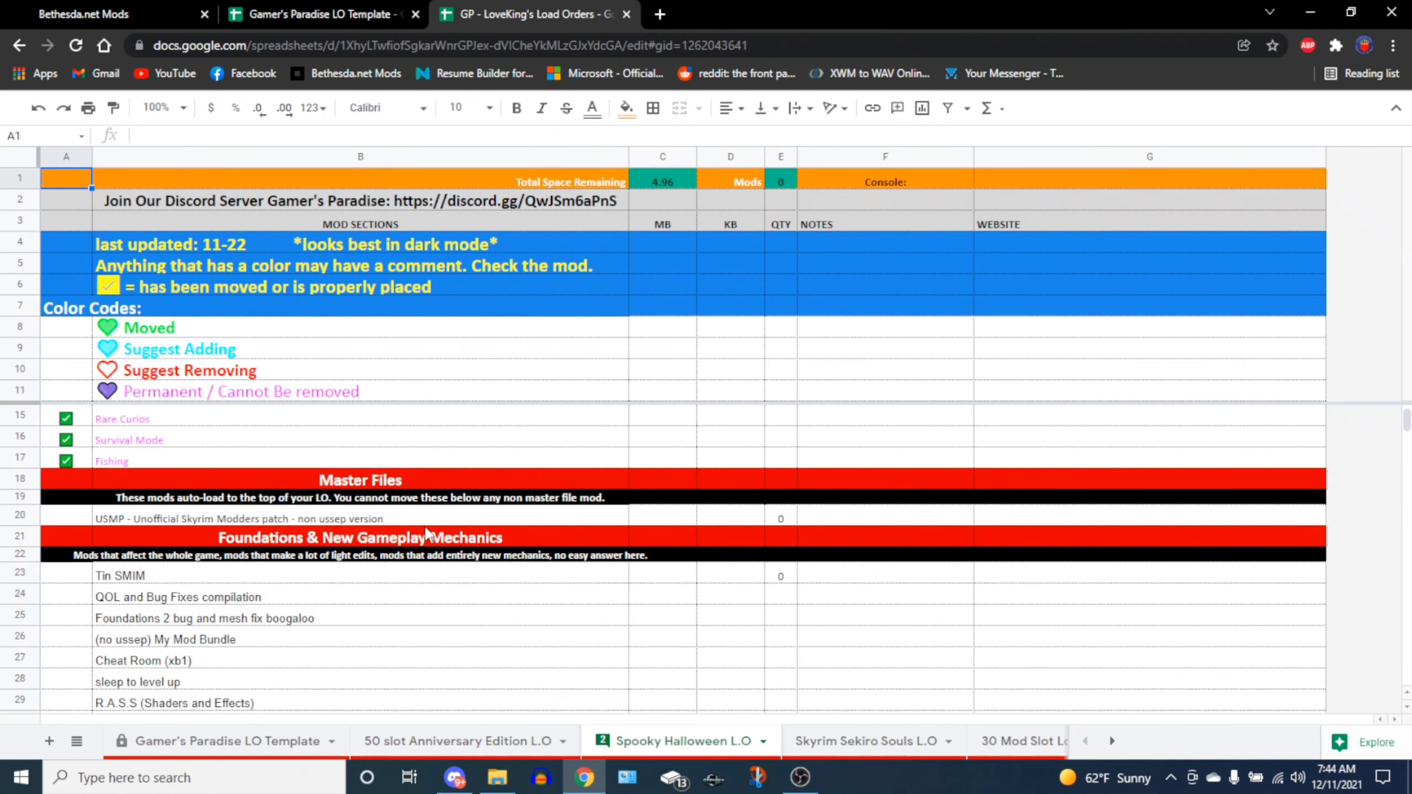
{"action": "scroll", "coordinate": [360, 547], "scroll_direction": "down", "scroll_amount": 1}
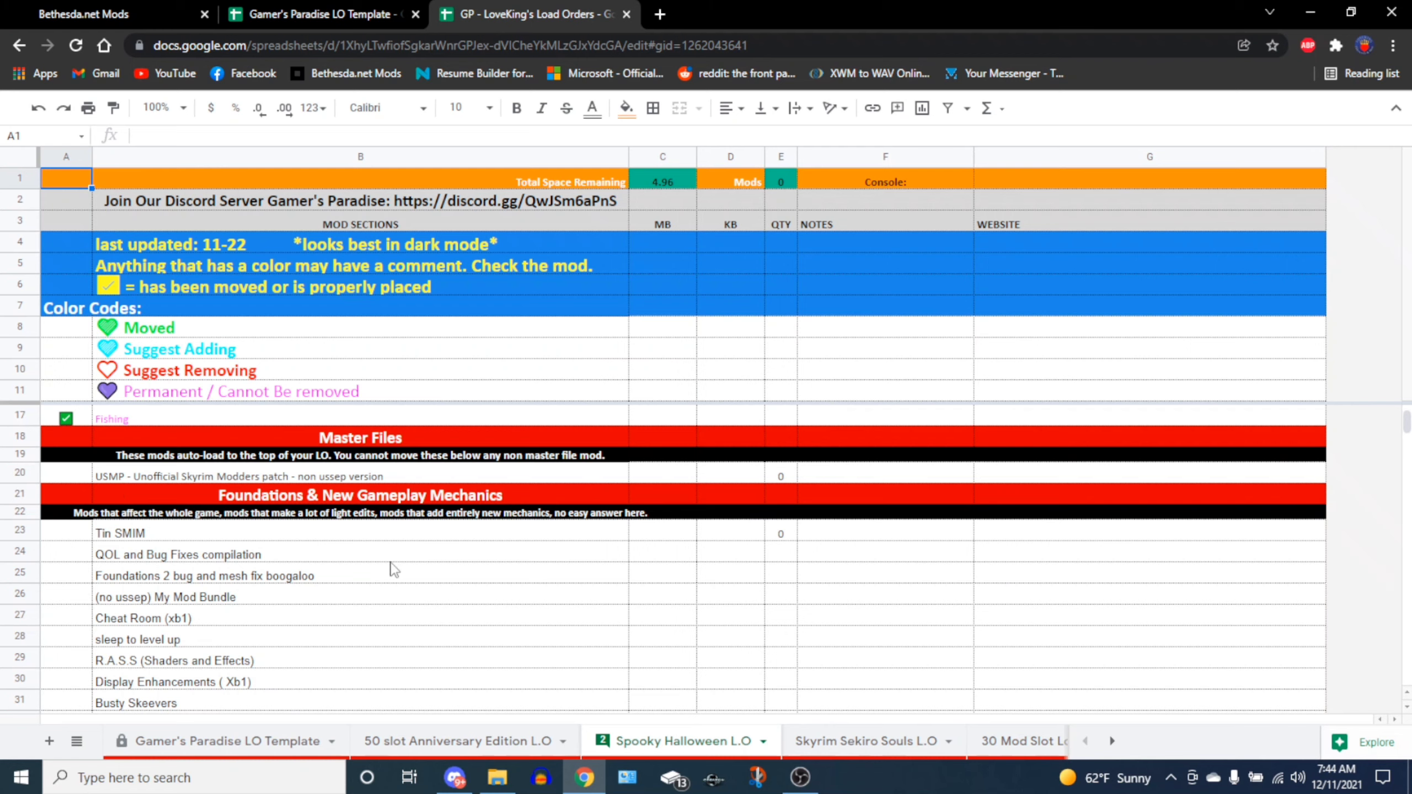
{"action": "scroll", "coordinate": [404, 551], "scroll_direction": "down", "scroll_amount": 2}
{"action": "scroll", "coordinate": [399, 529], "scroll_direction": "up", "scroll_amount": 1}
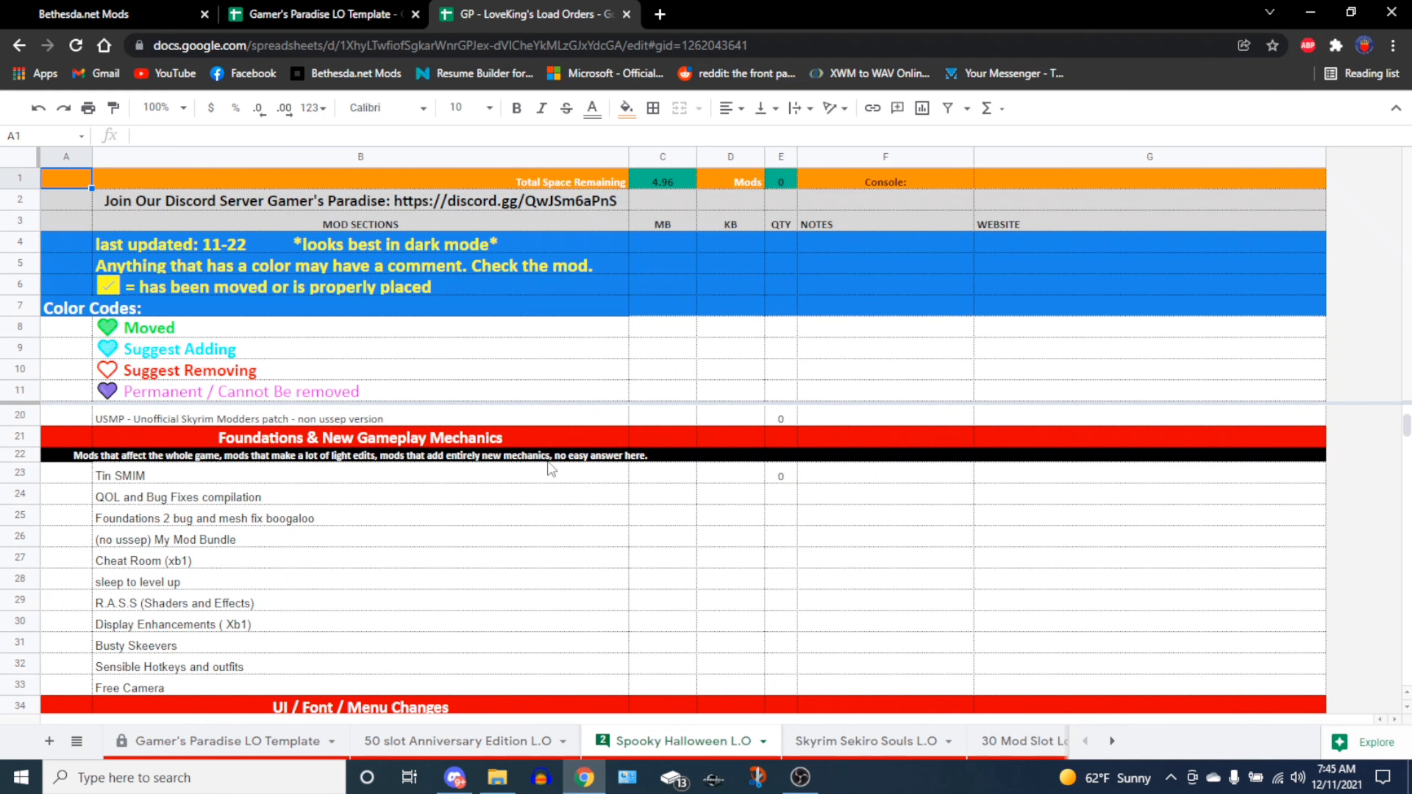
{"action": "scroll", "coordinate": [534, 473], "scroll_direction": "down", "scroll_amount": 1}
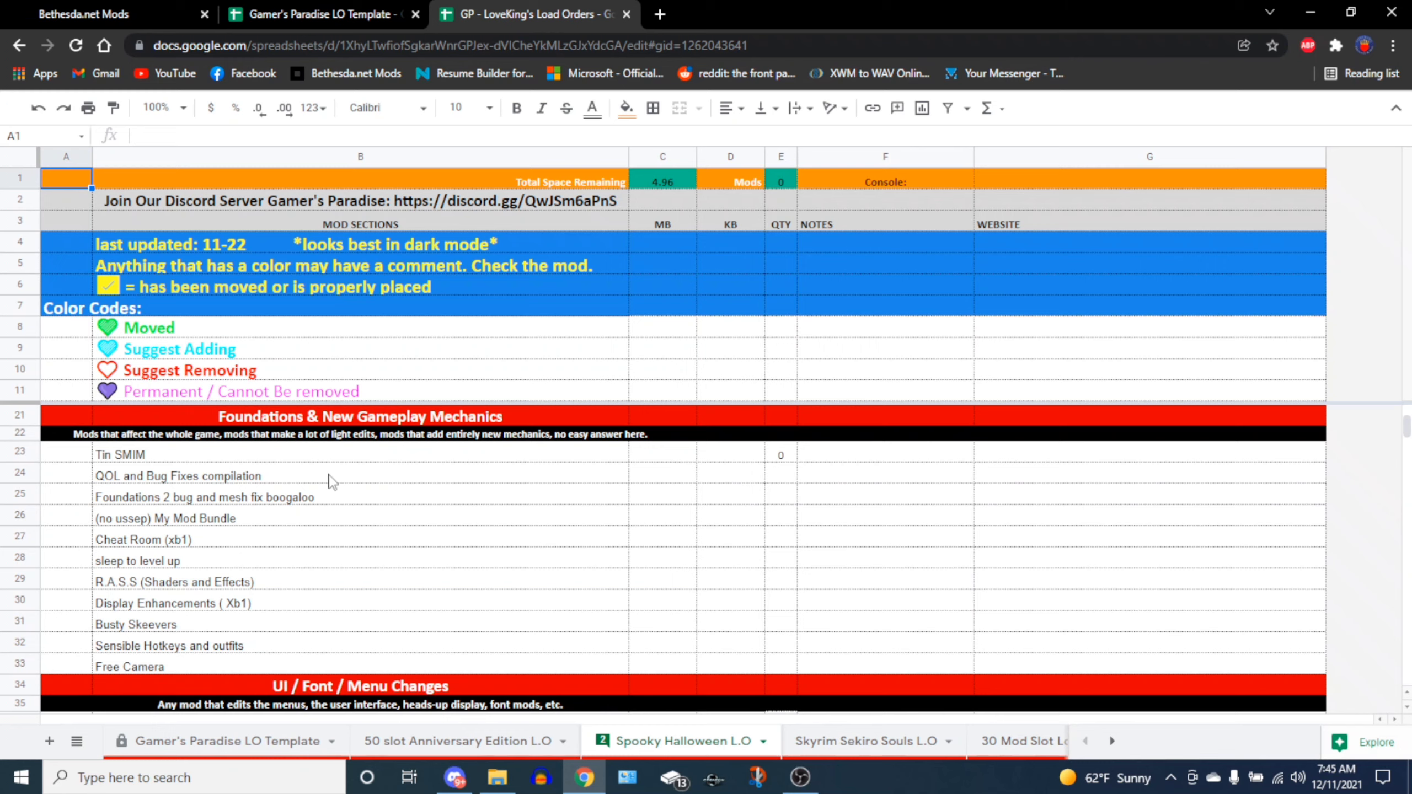
Examine the example mods listed under Foundations & New Gameplay Mechanics, including the bug fixes, mod bundle and Cheat Room entries.
{"action": "left_click", "coordinate": [217, 478]}
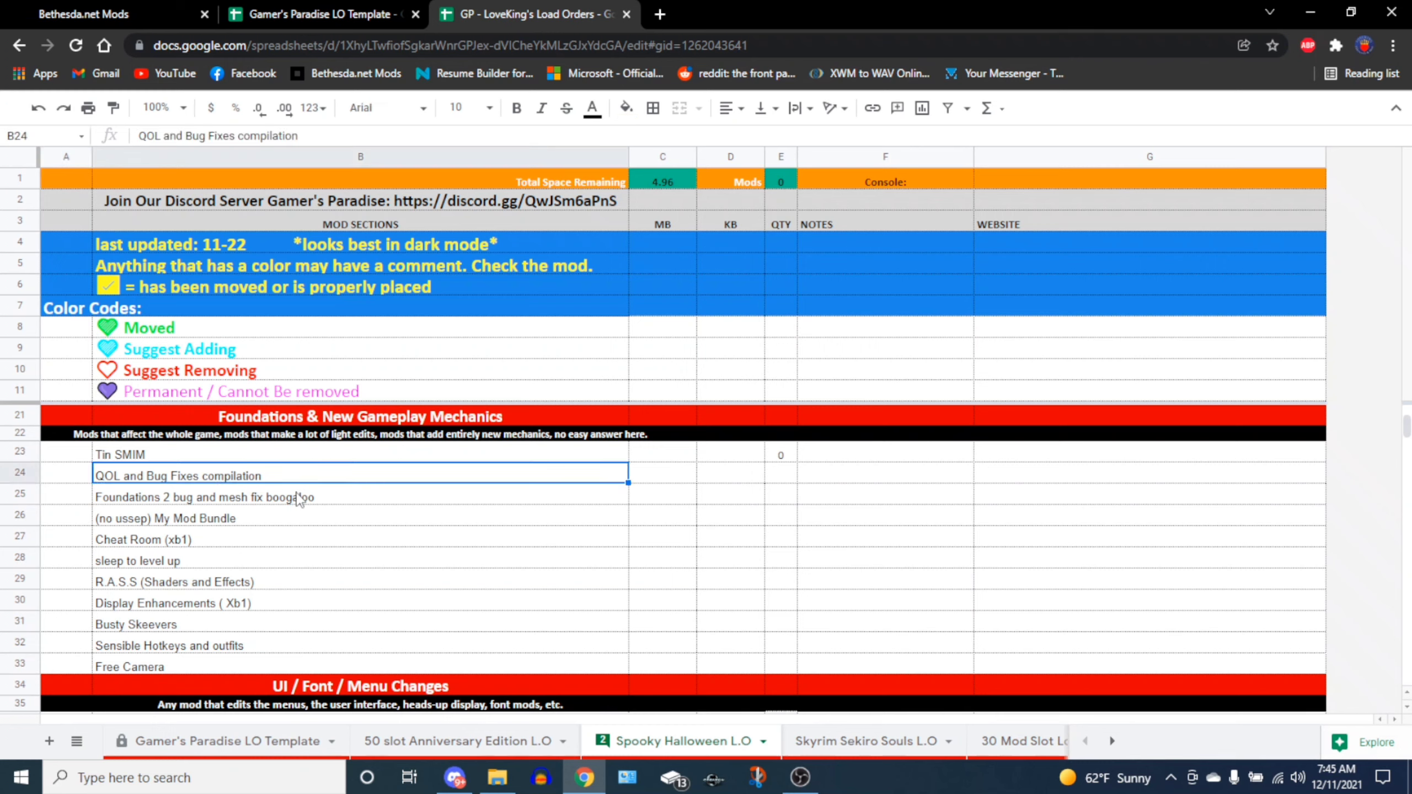
{"action": "left_click", "coordinate": [225, 503]}
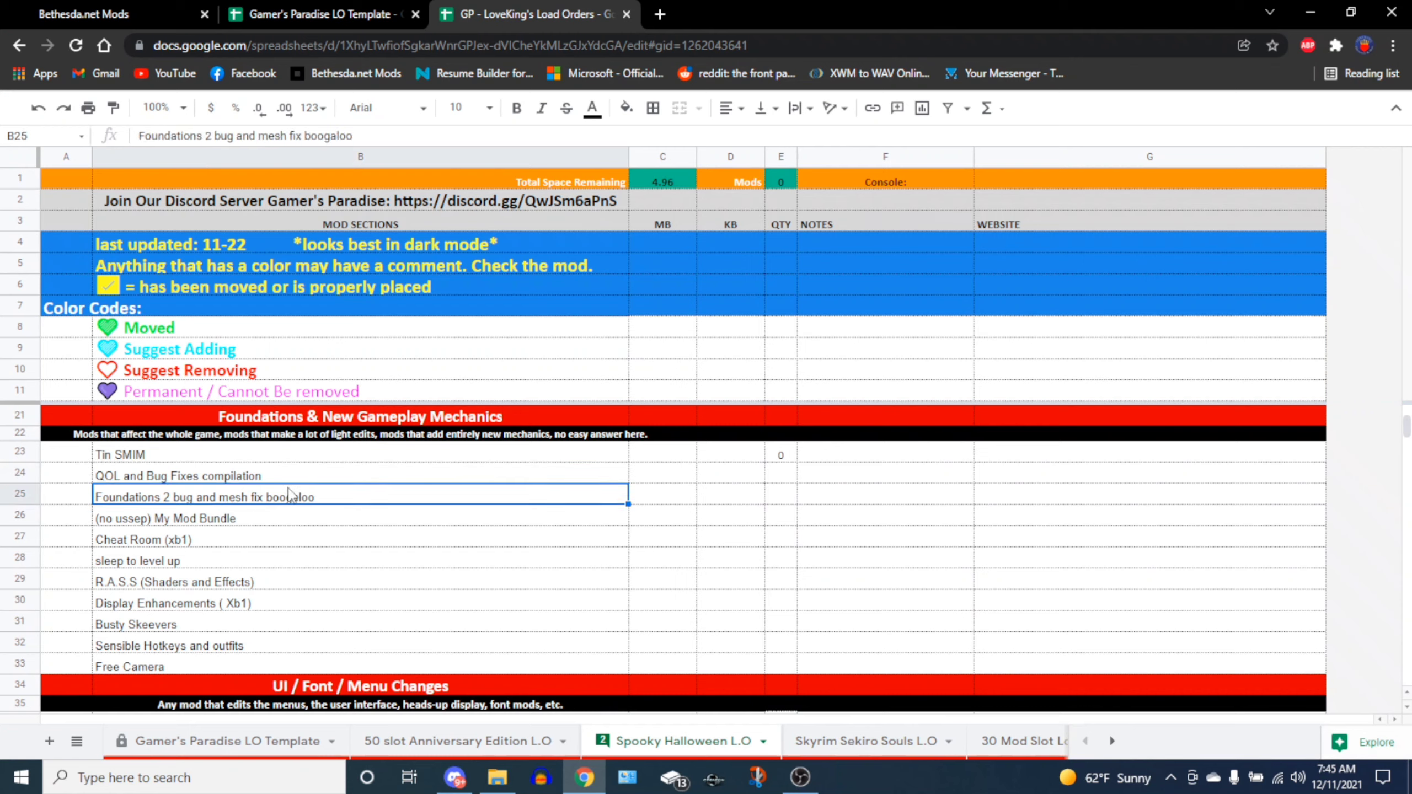
{"action": "left_click", "coordinate": [119, 459]}
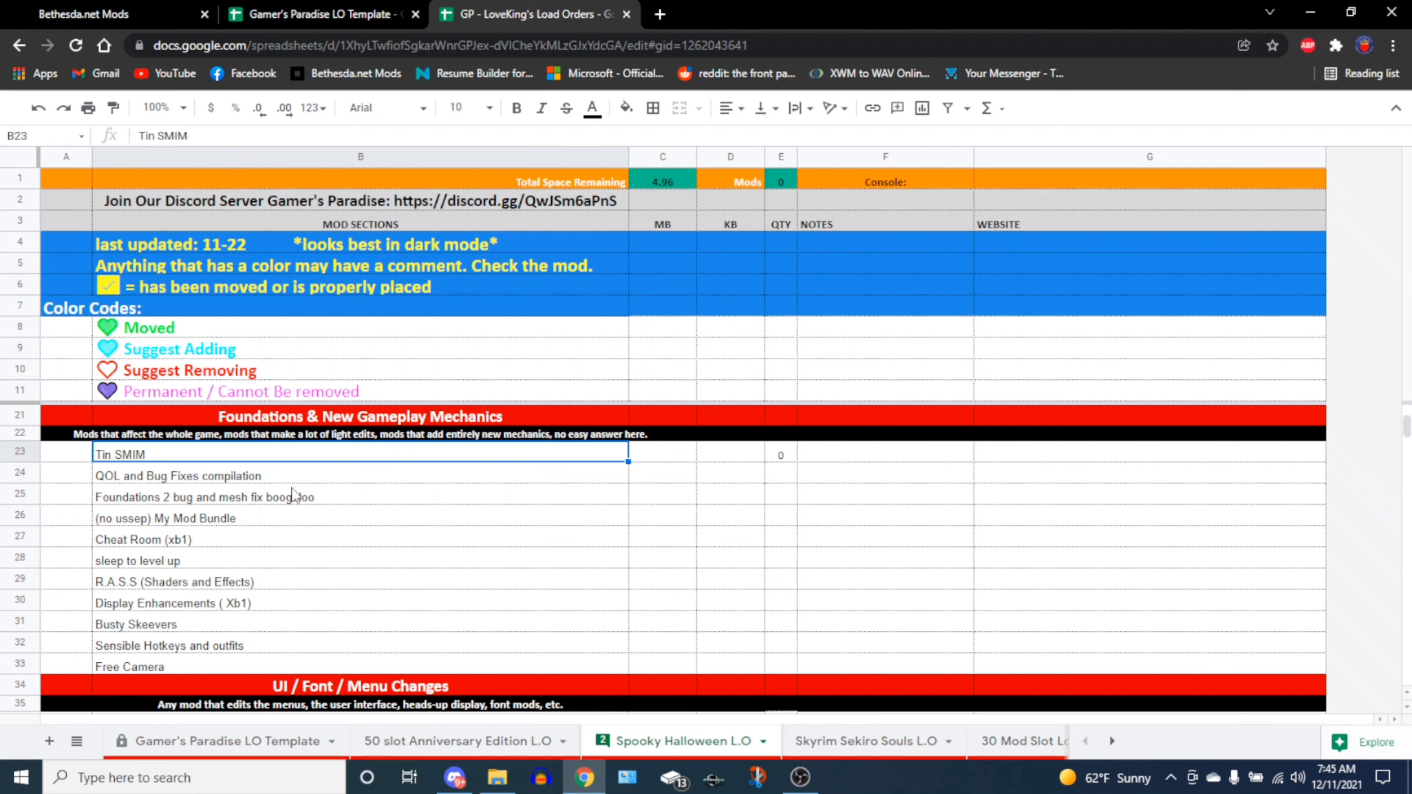
{"action": "left_click", "coordinate": [153, 501]}
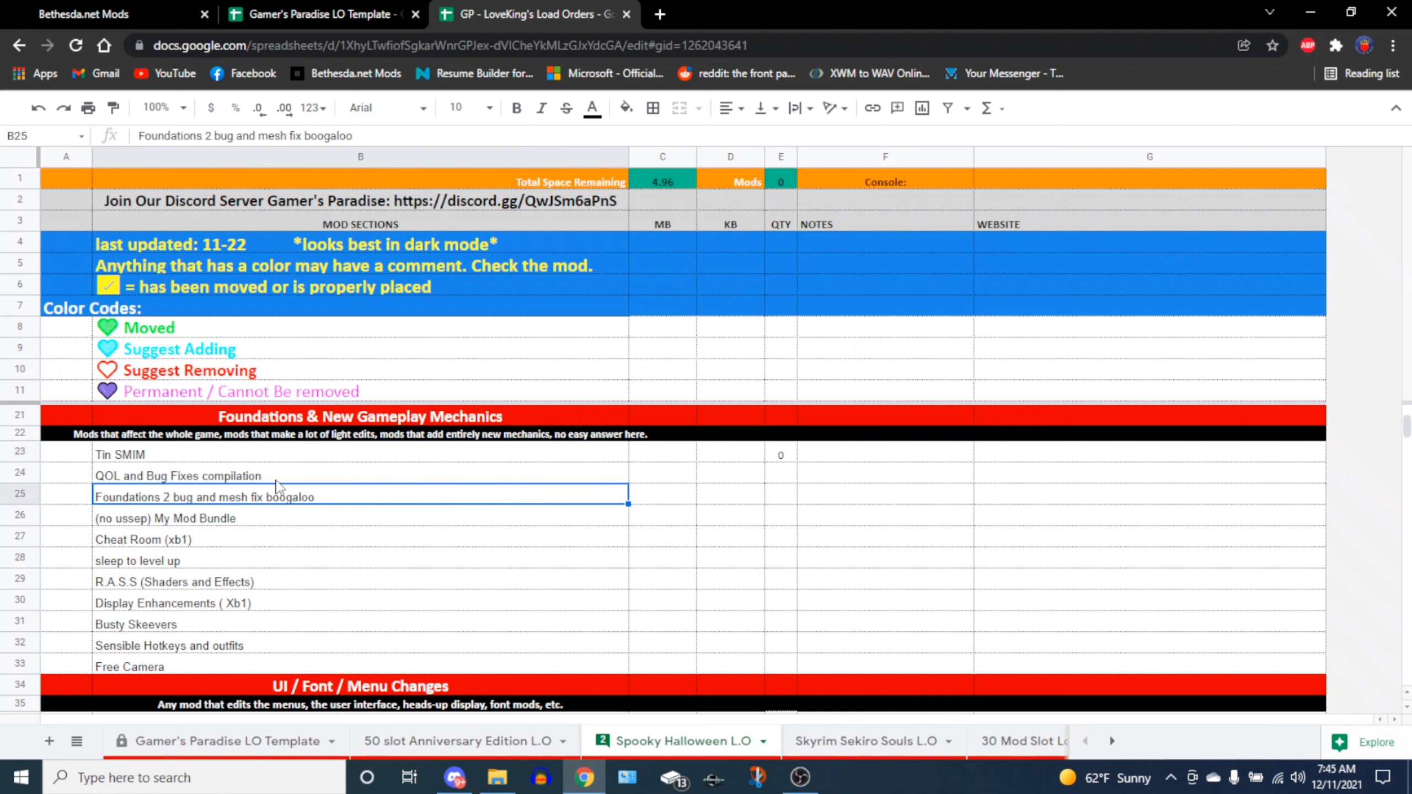
{"action": "left_click", "coordinate": [192, 523]}
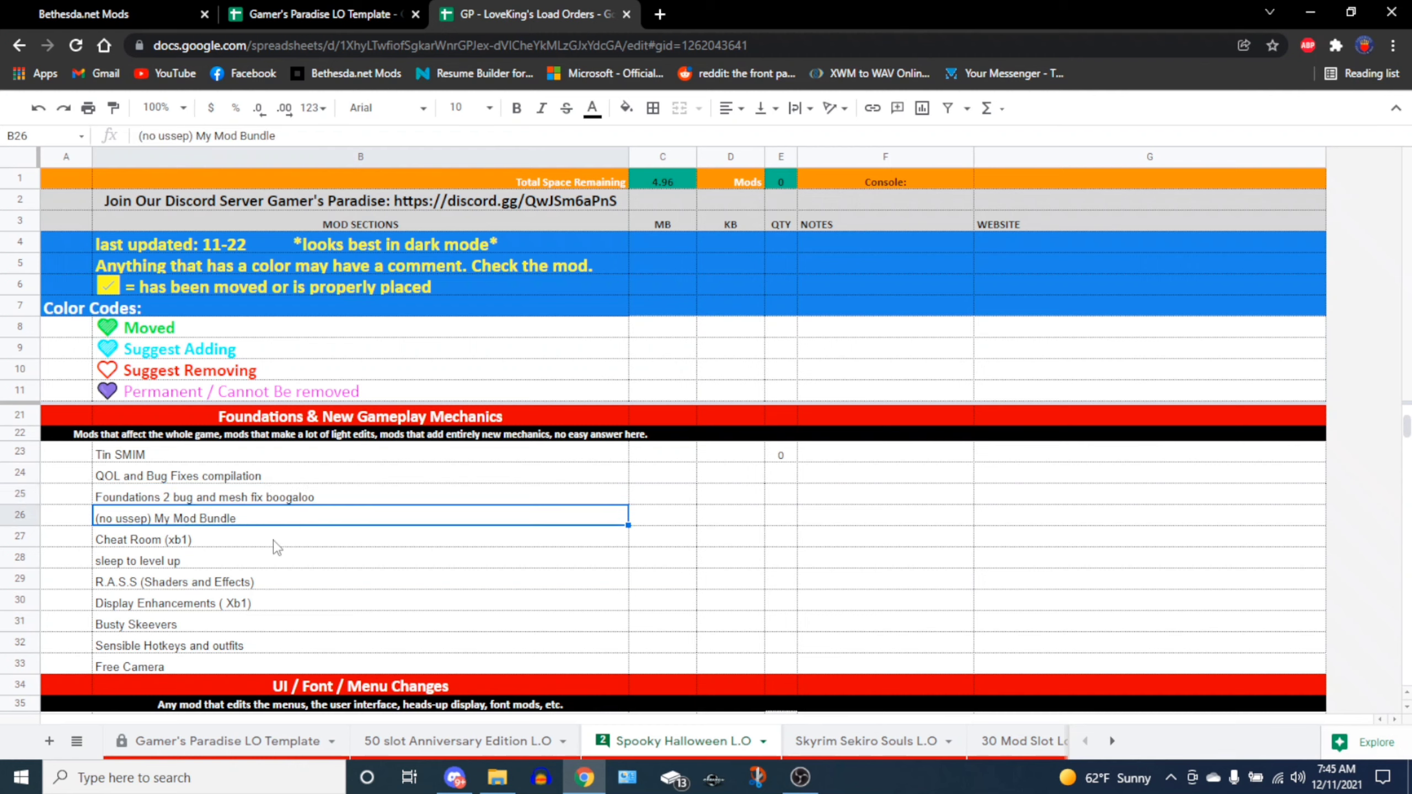
{"action": "left_click", "coordinate": [214, 543]}
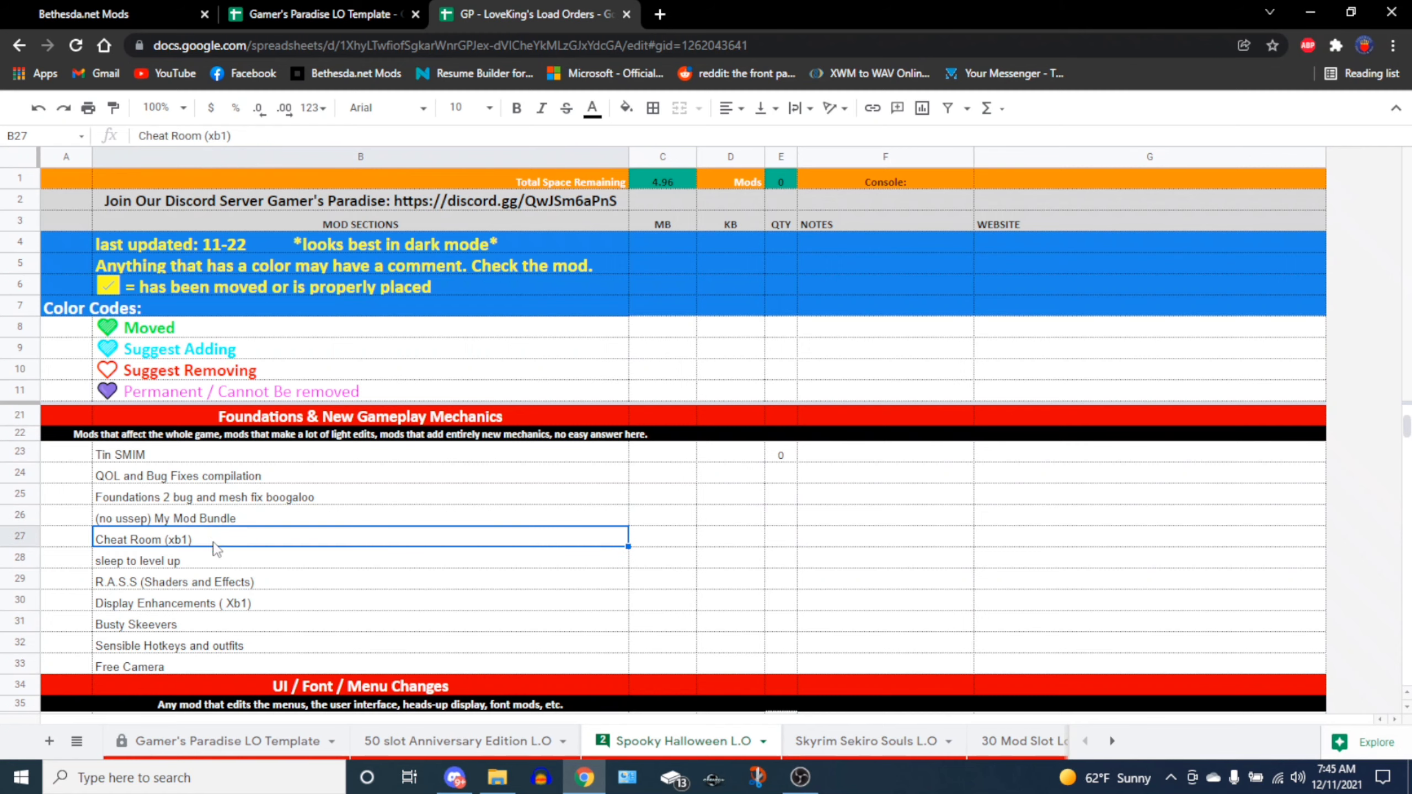
{"action": "scroll", "coordinate": [259, 586], "scroll_direction": "down", "scroll_amount": 2}
{"action": "scroll", "coordinate": [259, 586], "scroll_direction": "up", "scroll_amount": 2}
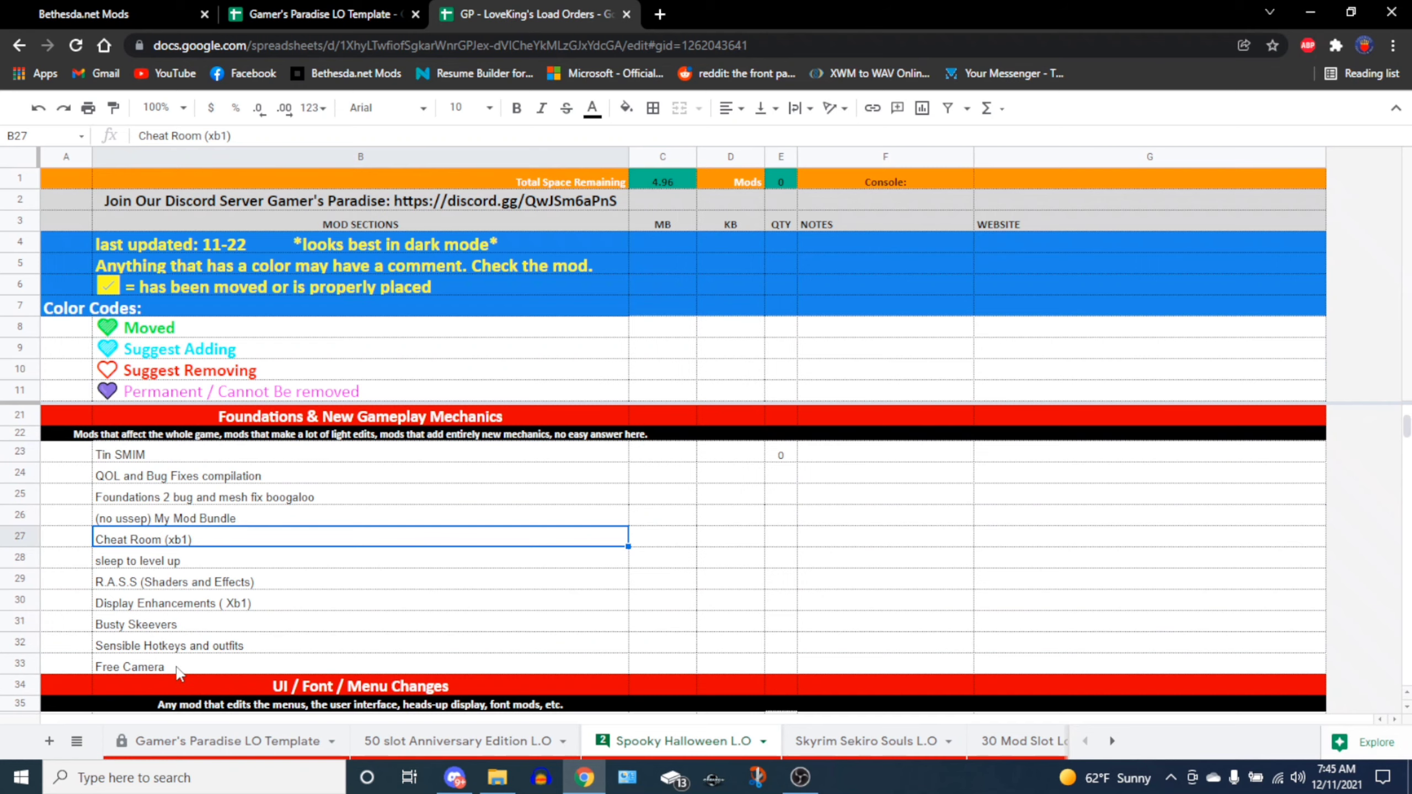
{"action": "left_click", "coordinate": [238, 646]}
{"action": "left_click", "coordinate": [248, 544]}
Review the example mods under UI / Font / Menu Changes and Audio - Music & Sounds.
{"action": "scroll", "coordinate": [669, 565], "scroll_direction": "down", "scroll_amount": 5}
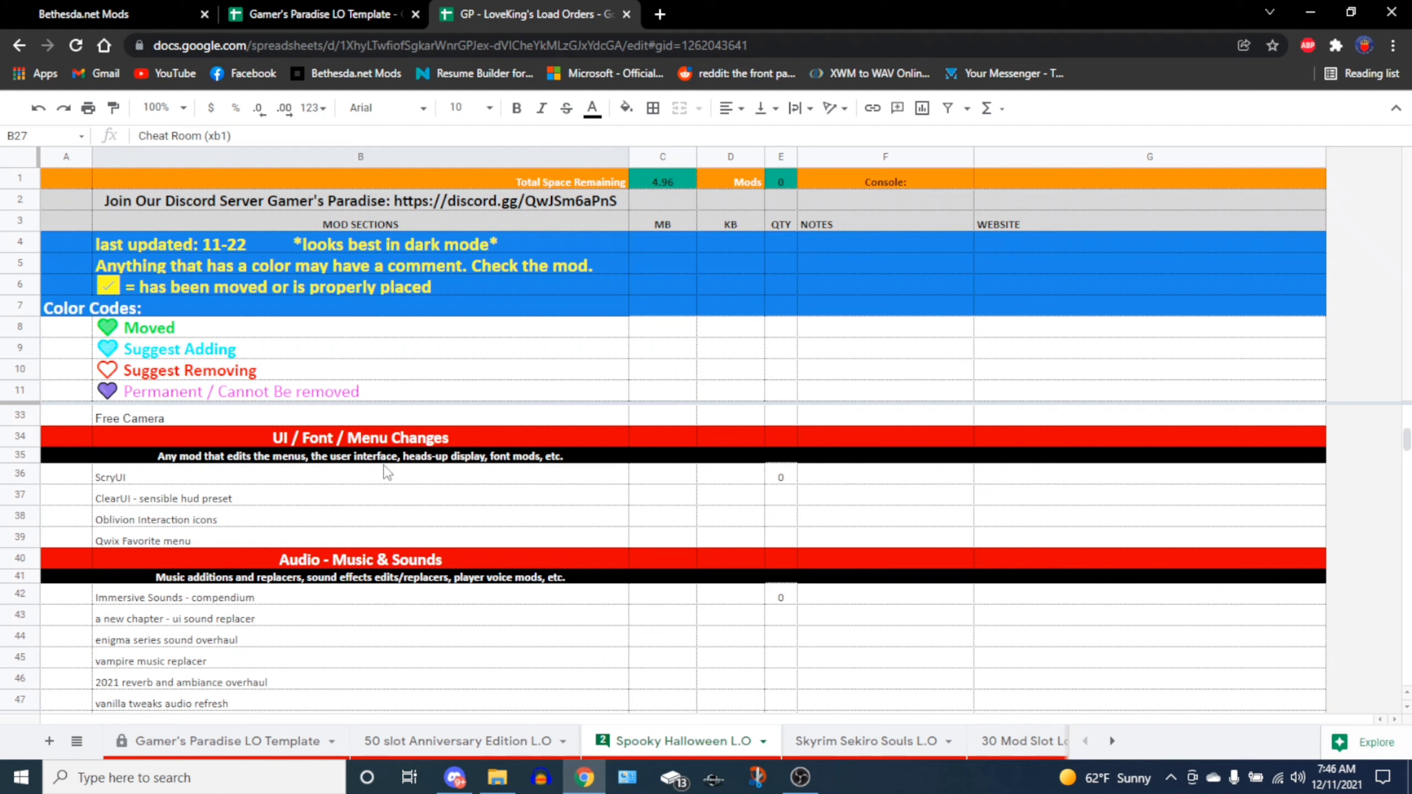
{"action": "left_click", "coordinate": [253, 480]}
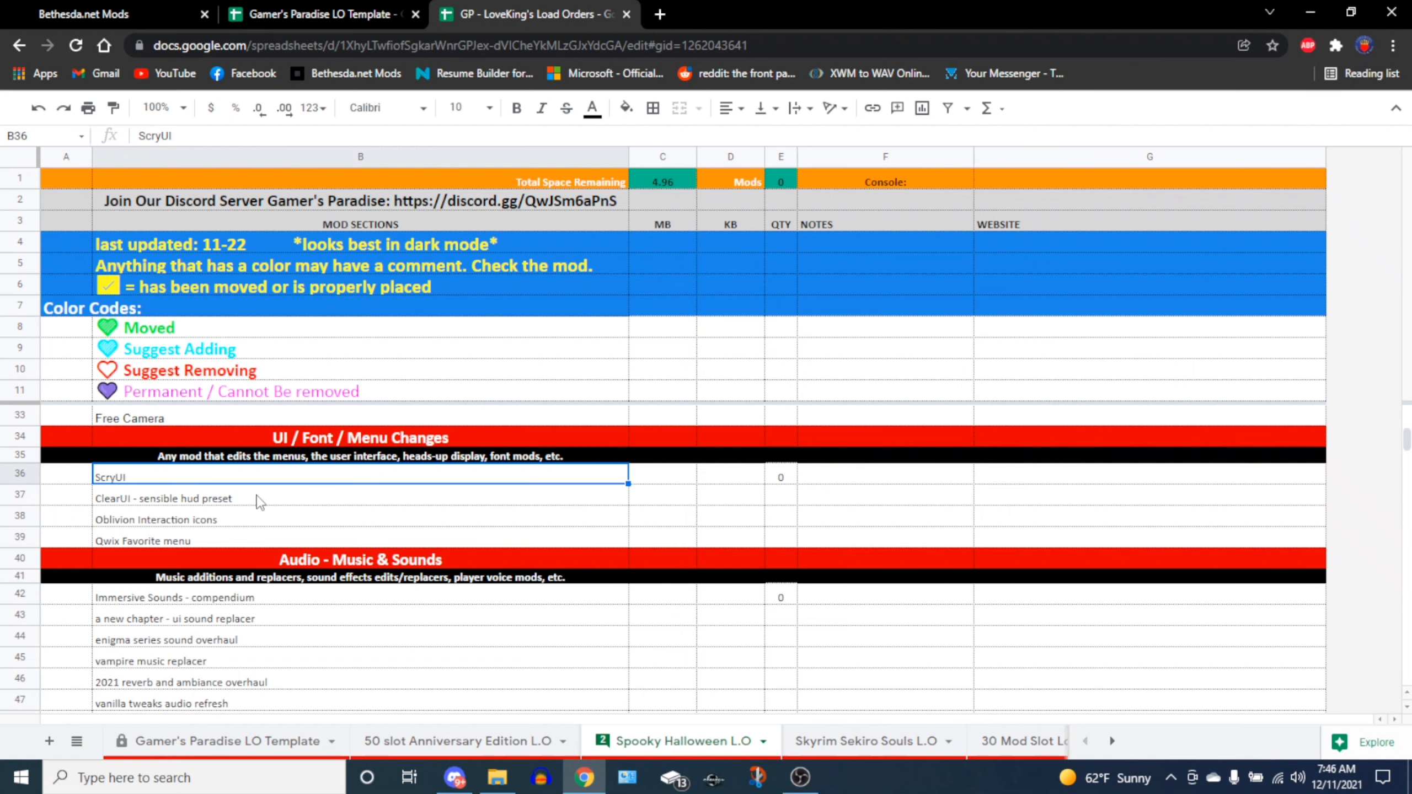
{"action": "scroll", "coordinate": [260, 500], "scroll_direction": "down", "scroll_amount": 2}
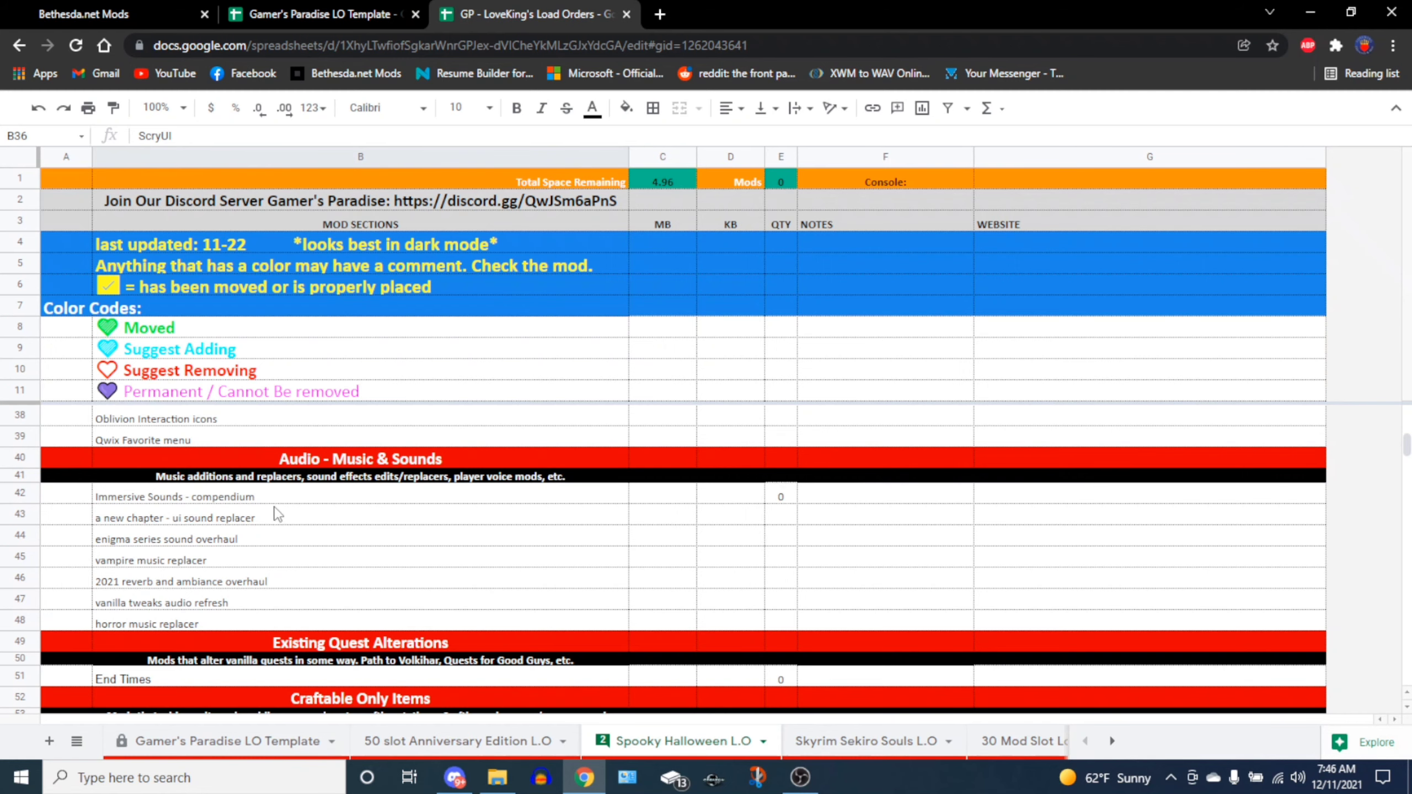
{"action": "scroll", "coordinate": [364, 567], "scroll_direction": "down", "scroll_amount": 1}
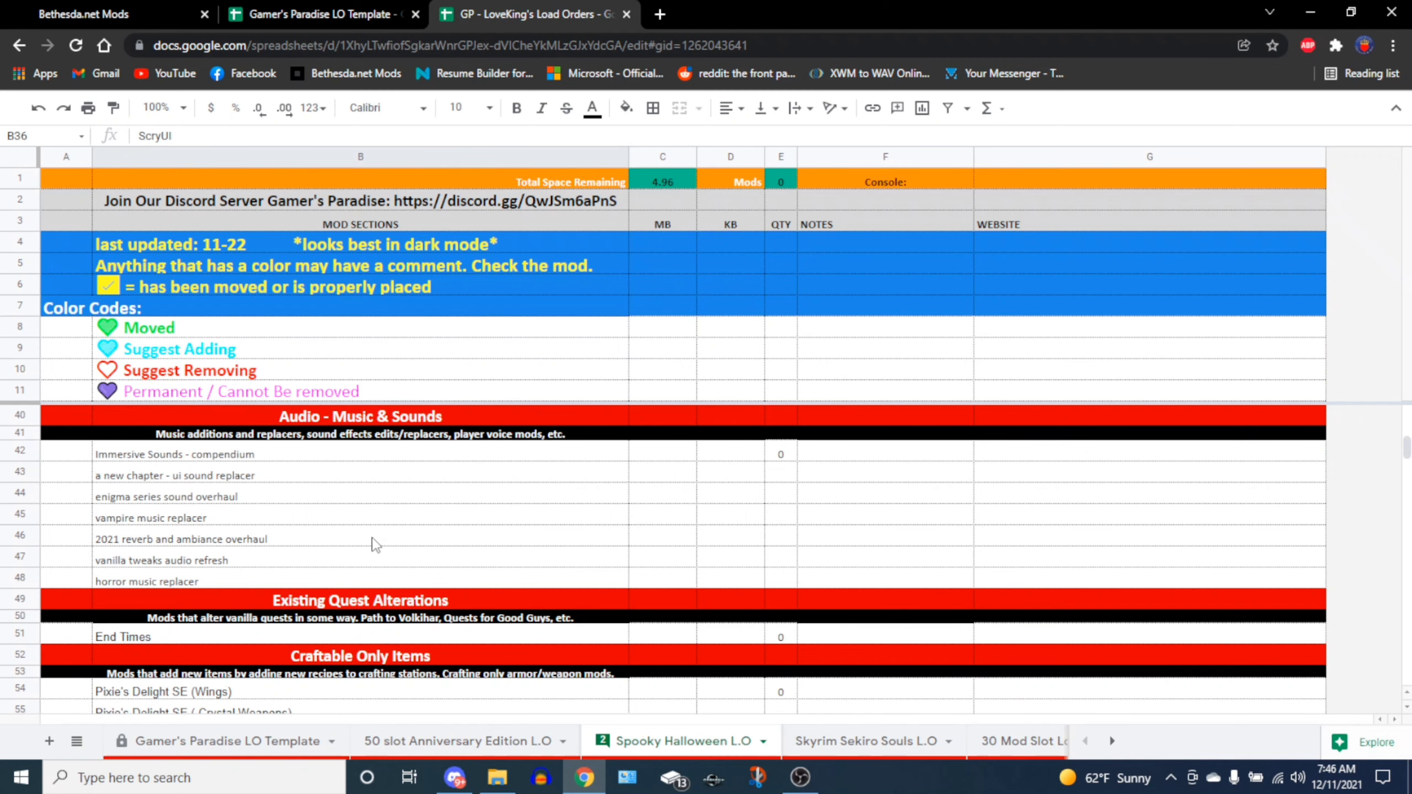
{"action": "scroll", "coordinate": [377, 542], "scroll_direction": "down", "scroll_amount": 1}
{"action": "scroll", "coordinate": [335, 536], "scroll_direction": "up", "scroll_amount": 1}
Check the example mods under Existing Quest Alterations and Craftable Only Items, including End Times, Iron Armor and Staff casting SE.
{"action": "scroll", "coordinate": [406, 542], "scroll_direction": "down", "scroll_amount": 3}
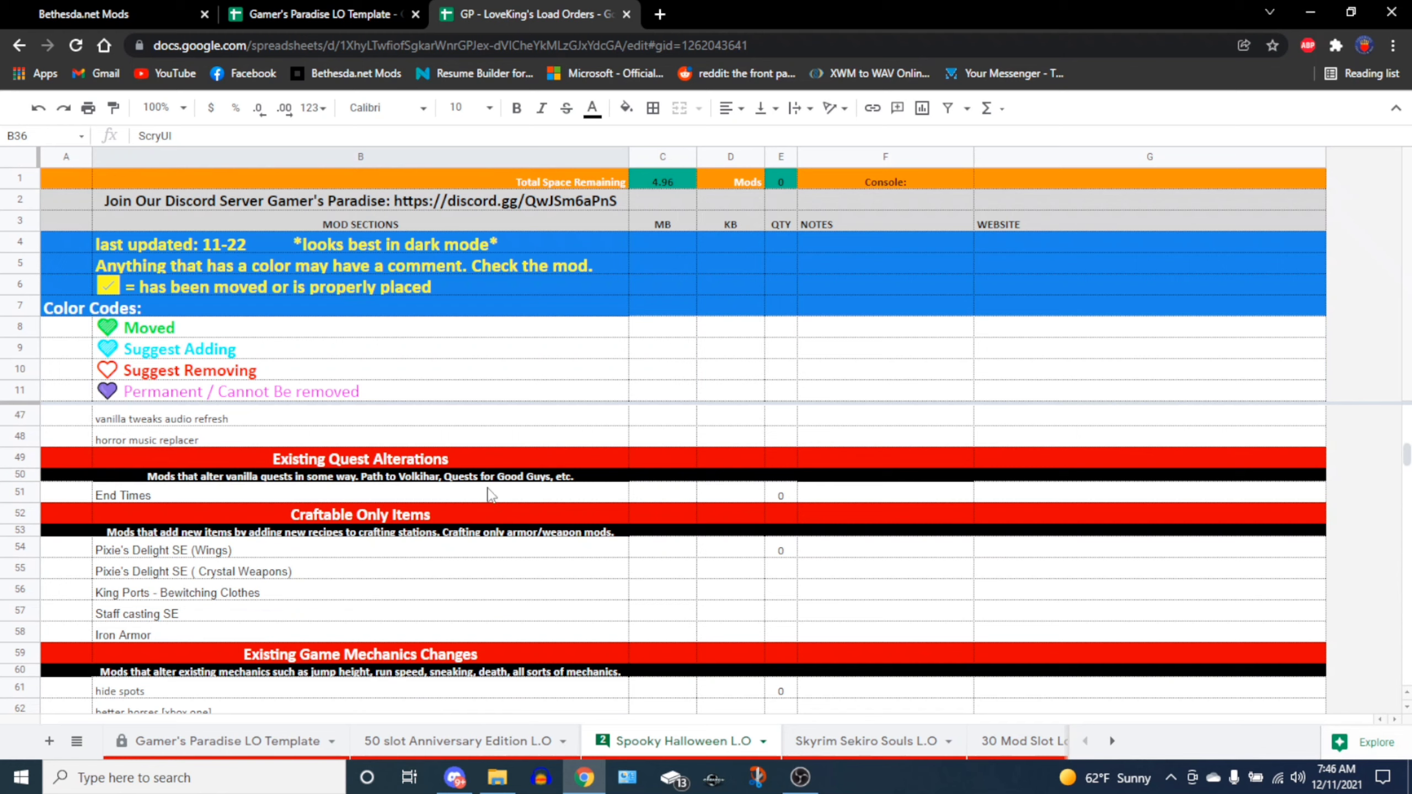
{"action": "left_click", "coordinate": [186, 499]}
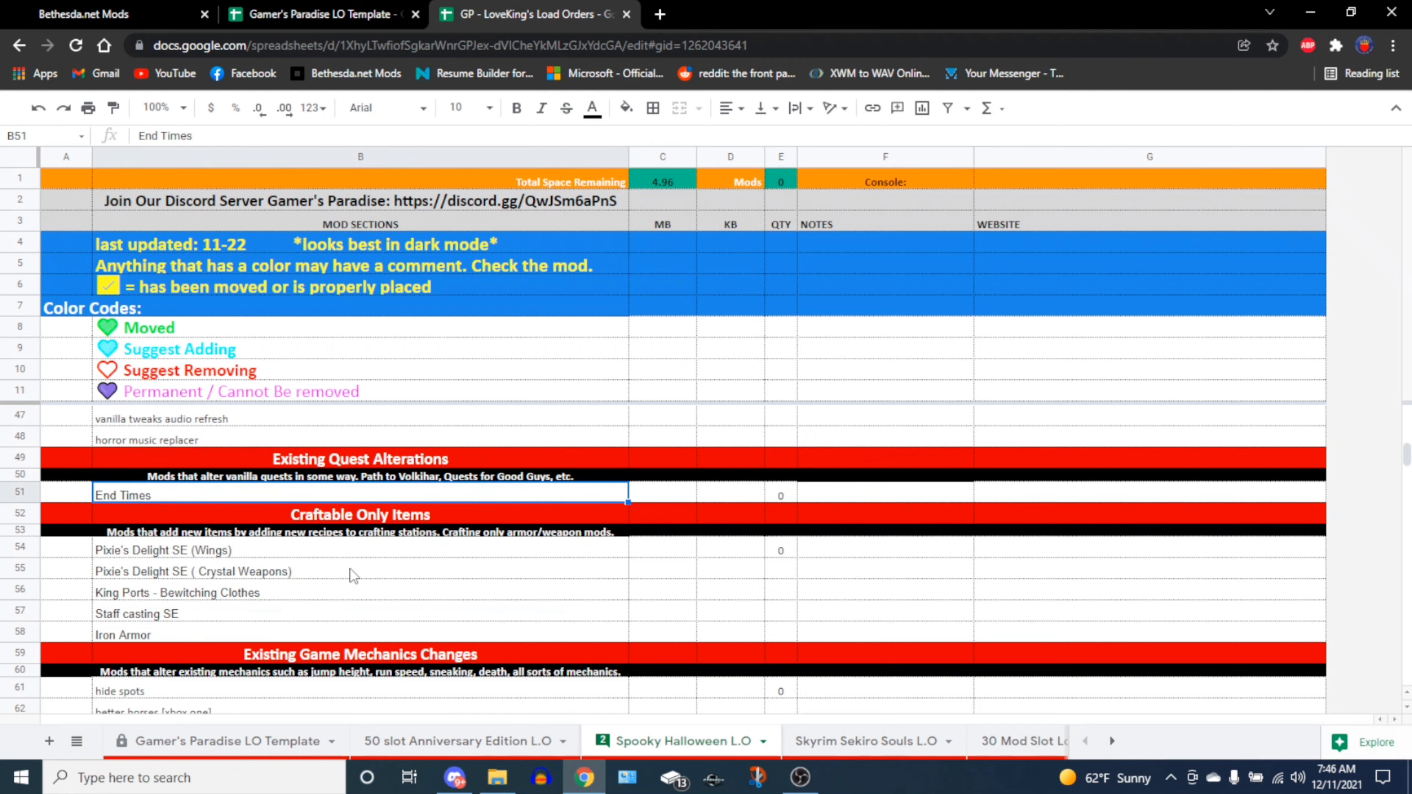
{"action": "scroll", "coordinate": [352, 575], "scroll_direction": "down", "scroll_amount": 3}
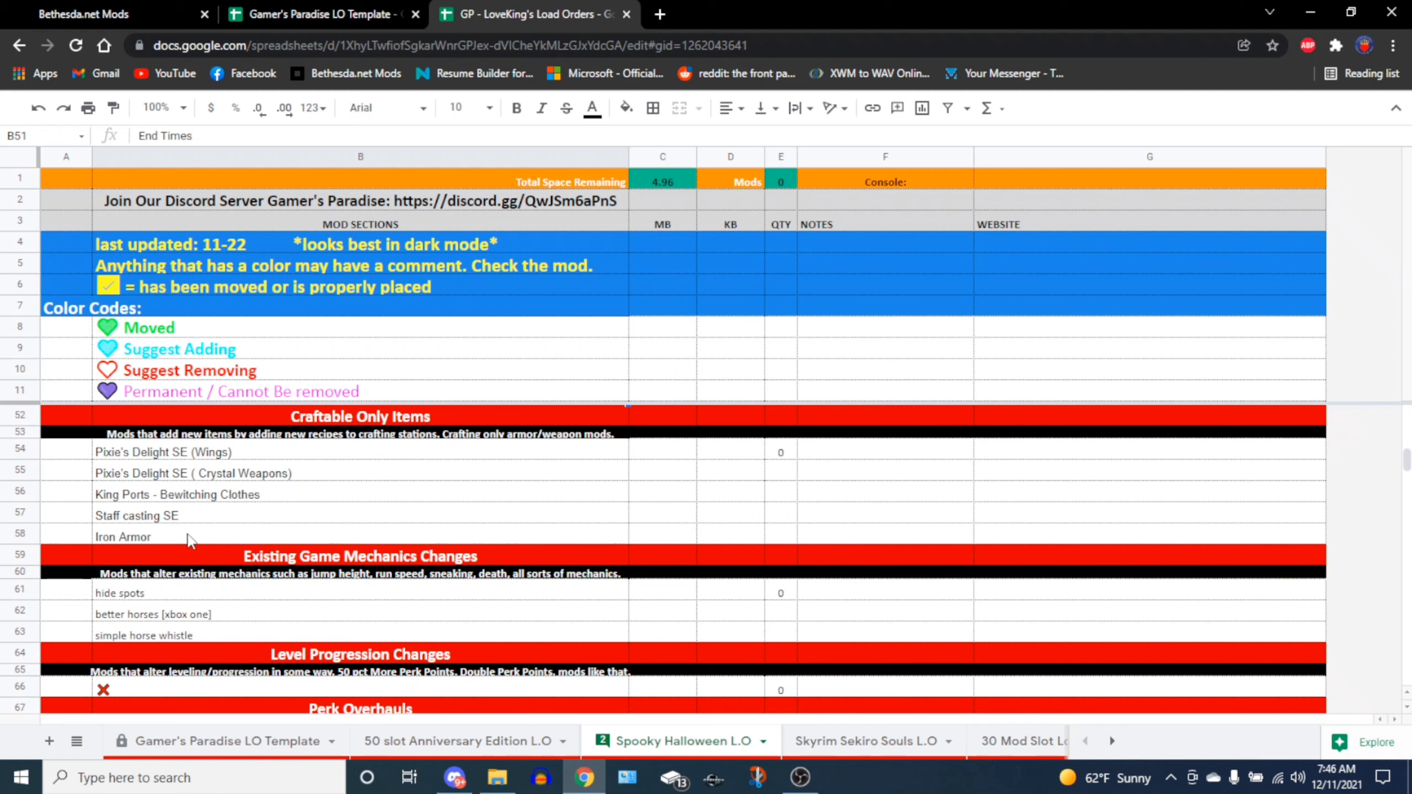
{"action": "left_click", "coordinate": [141, 537]}
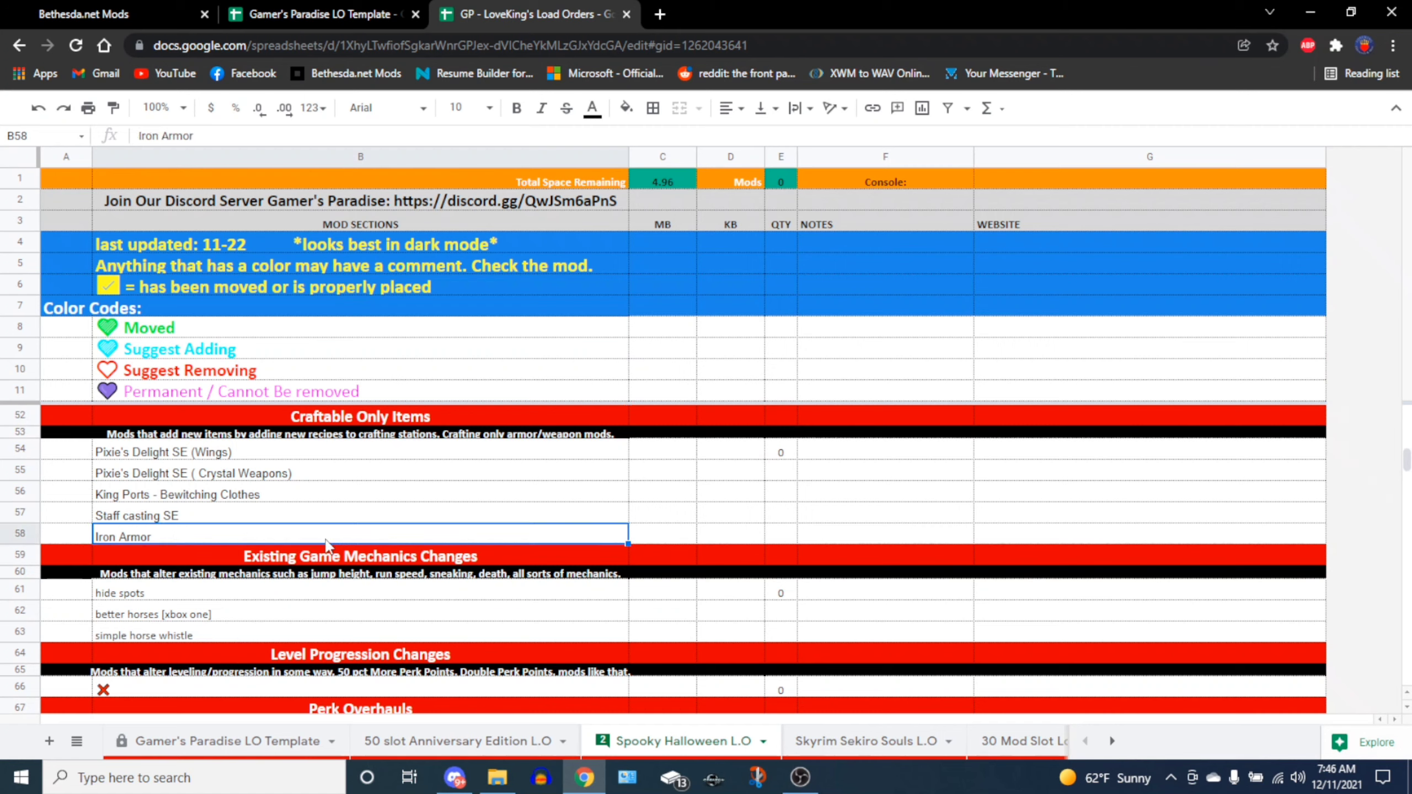
{"action": "left_click", "coordinate": [267, 507]}
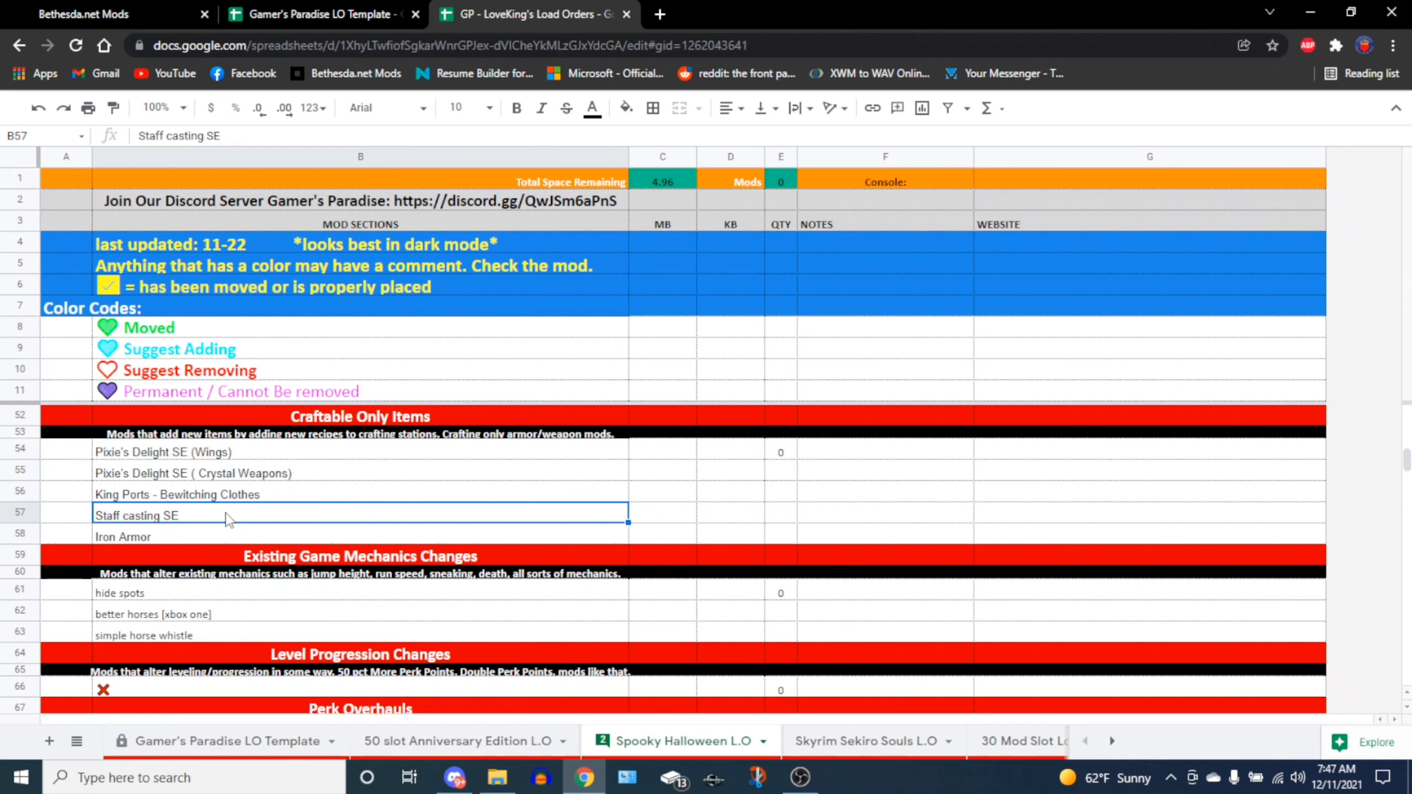
Inspect the entries under Existing Game Mechanics Changes, Level Progression Changes and Perk Overhauls.
{"action": "scroll", "coordinate": [217, 584], "scroll_direction": "down", "scroll_amount": 3}
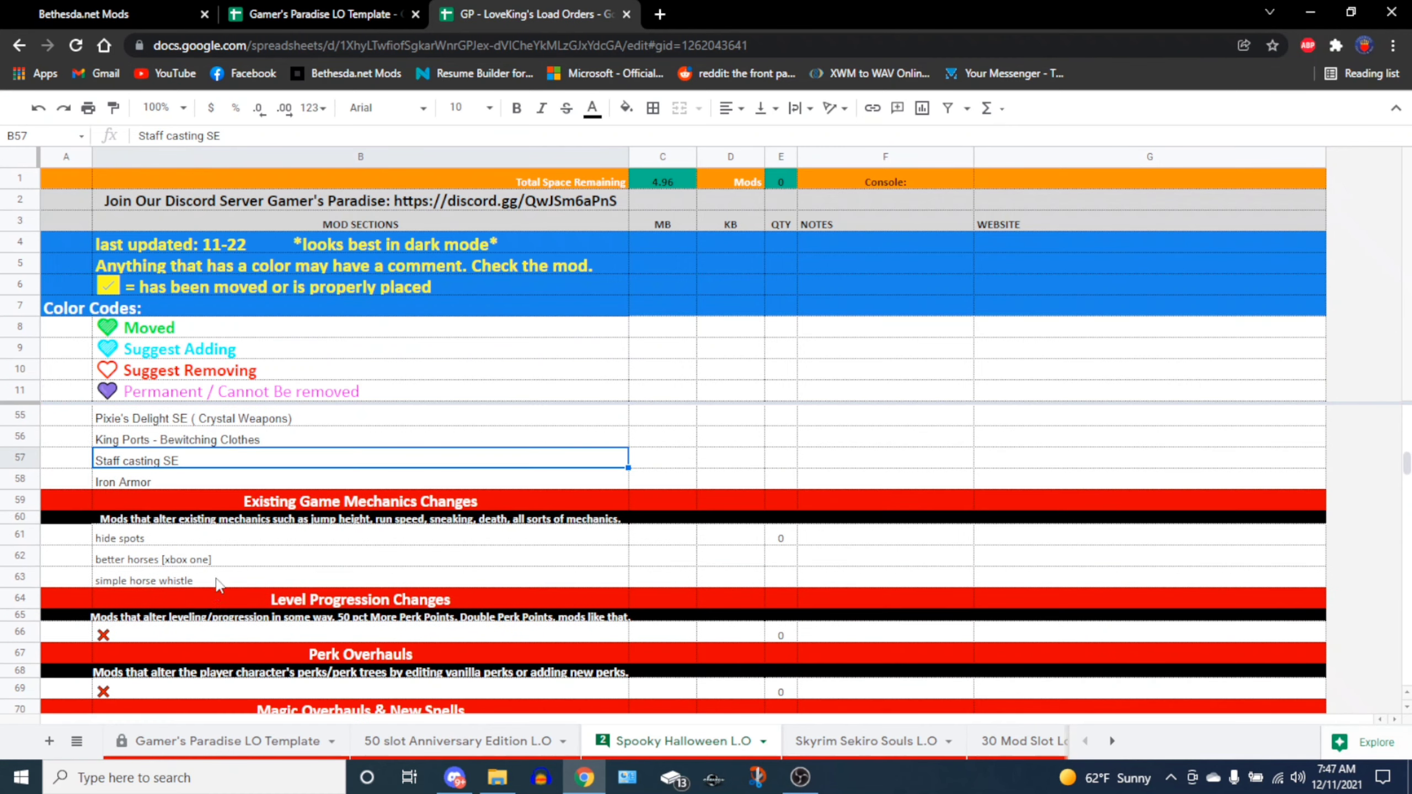
{"action": "left_click", "coordinate": [390, 494]}
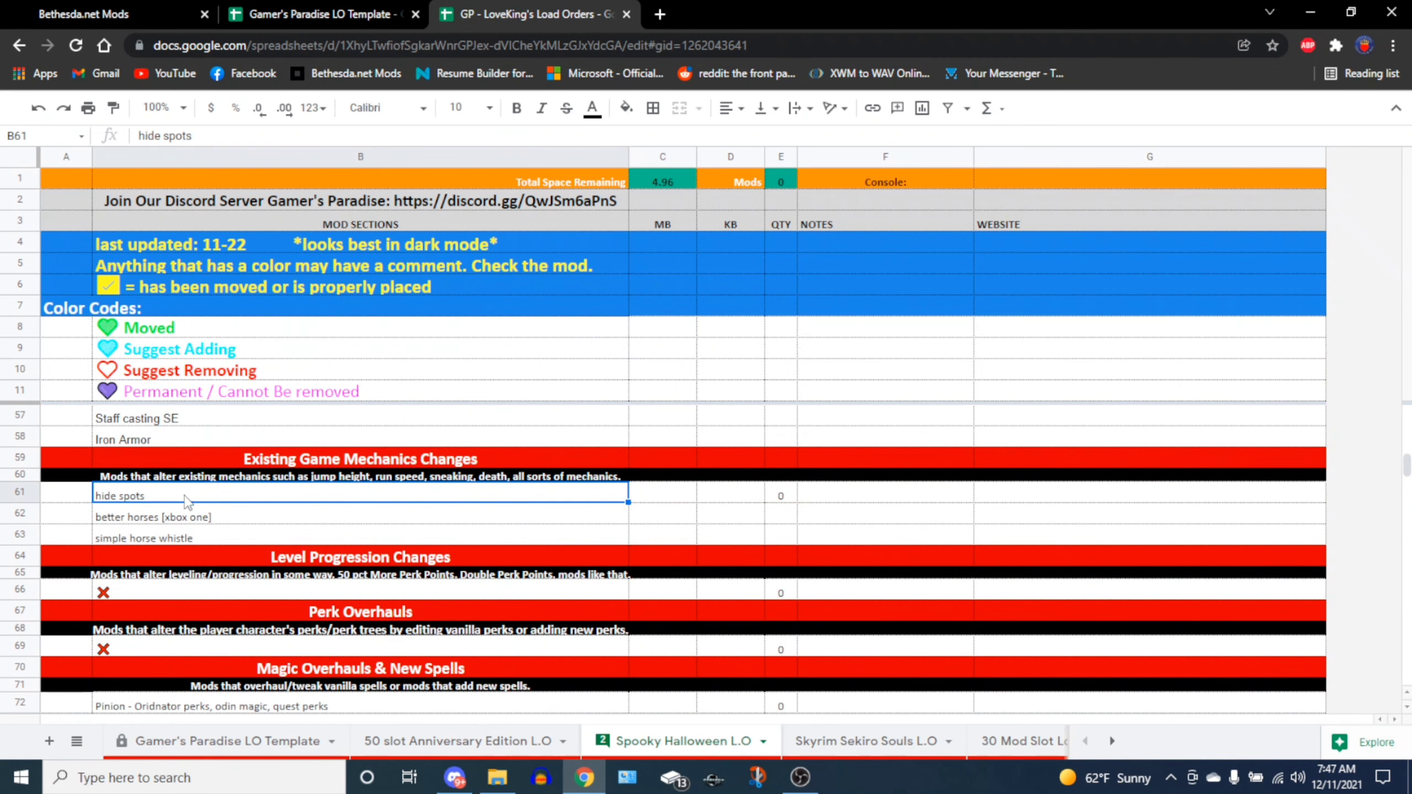
{"action": "left_click", "coordinate": [167, 520]}
{"action": "left_click", "coordinate": [175, 538]}
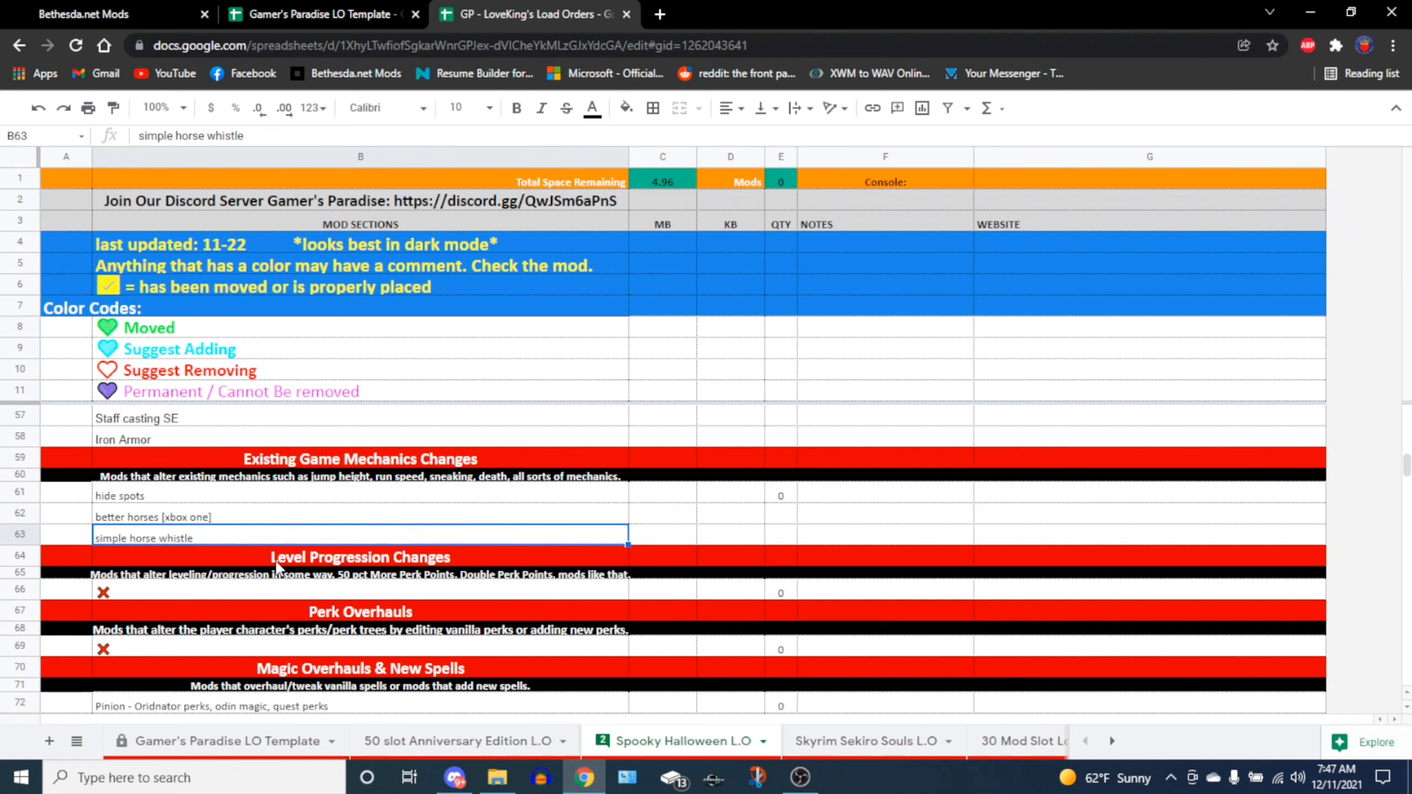
{"action": "scroll", "coordinate": [328, 576], "scroll_direction": "down", "scroll_amount": 2}
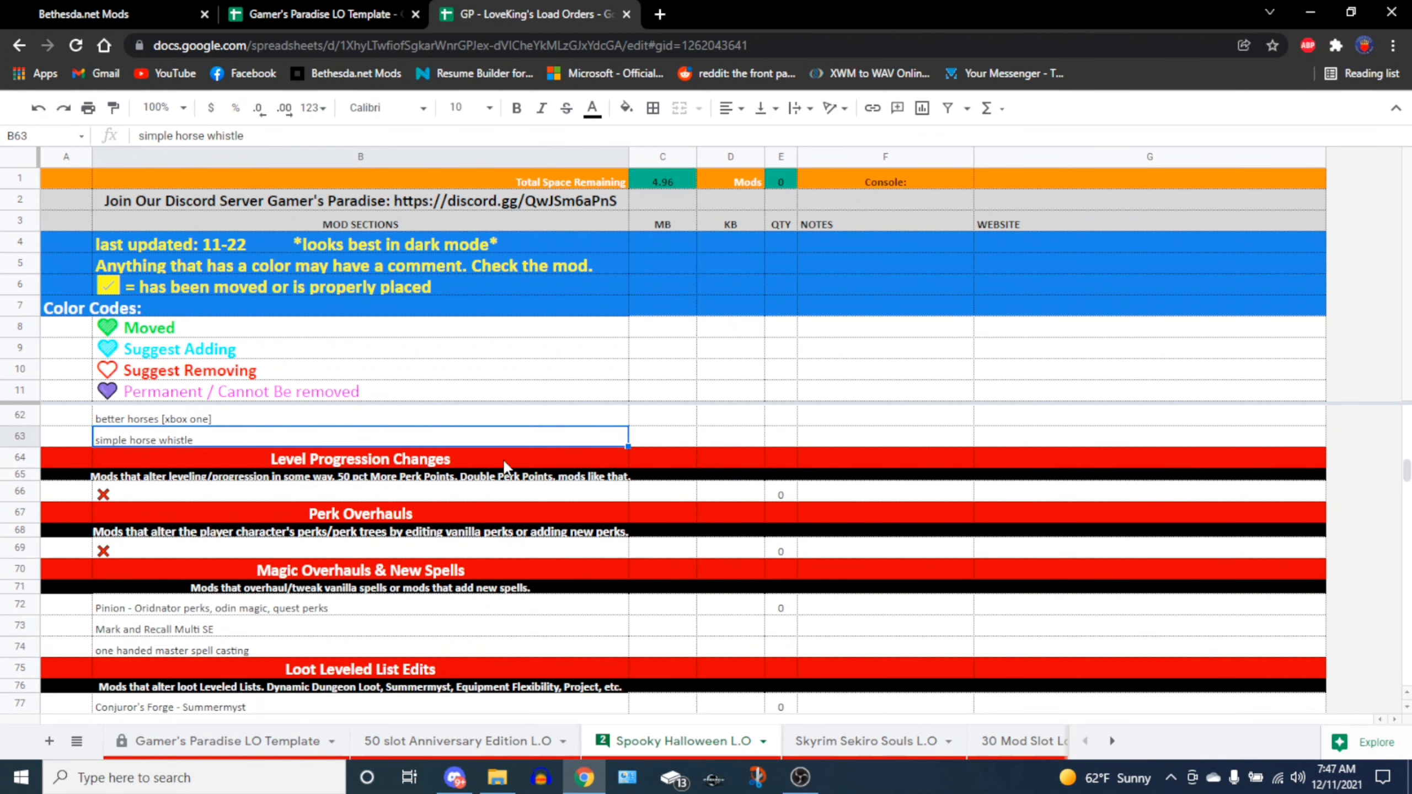
{"action": "left_click", "coordinate": [274, 497]}
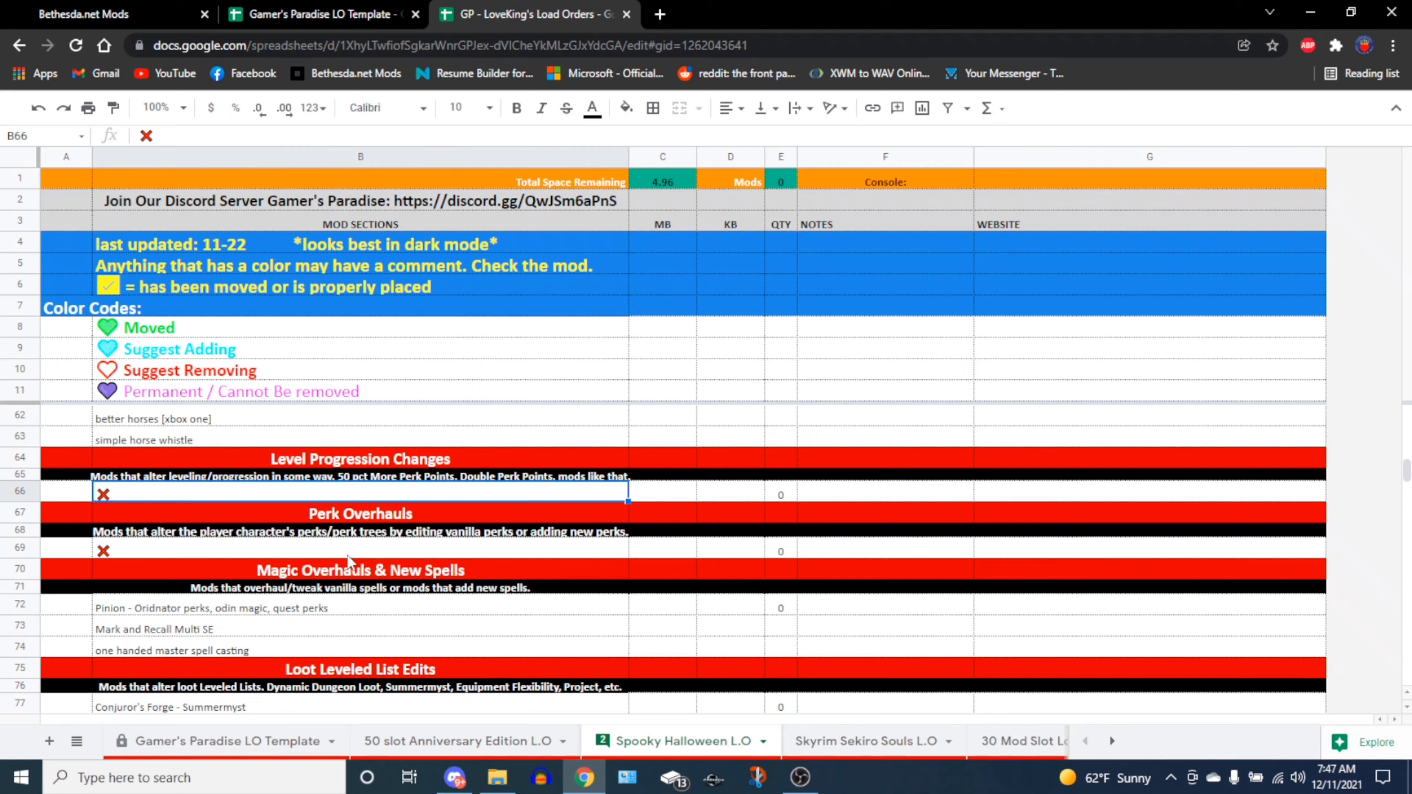
{"action": "left_click", "coordinate": [321, 550]}
{"action": "scroll", "coordinate": [534, 577], "scroll_direction": "down", "scroll_amount": 1}
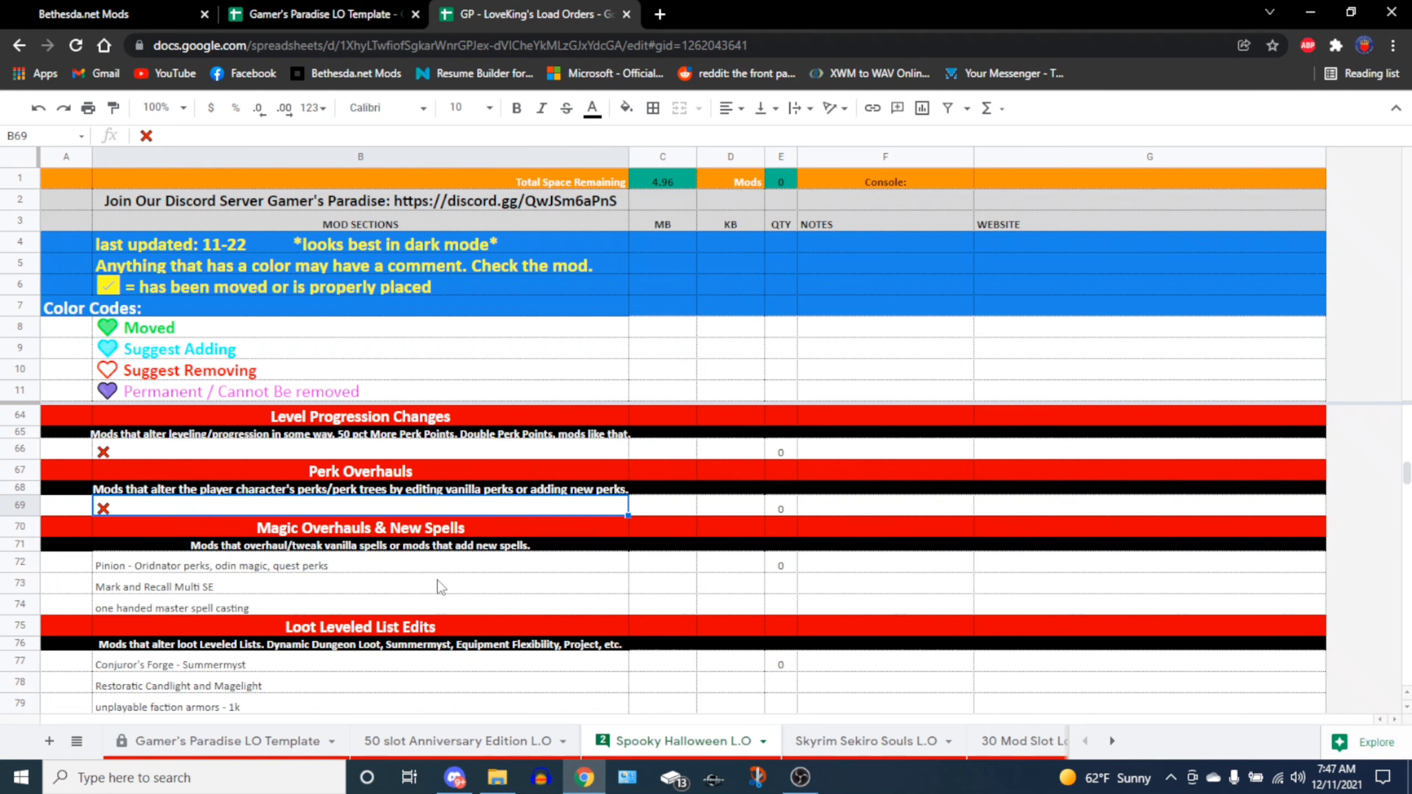
Review the example mods from Magic Overhauls & New Spells through the leveled list edits to Item Attributes & Effects Changes.
{"action": "scroll", "coordinate": [421, 583], "scroll_direction": "down", "scroll_amount": 1}
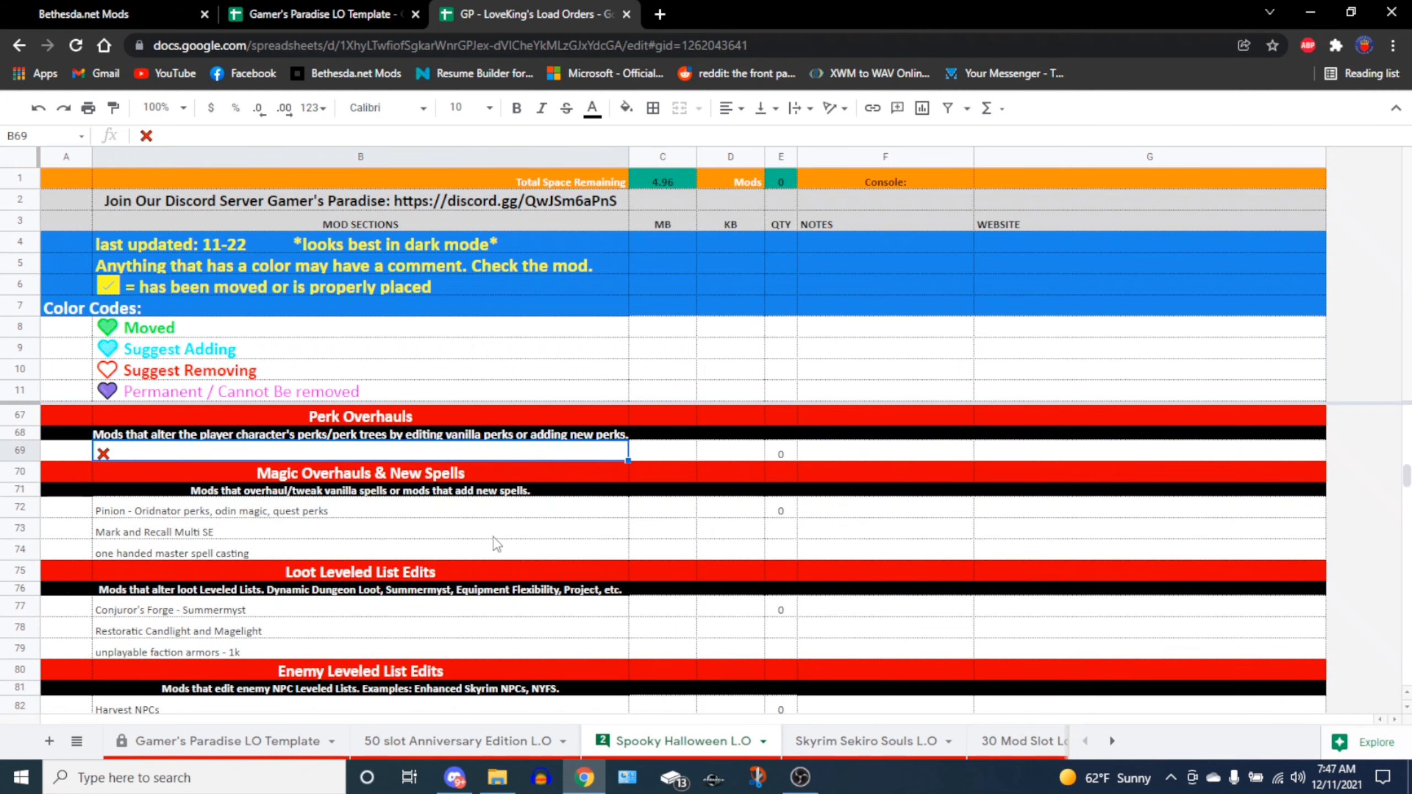
{"action": "scroll", "coordinate": [489, 537], "scroll_direction": "down", "scroll_amount": 1}
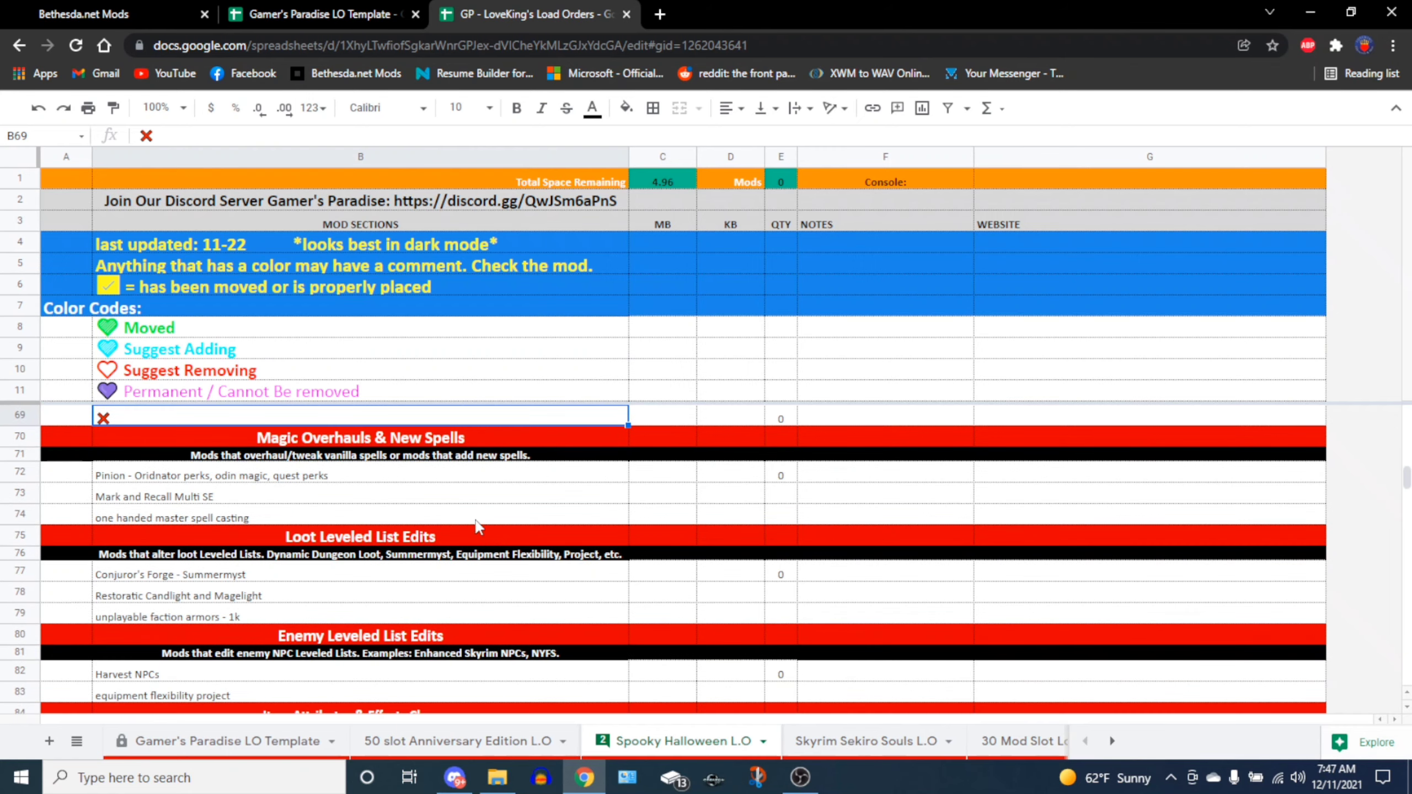
{"action": "scroll", "coordinate": [472, 526], "scroll_direction": "down", "scroll_amount": 1}
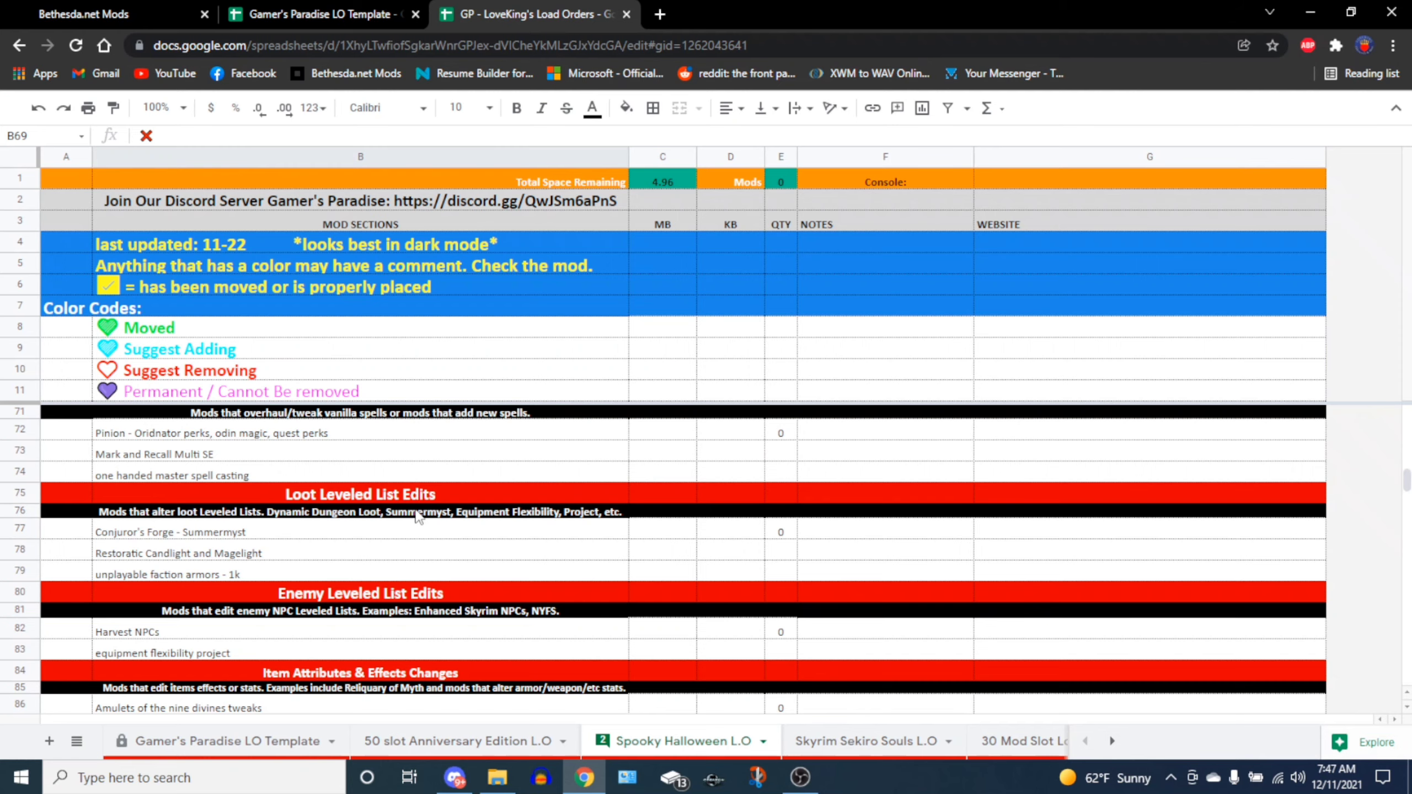
{"action": "scroll", "coordinate": [378, 573], "scroll_direction": "down", "scroll_amount": 1}
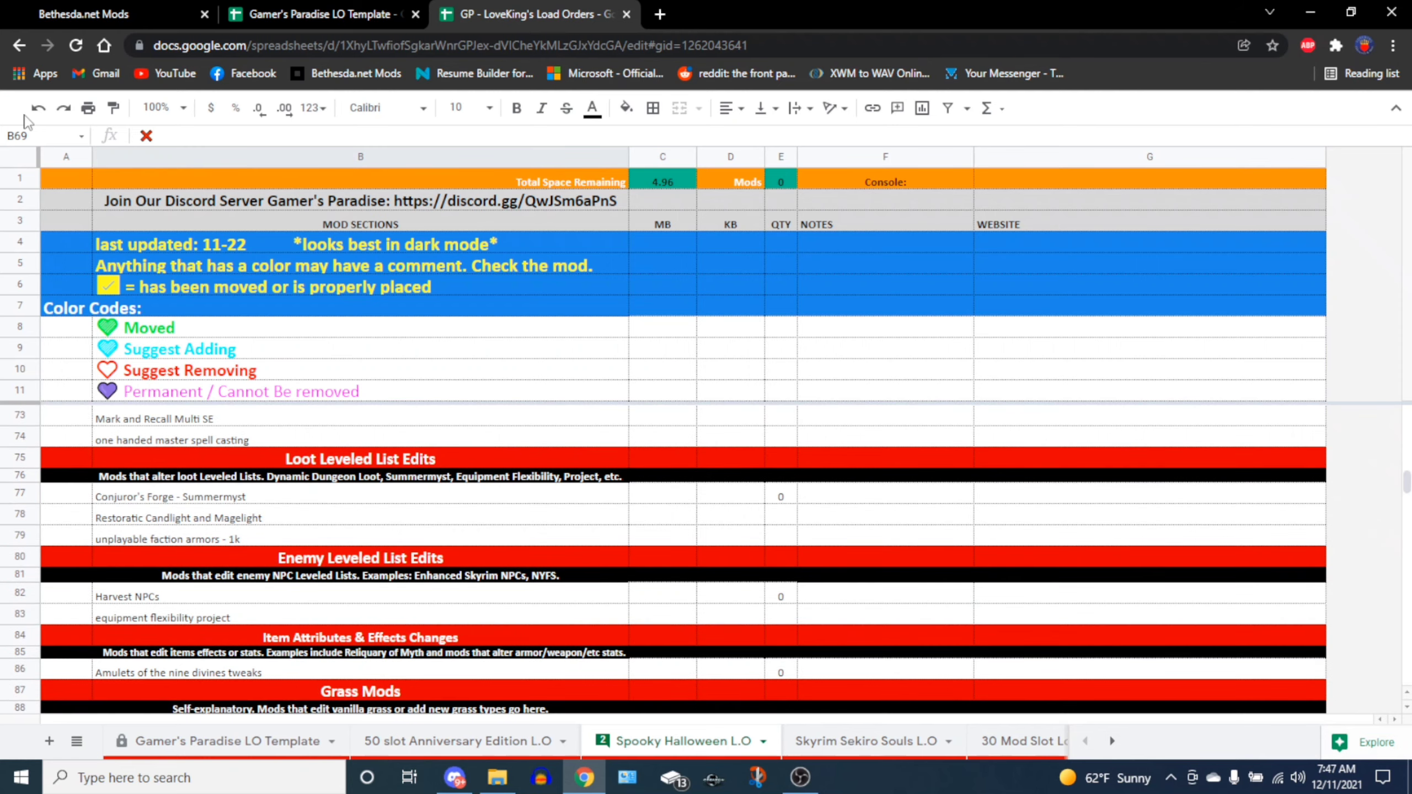
Switch to the Bethesda.net mod search results, clear the search text and open the Amulets Of The Nine Divines Tweaks For XB1 page.
{"action": "left_click", "coordinate": [75, 11]}
{"action": "scroll", "coordinate": [447, 403], "scroll_direction": "up", "scroll_amount": 8}
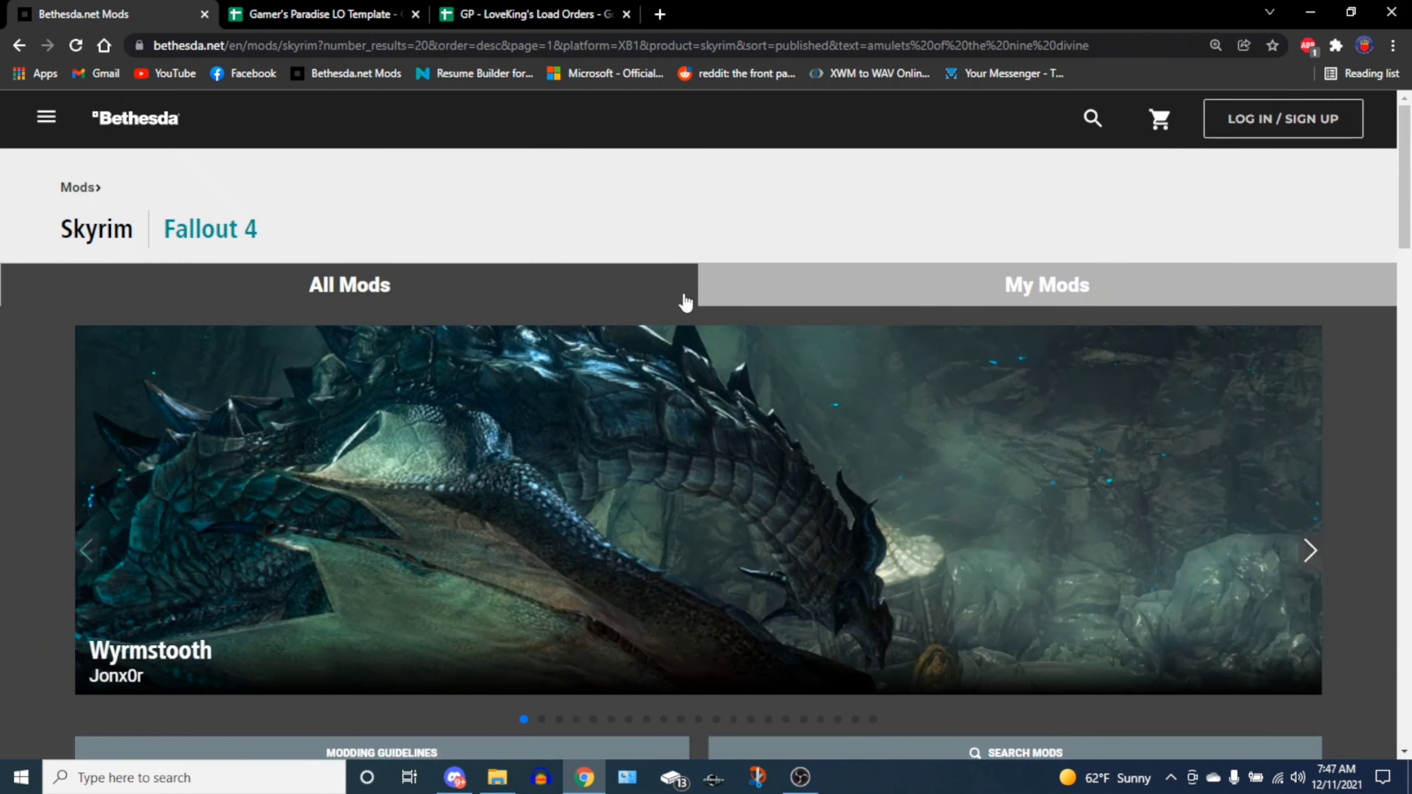
{"action": "scroll", "coordinate": [265, 564], "scroll_direction": "down", "scroll_amount": 2}
{"action": "scroll", "coordinate": [265, 564], "scroll_direction": "down", "scroll_amount": 6}
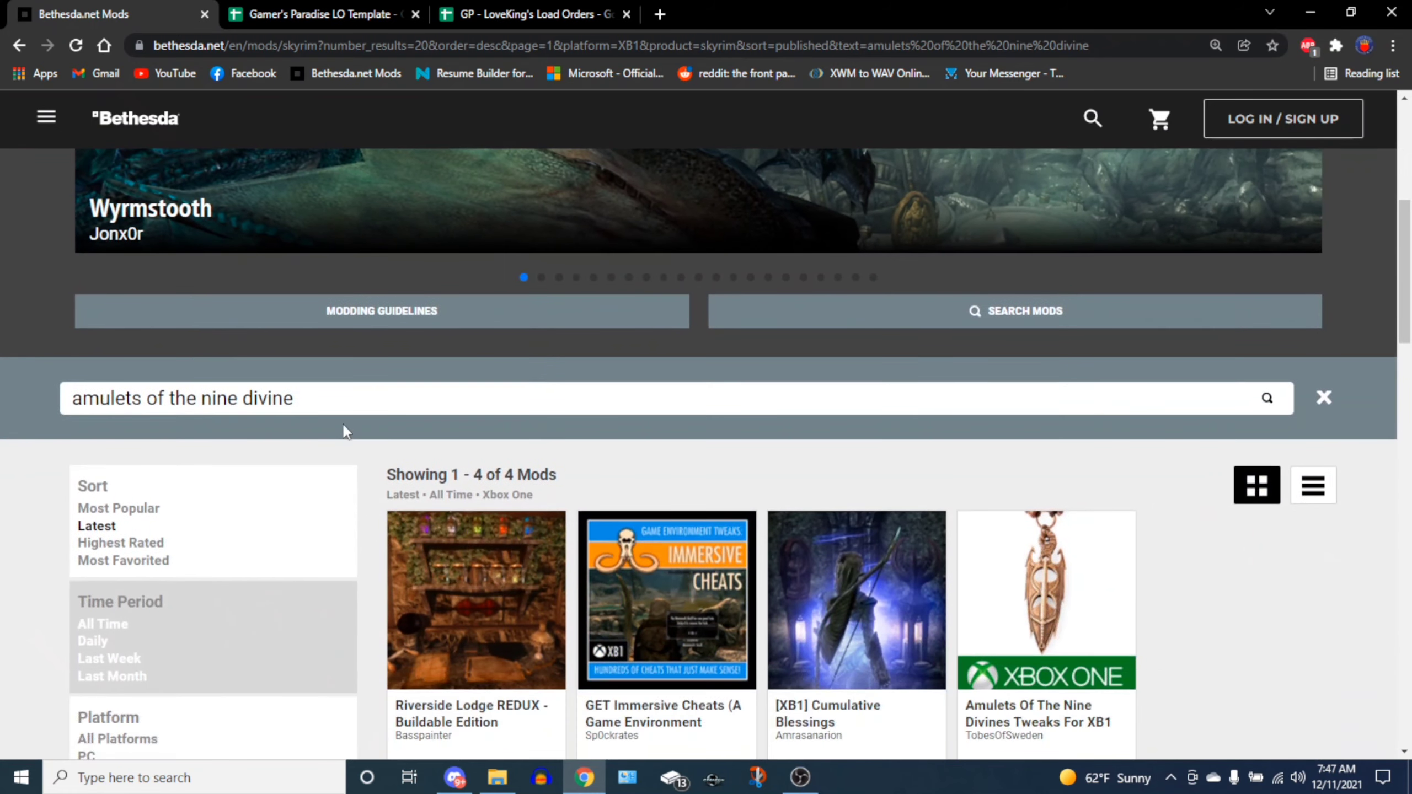
{"action": "left_click_drag", "start_coordinate": [346, 412], "coordinate": [5, 350]}
{"action": "key", "text": "BackSpace"}
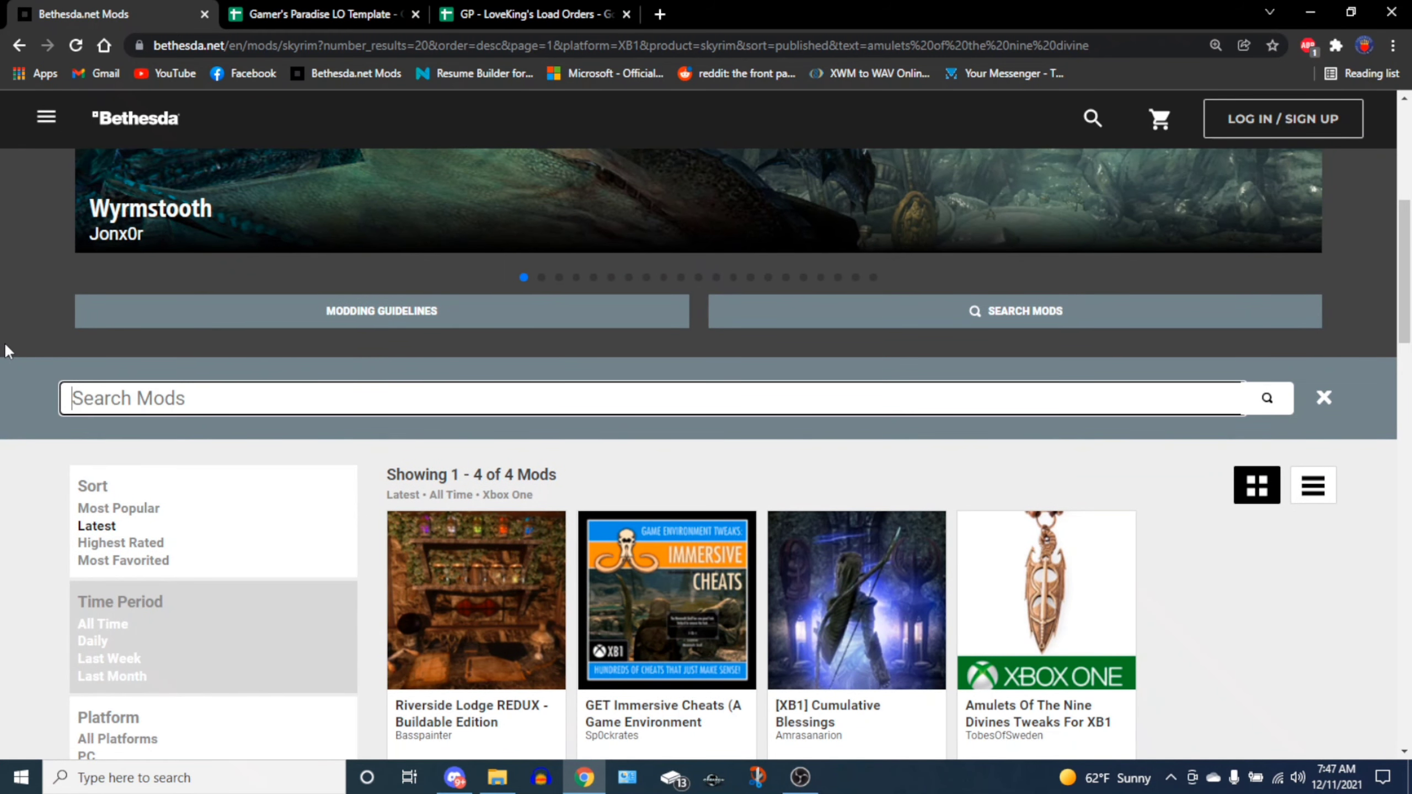
{"action": "scroll", "coordinate": [616, 515], "scroll_direction": "down", "scroll_amount": 3}
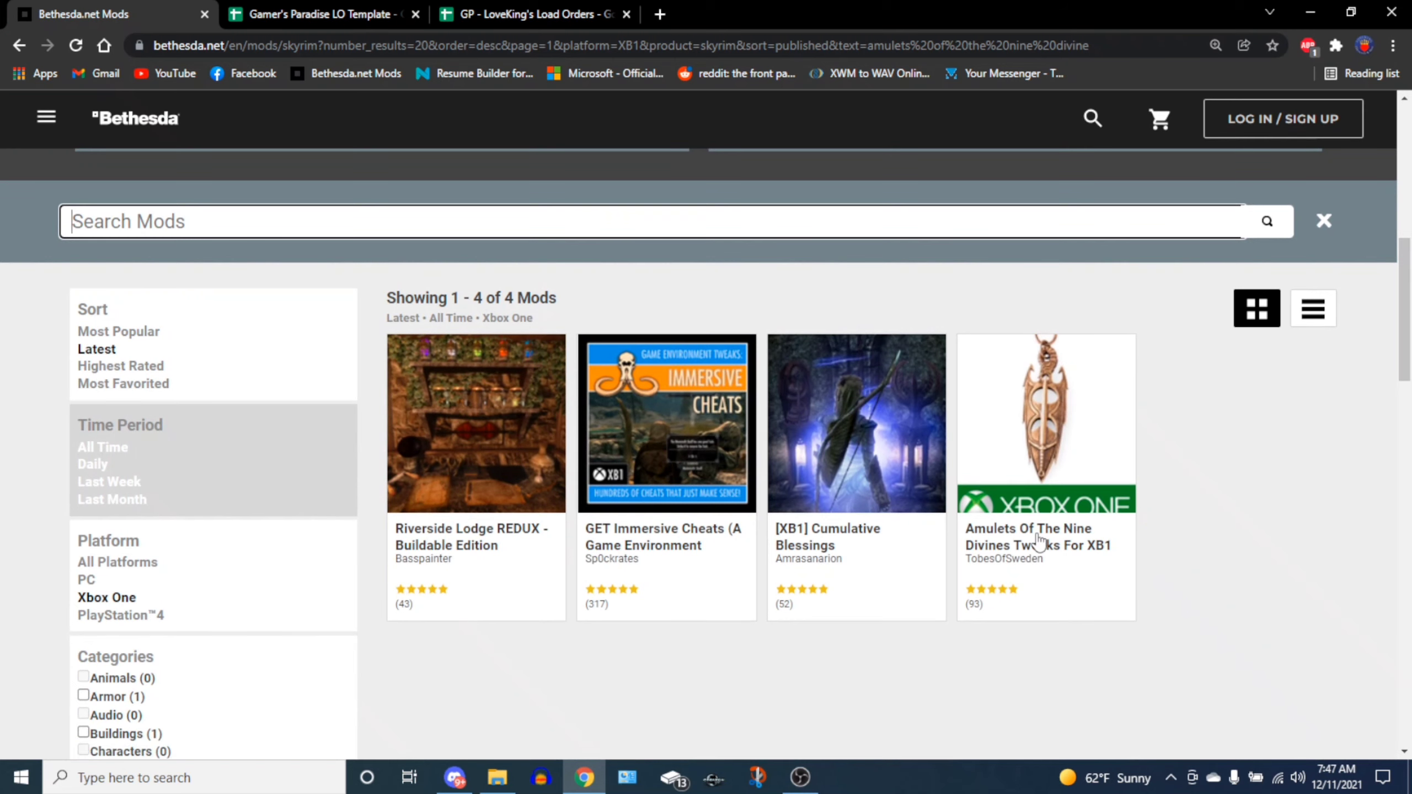
{"action": "left_click", "coordinate": [1023, 559]}
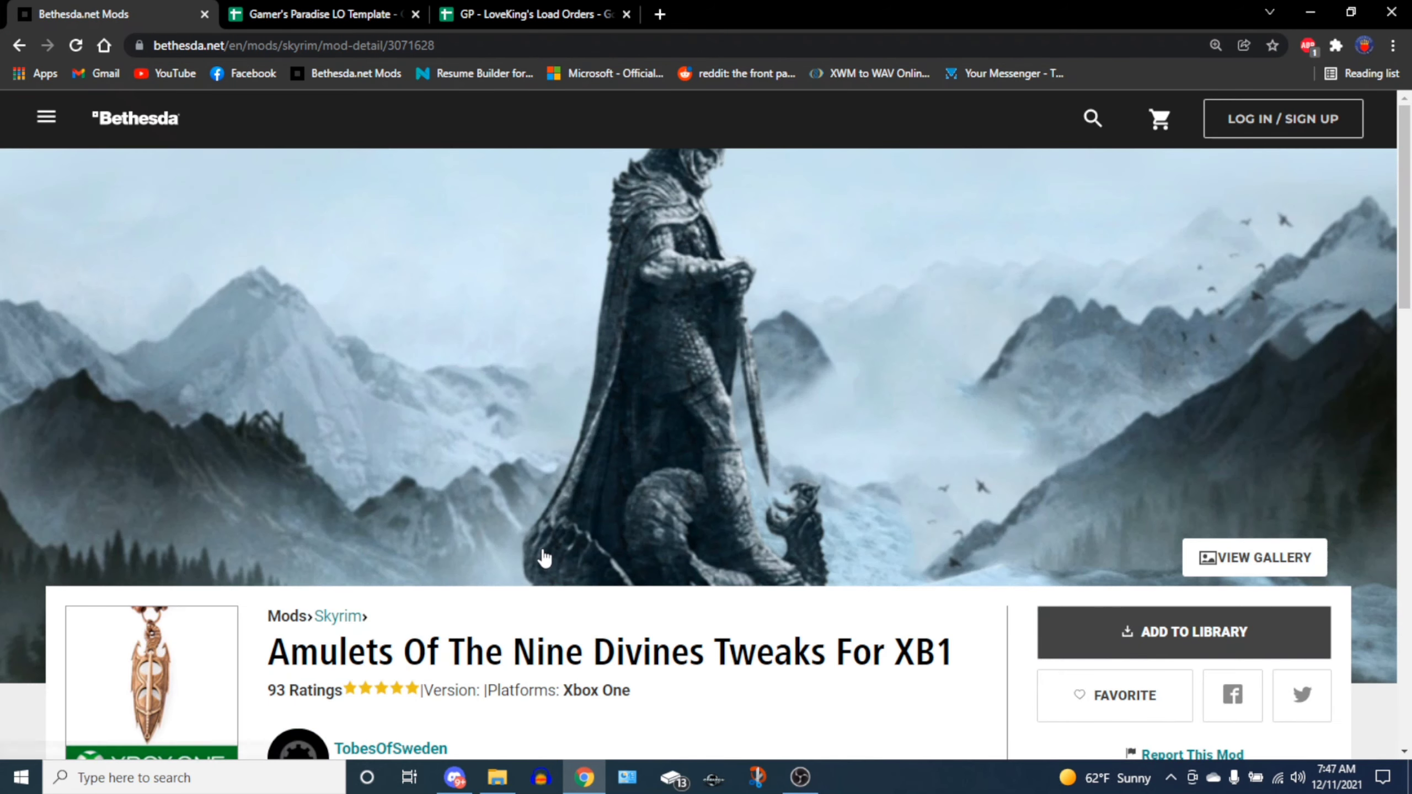
Expand the mod's full description and highlight the Amulet of Akatosh paragraph to examine its effects and free perk.
{"action": "scroll", "coordinate": [559, 546], "scroll_direction": "down", "scroll_amount": 5}
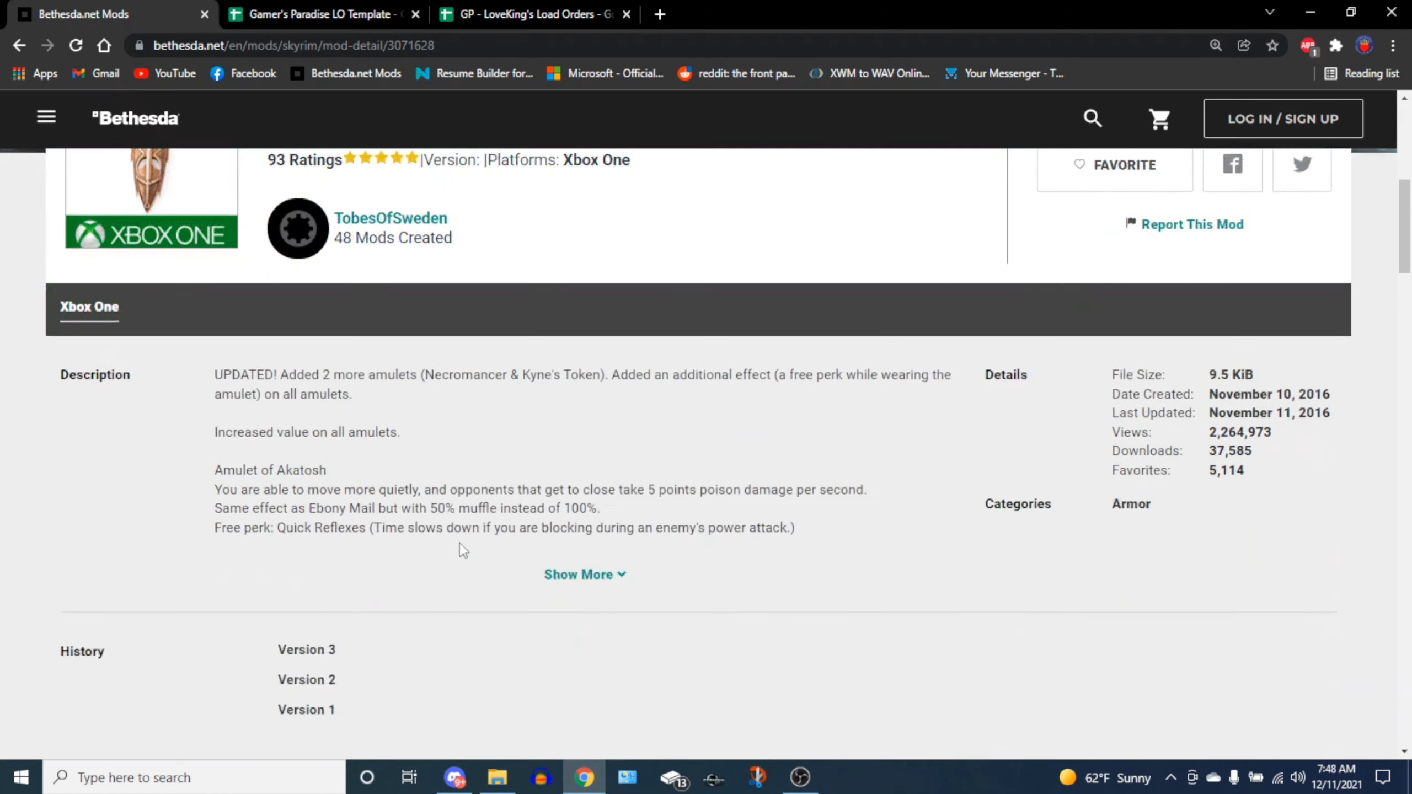
{"action": "left_click", "coordinate": [558, 576]}
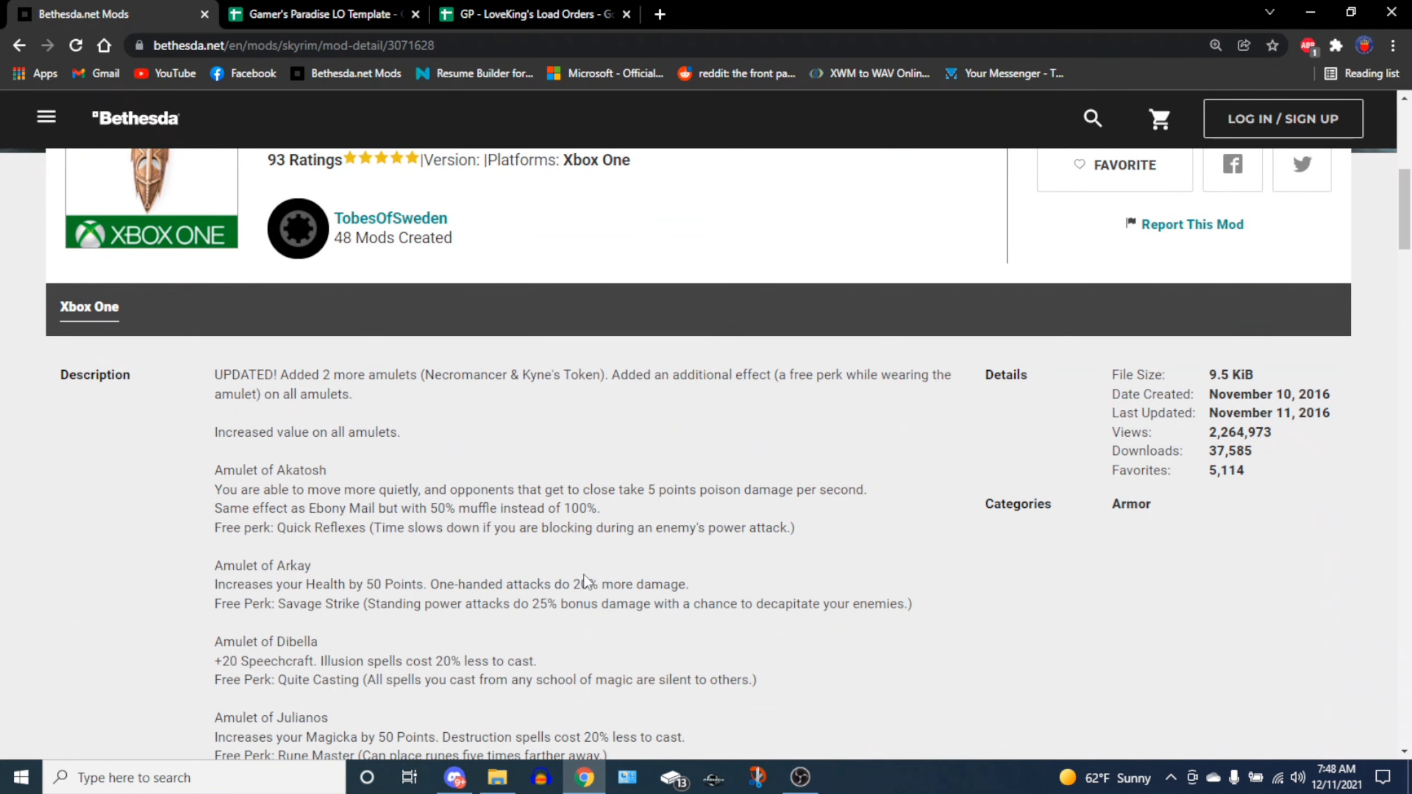
{"action": "scroll", "coordinate": [528, 545], "scroll_direction": "down", "scroll_amount": 1}
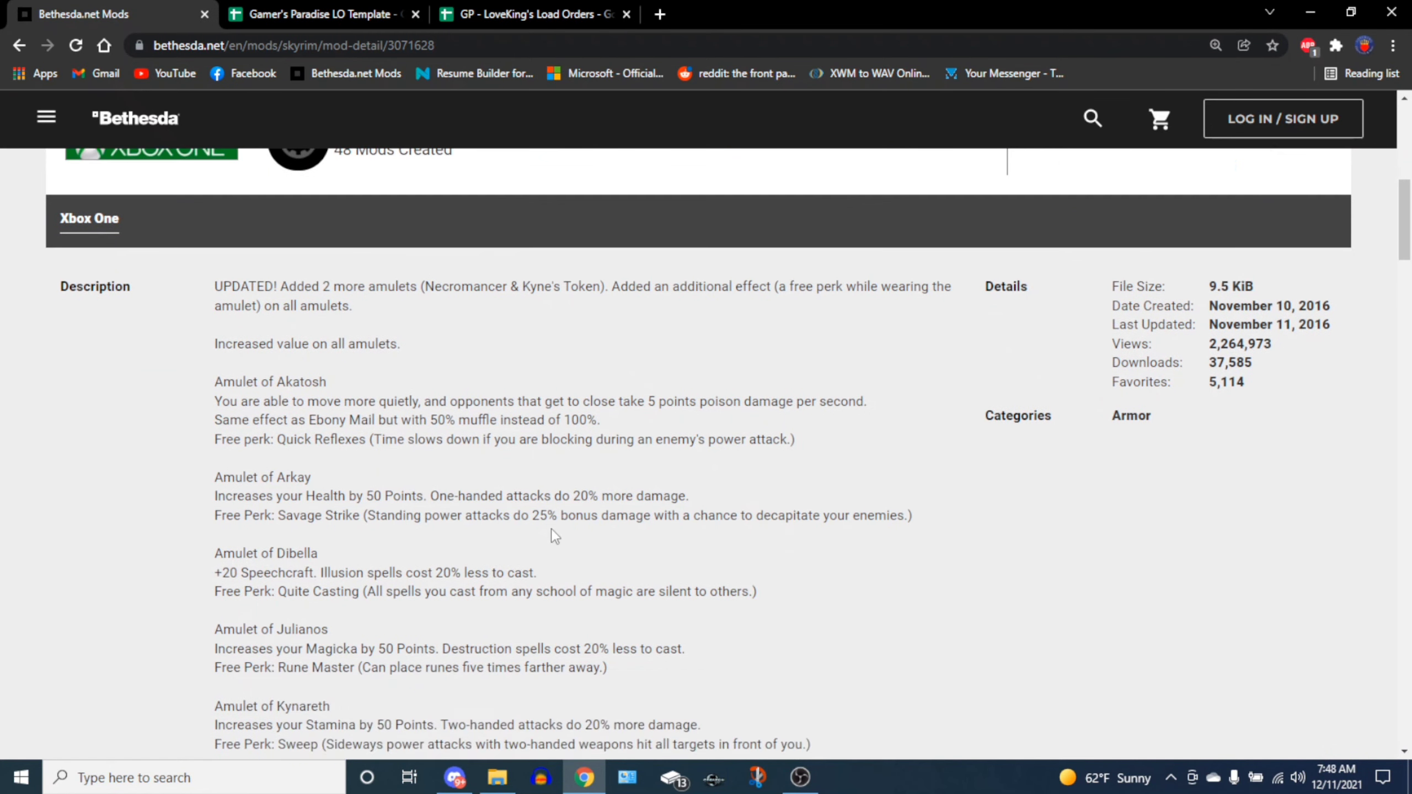
{"action": "scroll", "coordinate": [559, 512], "scroll_direction": "down", "scroll_amount": 1}
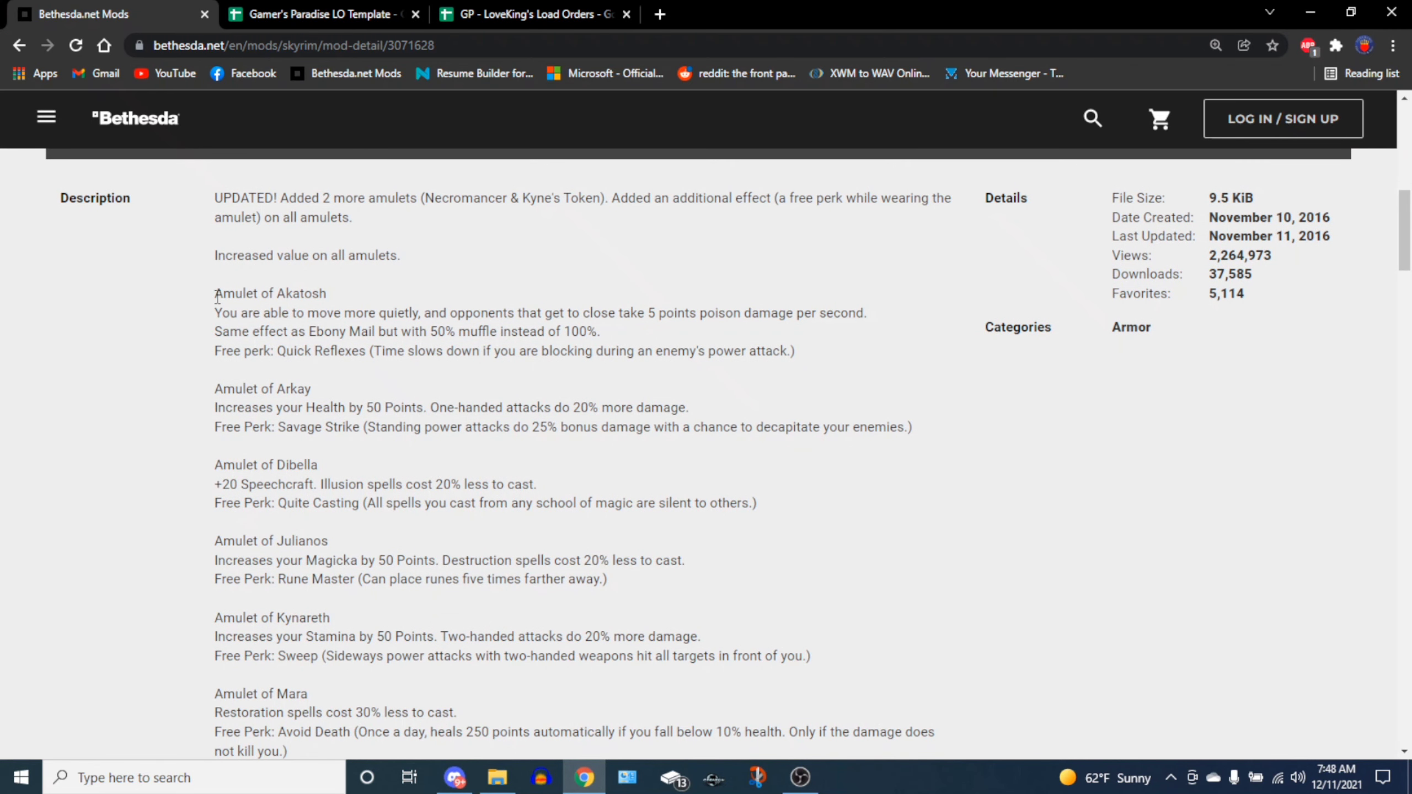
{"action": "left_click_drag", "start_coordinate": [215, 293], "coordinate": [826, 353]}
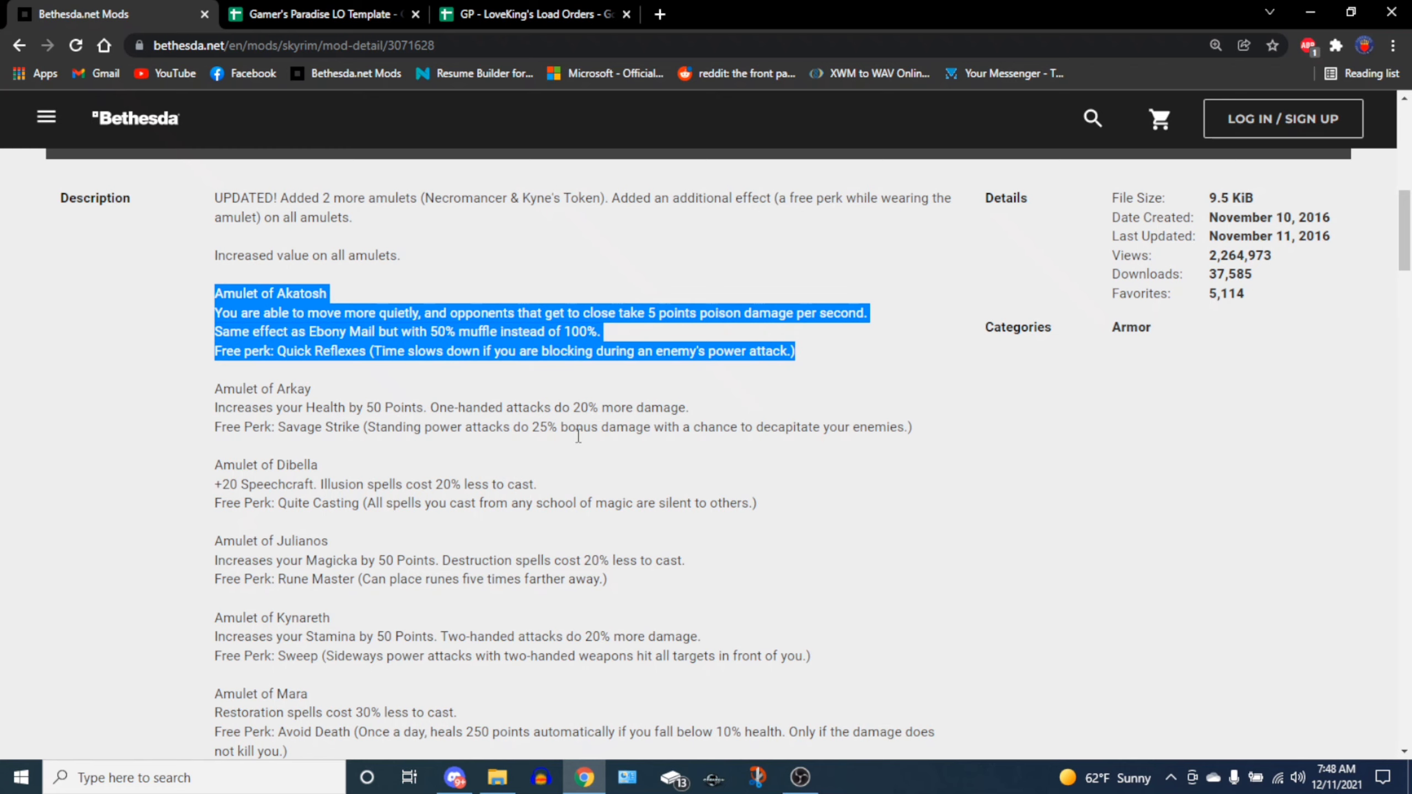
{"action": "scroll", "coordinate": [166, 295], "scroll_direction": "up", "scroll_amount": 5}
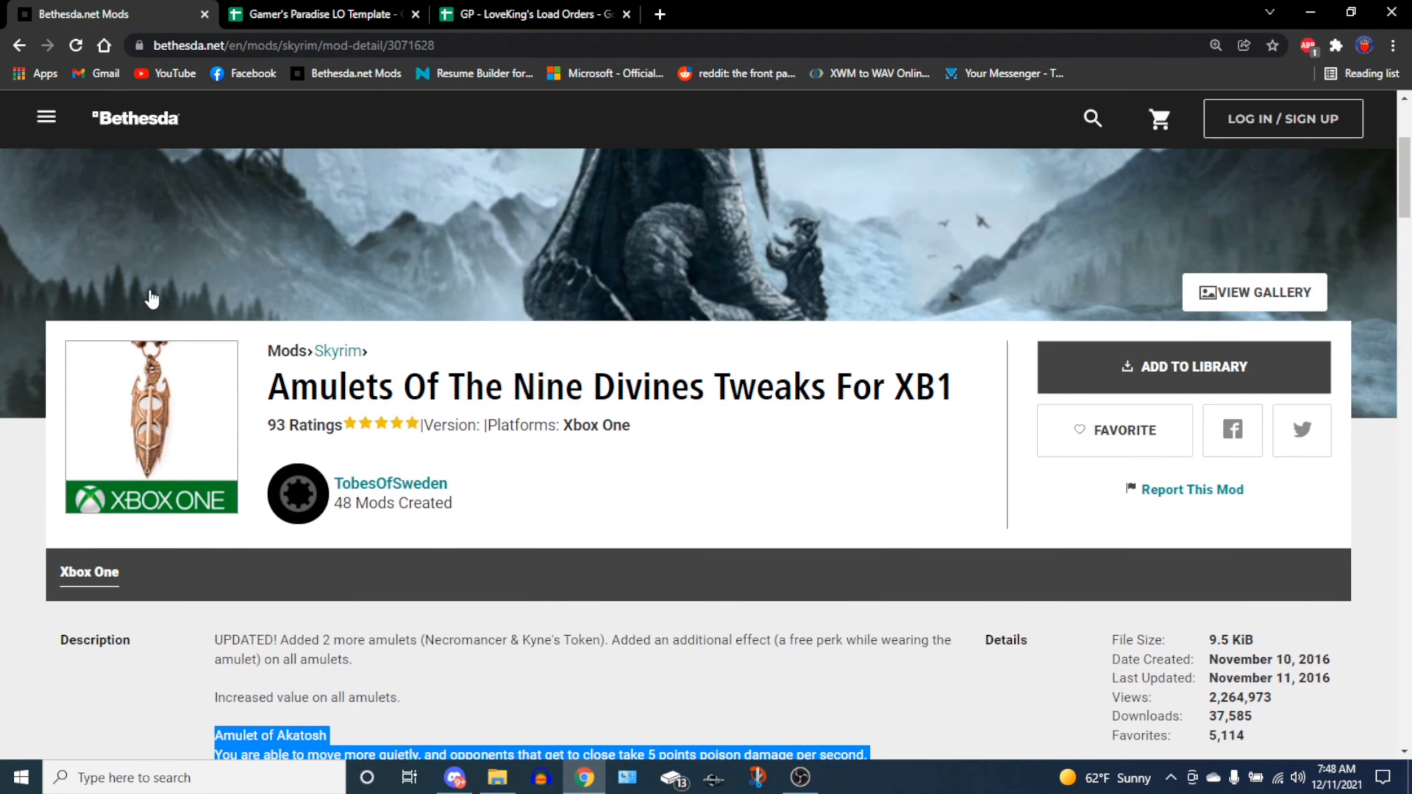
{"action": "scroll", "coordinate": [370, 397], "scroll_direction": "down", "scroll_amount": 3}
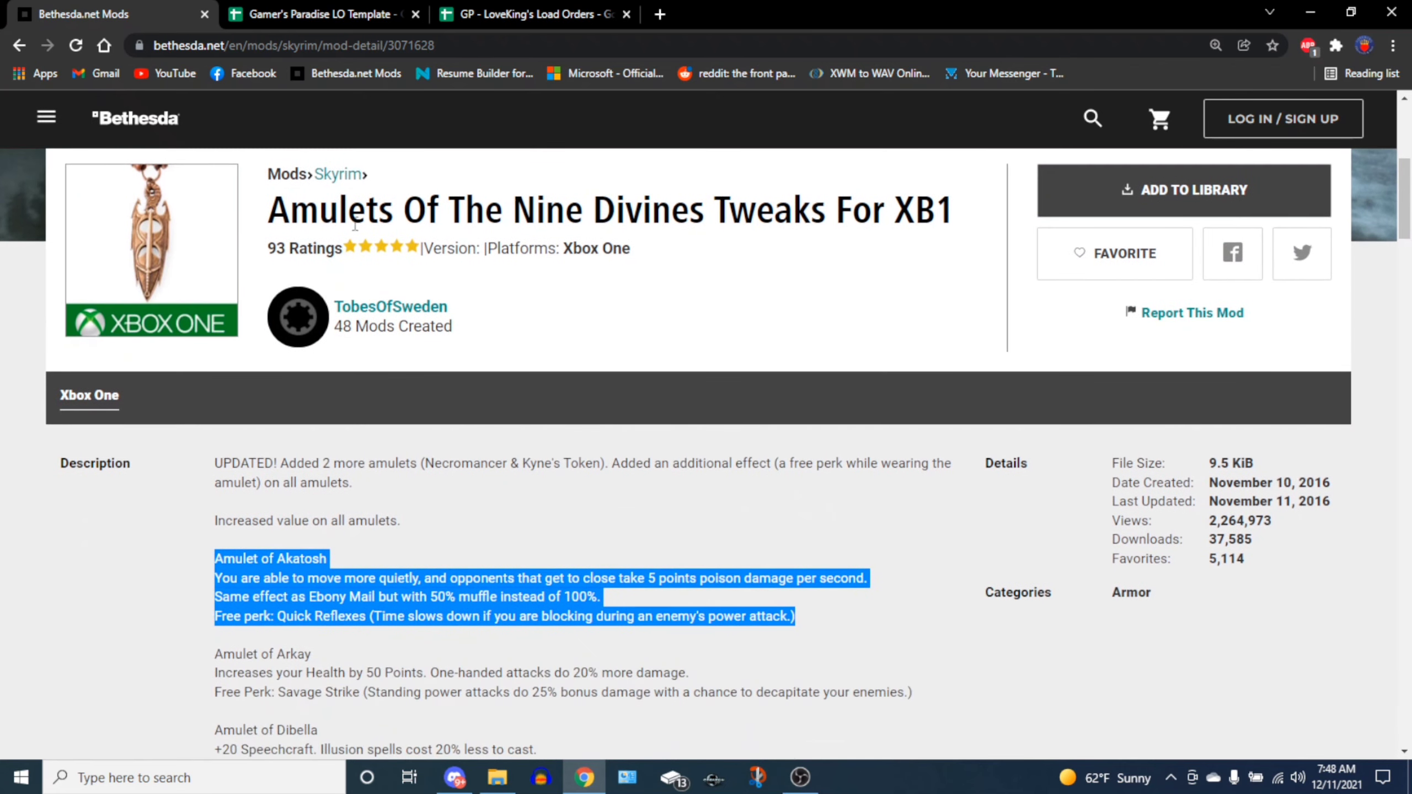
{"action": "scroll", "coordinate": [744, 234], "scroll_direction": "down", "scroll_amount": 3}
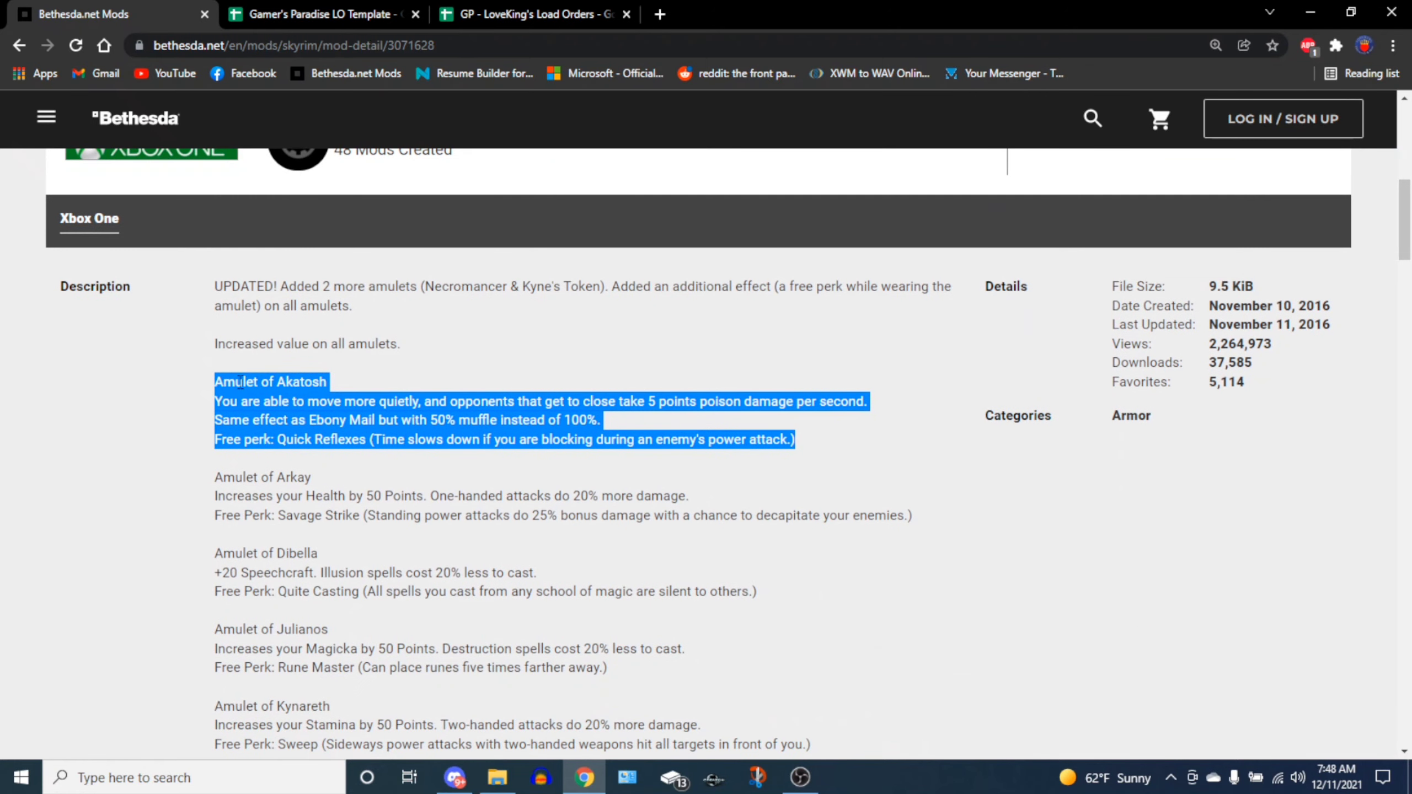
{"action": "left_click", "coordinate": [348, 382]}
Return to the Gamer's Paradise LO Template and find the Item Attributes & Effects Changes section that suits this mod.
{"action": "left_click", "coordinate": [322, 14]}
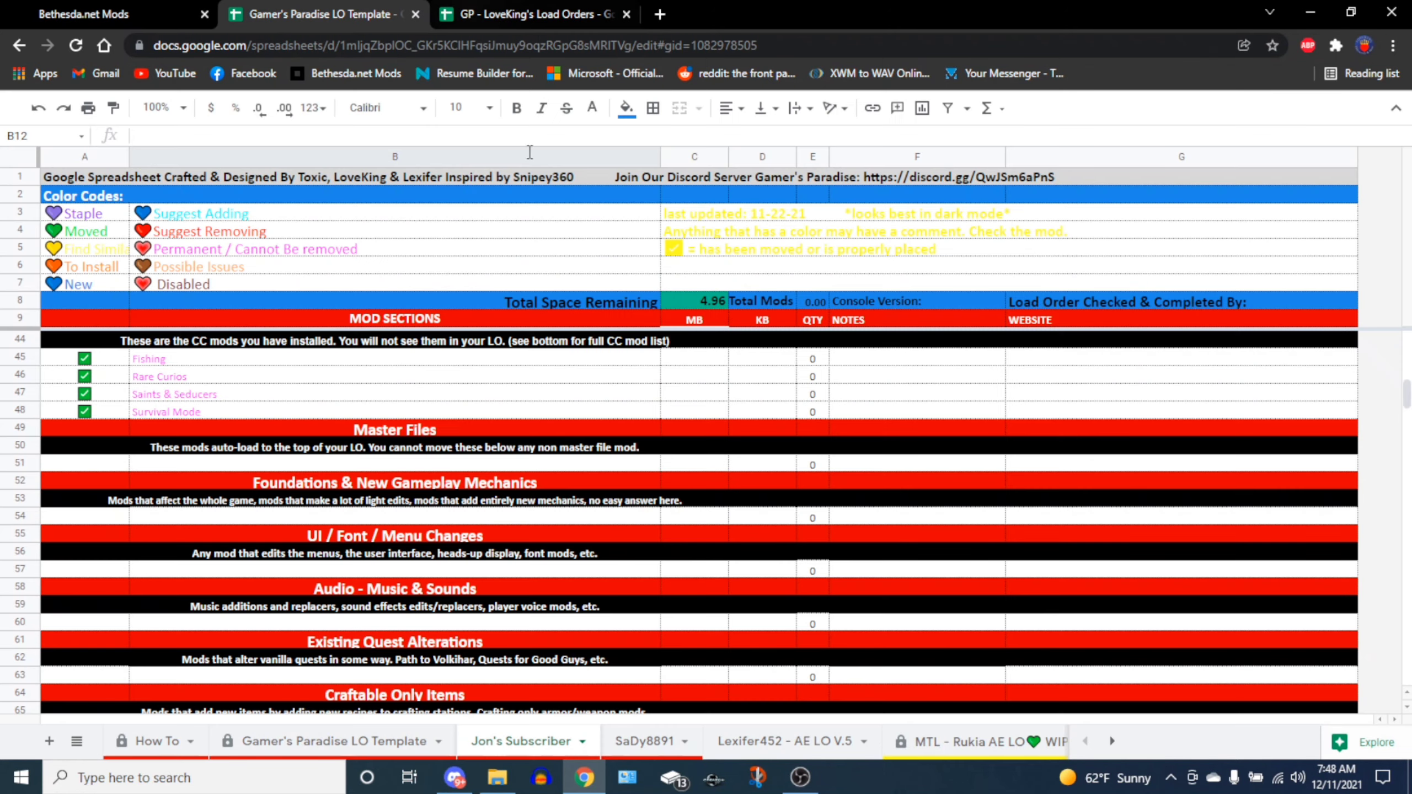
{"action": "scroll", "coordinate": [431, 611], "scroll_direction": "down", "scroll_amount": 3}
{"action": "scroll", "coordinate": [431, 614], "scroll_direction": "down", "scroll_amount": 1}
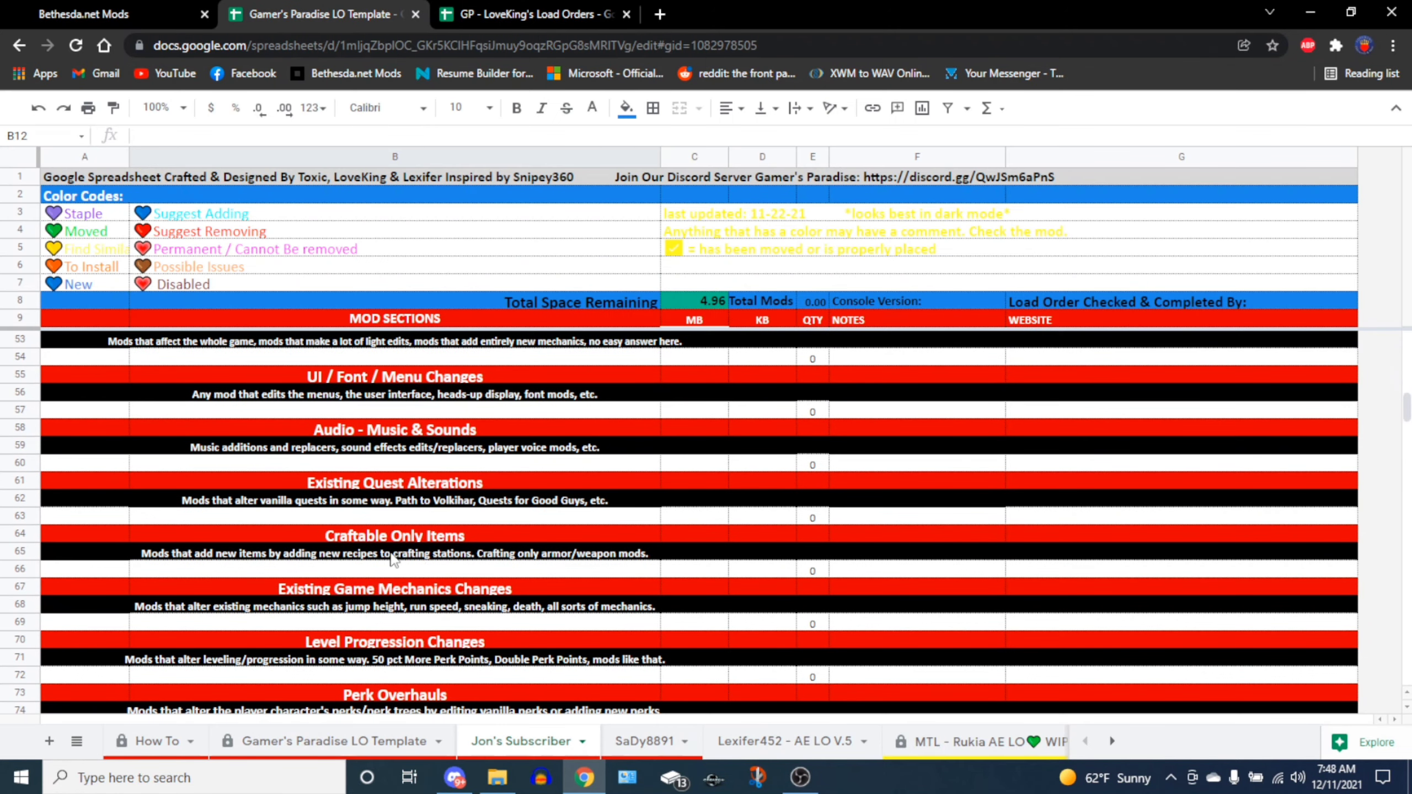
{"action": "scroll", "coordinate": [396, 563], "scroll_direction": "down", "scroll_amount": 5}
{"action": "scroll", "coordinate": [389, 627], "scroll_direction": "down", "scroll_amount": 4}
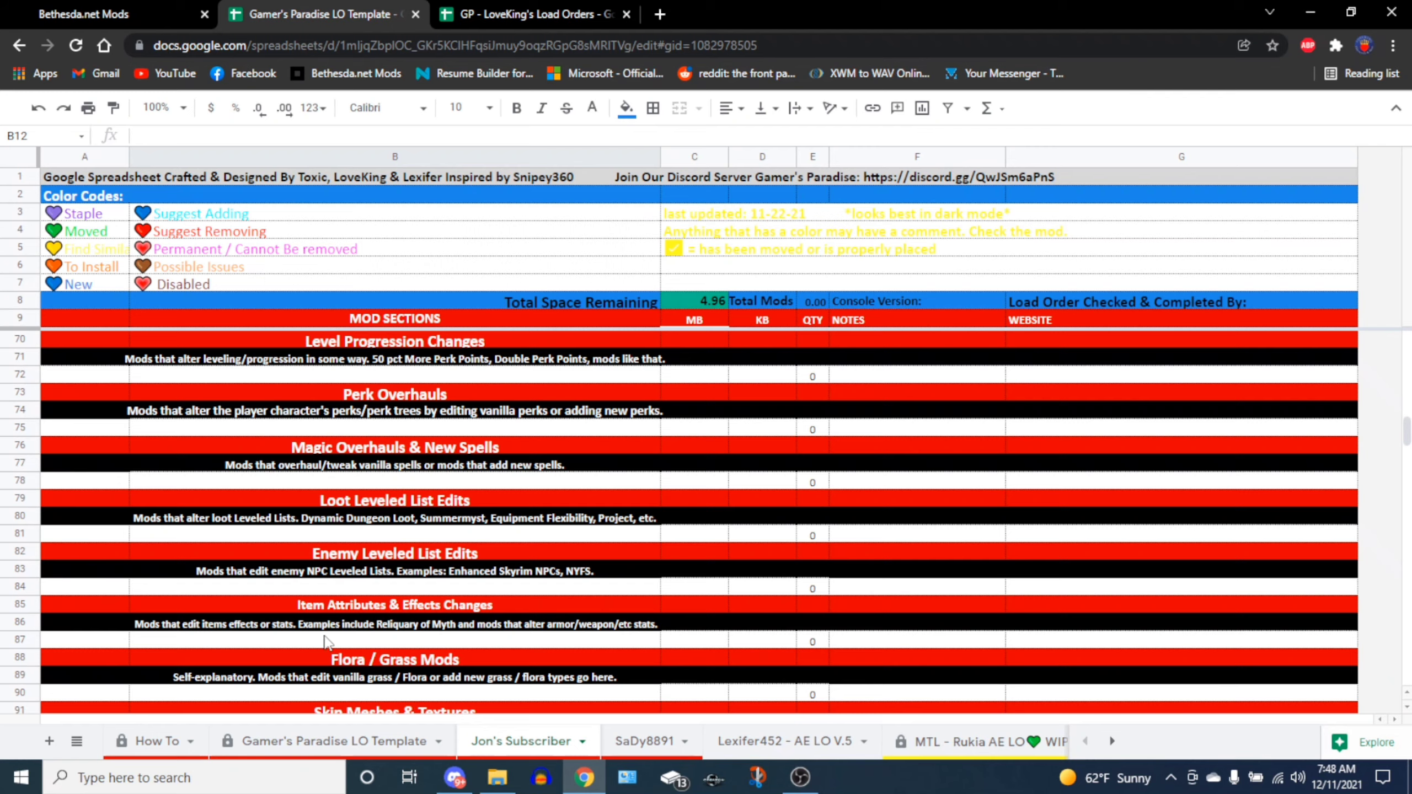
Go back to the amulet mod's page and read its whole description, through to the Necromancer Amulet entry.
{"action": "left_click", "coordinate": [130, 11]}
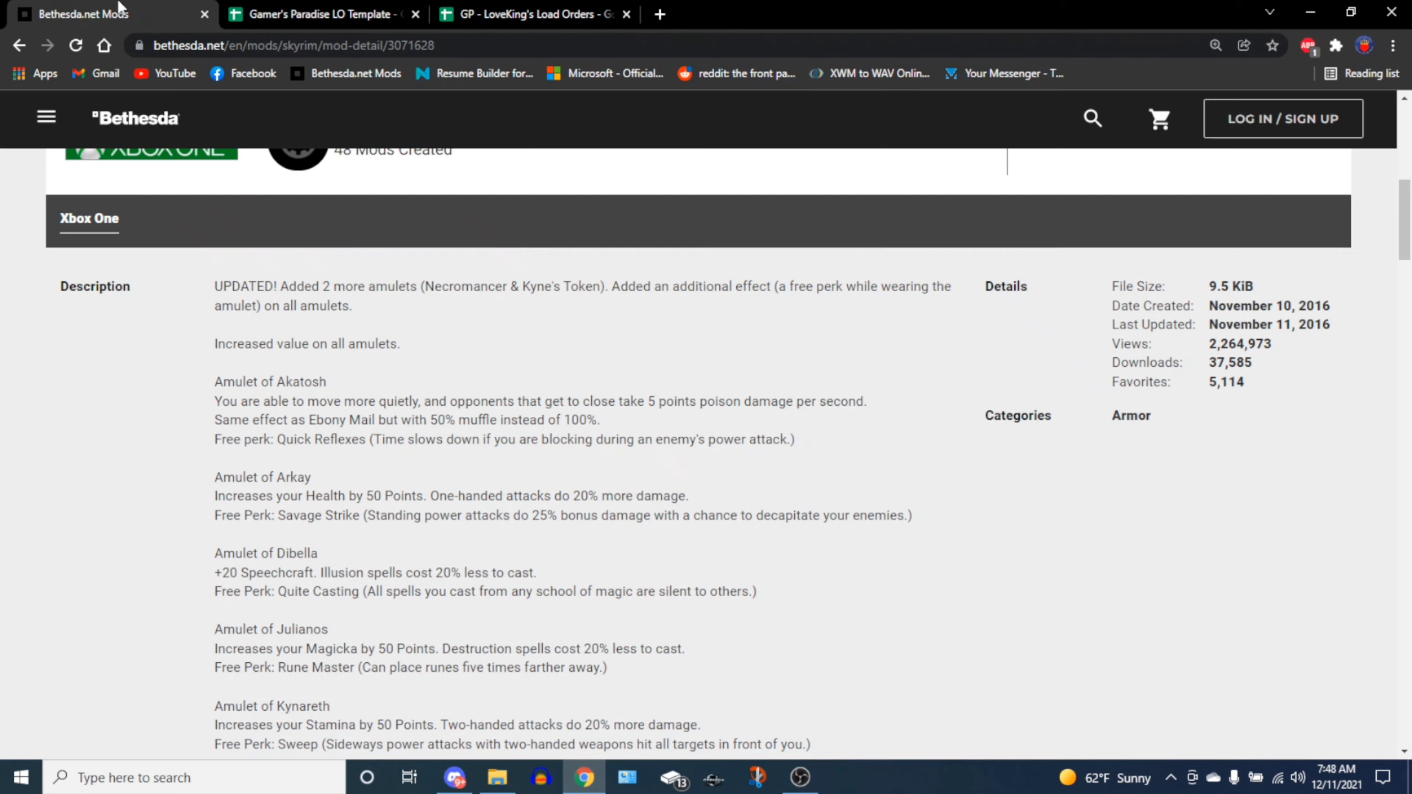
{"action": "scroll", "coordinate": [588, 483], "scroll_direction": "up", "scroll_amount": 8}
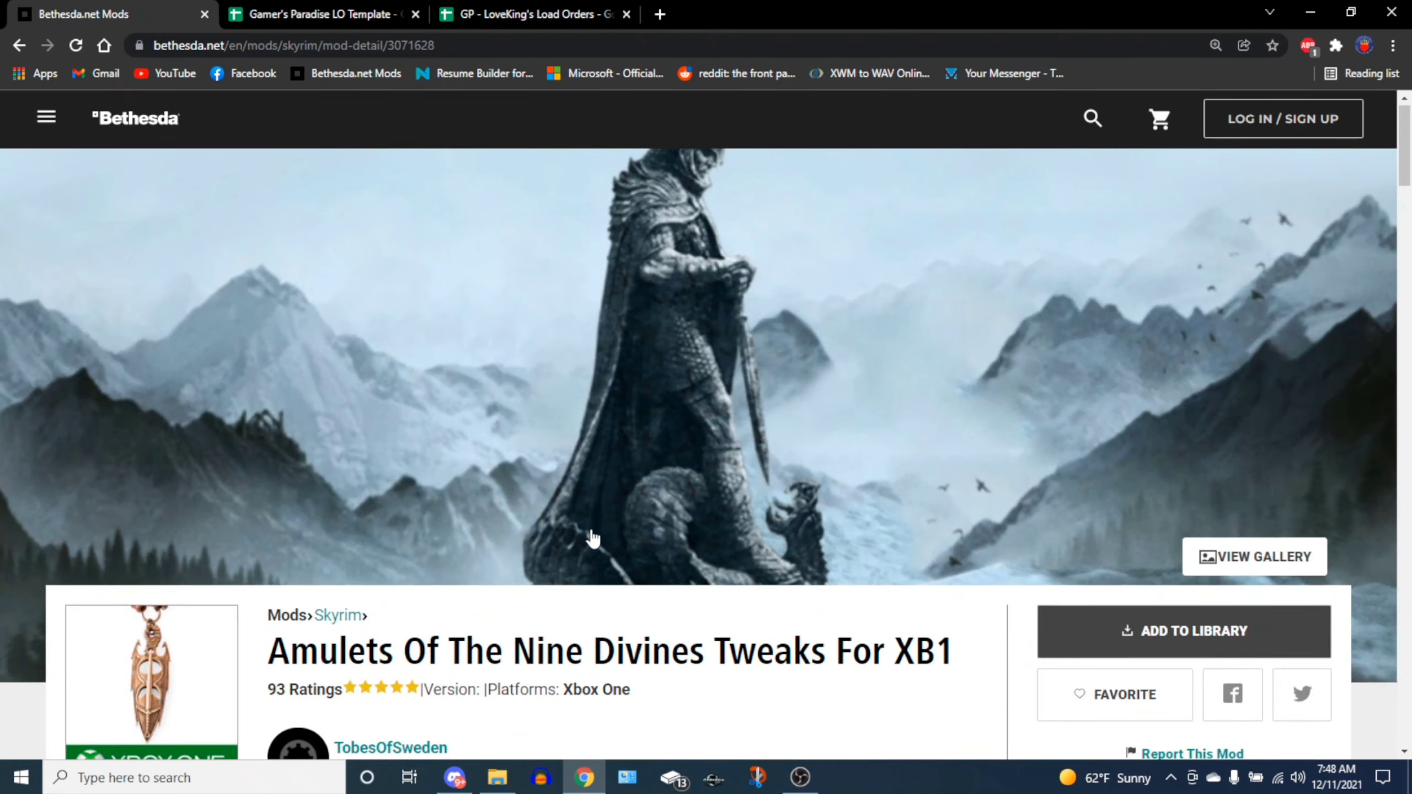
{"action": "scroll", "coordinate": [590, 501], "scroll_direction": "down", "scroll_amount": 4}
{"action": "scroll", "coordinate": [592, 531], "scroll_direction": "down", "scroll_amount": 7}
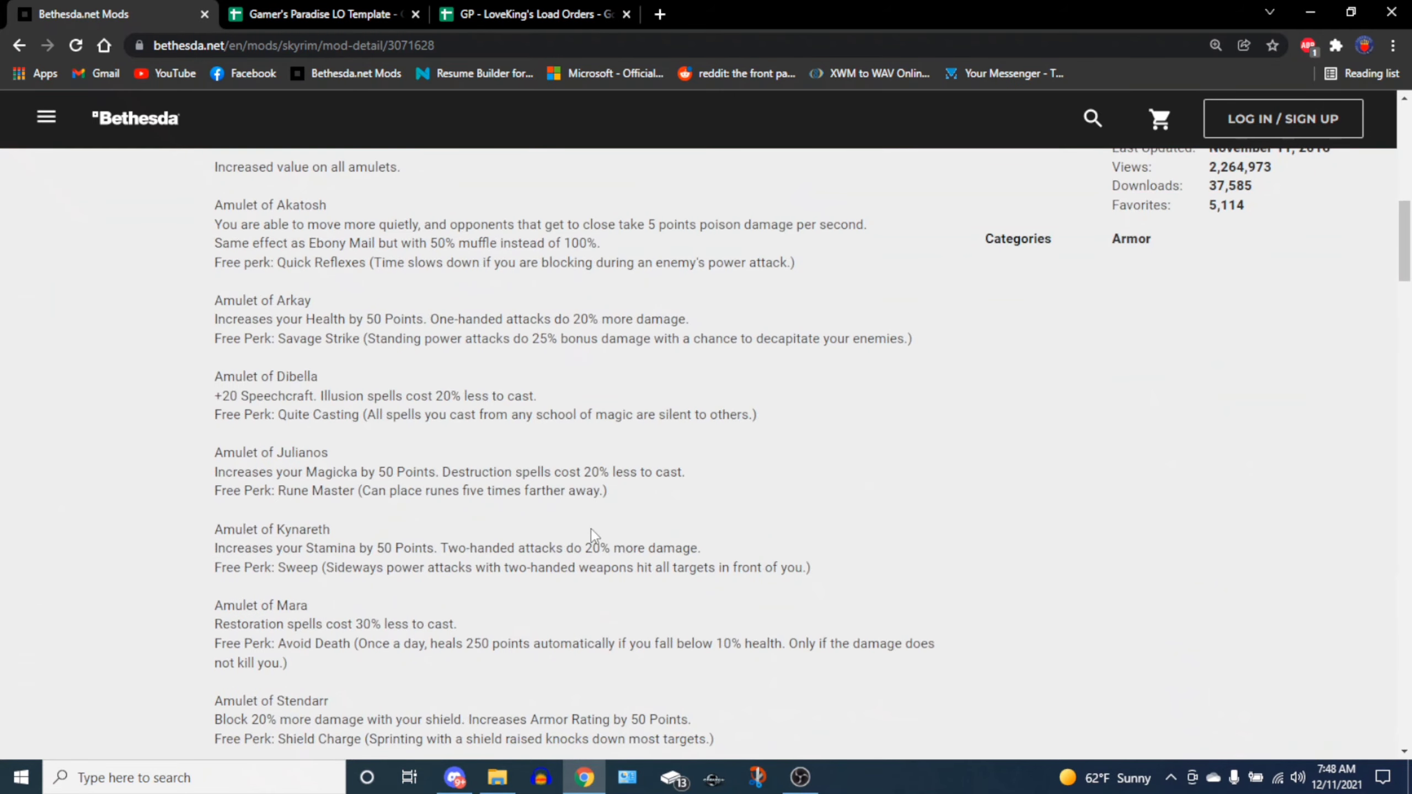
{"action": "scroll", "coordinate": [538, 563], "scroll_direction": "down", "scroll_amount": 7}
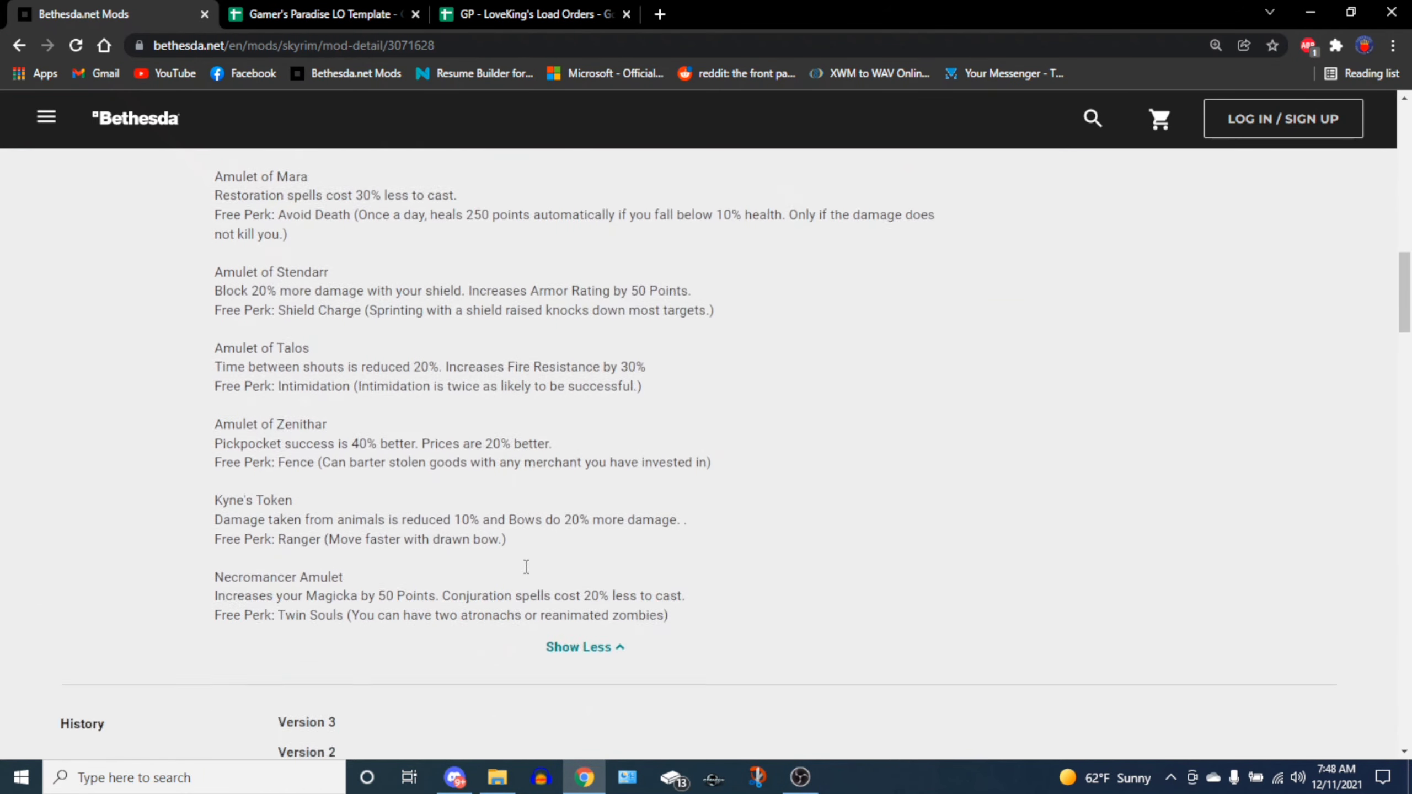
{"action": "scroll", "coordinate": [735, 554], "scroll_direction": "up", "scroll_amount": 8}
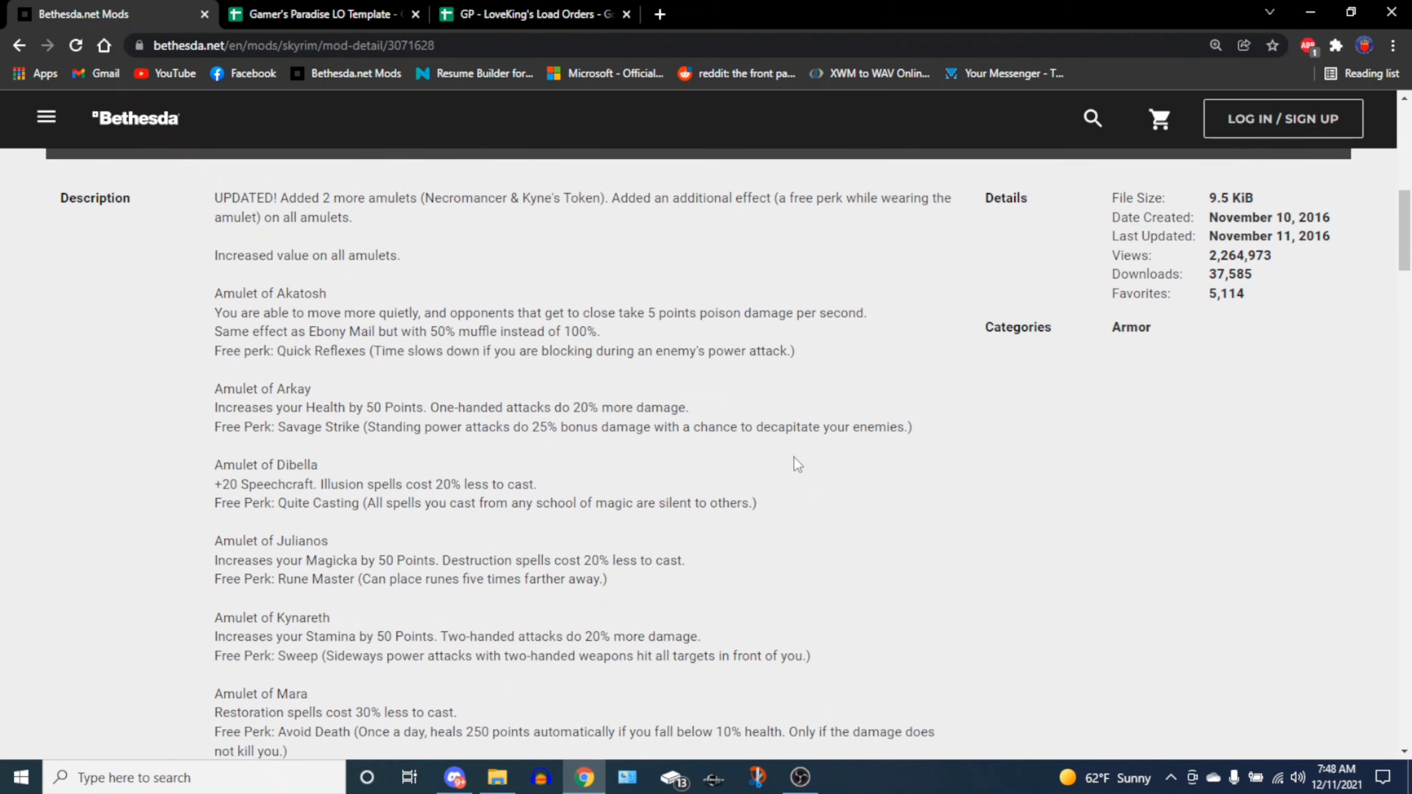
{"action": "scroll", "coordinate": [794, 463], "scroll_direction": "up", "scroll_amount": 5}
Switch to Discord and look through the load-order-help channel of the Gamer's Paradise server, including the posted template link.
{"action": "left_click", "coordinate": [626, 13]}
{"action": "key", "text": "alt+Tab"}
{"action": "scroll", "coordinate": [140, 548], "scroll_direction": "up", "scroll_amount": 10}
{"action": "scroll", "coordinate": [140, 541], "scroll_direction": "up", "scroll_amount": 10}
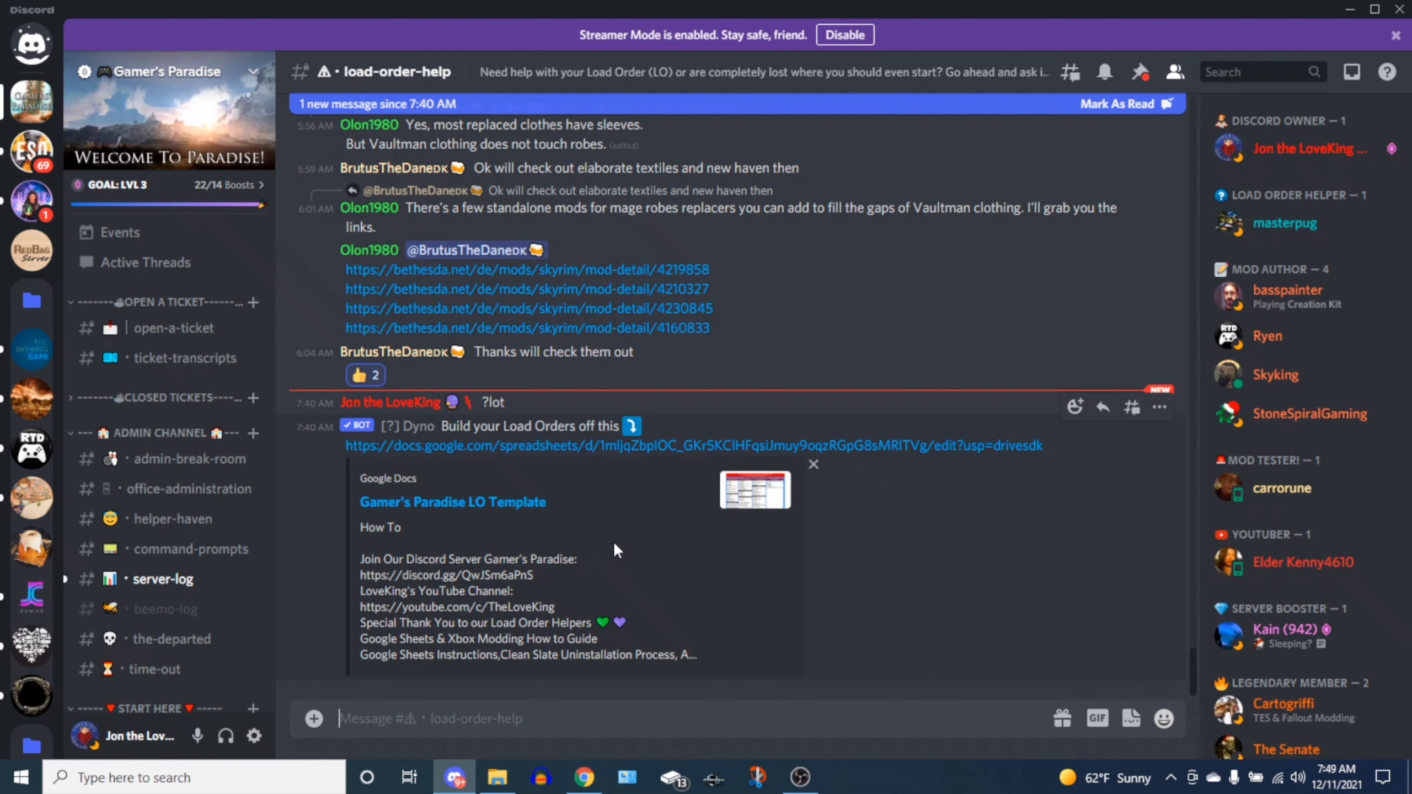
{"action": "scroll", "coordinate": [640, 546], "scroll_direction": "up", "scroll_amount": 5}
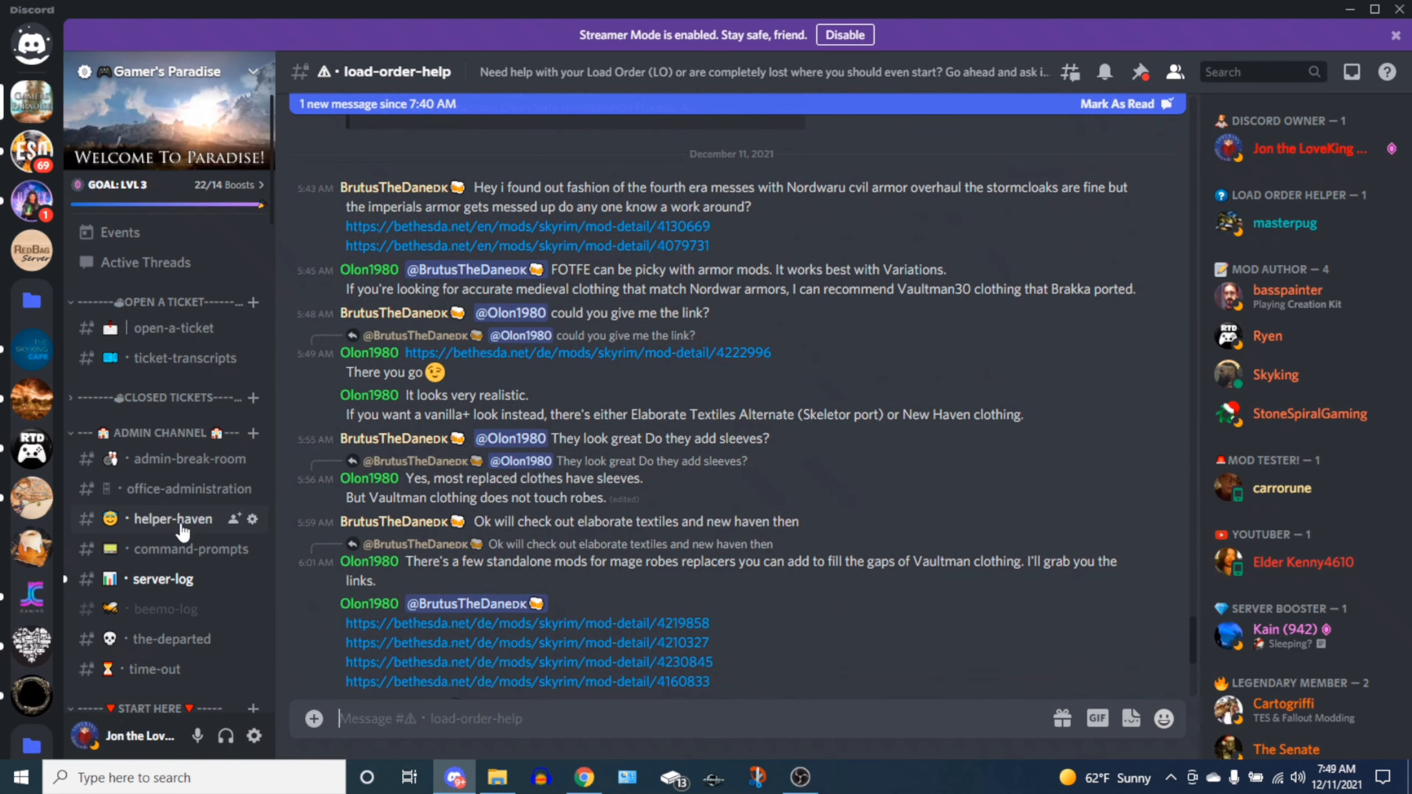
{"action": "scroll", "coordinate": [423, 459], "scroll_direction": "up", "scroll_amount": 2}
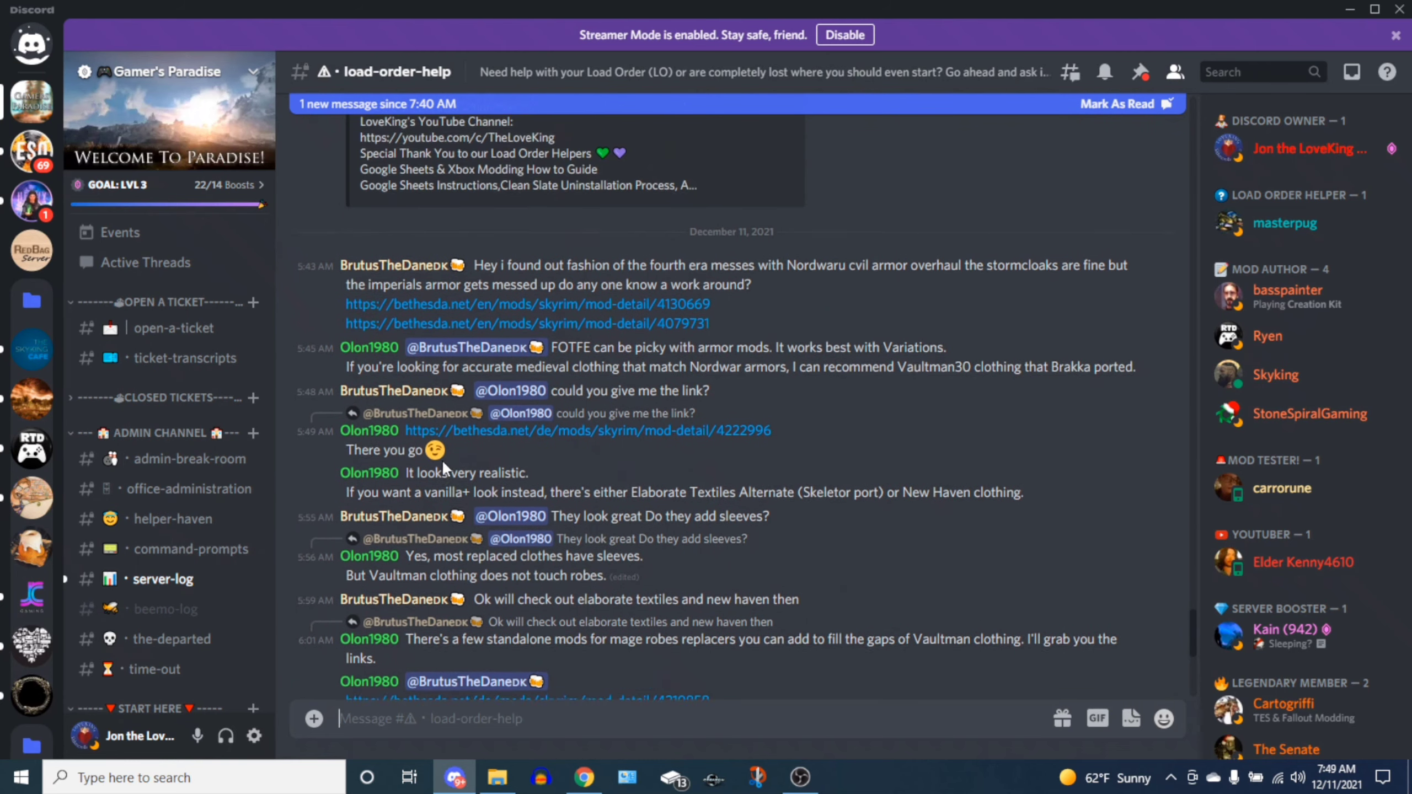
{"action": "scroll", "coordinate": [238, 419], "scroll_direction": "down", "scroll_amount": 5}
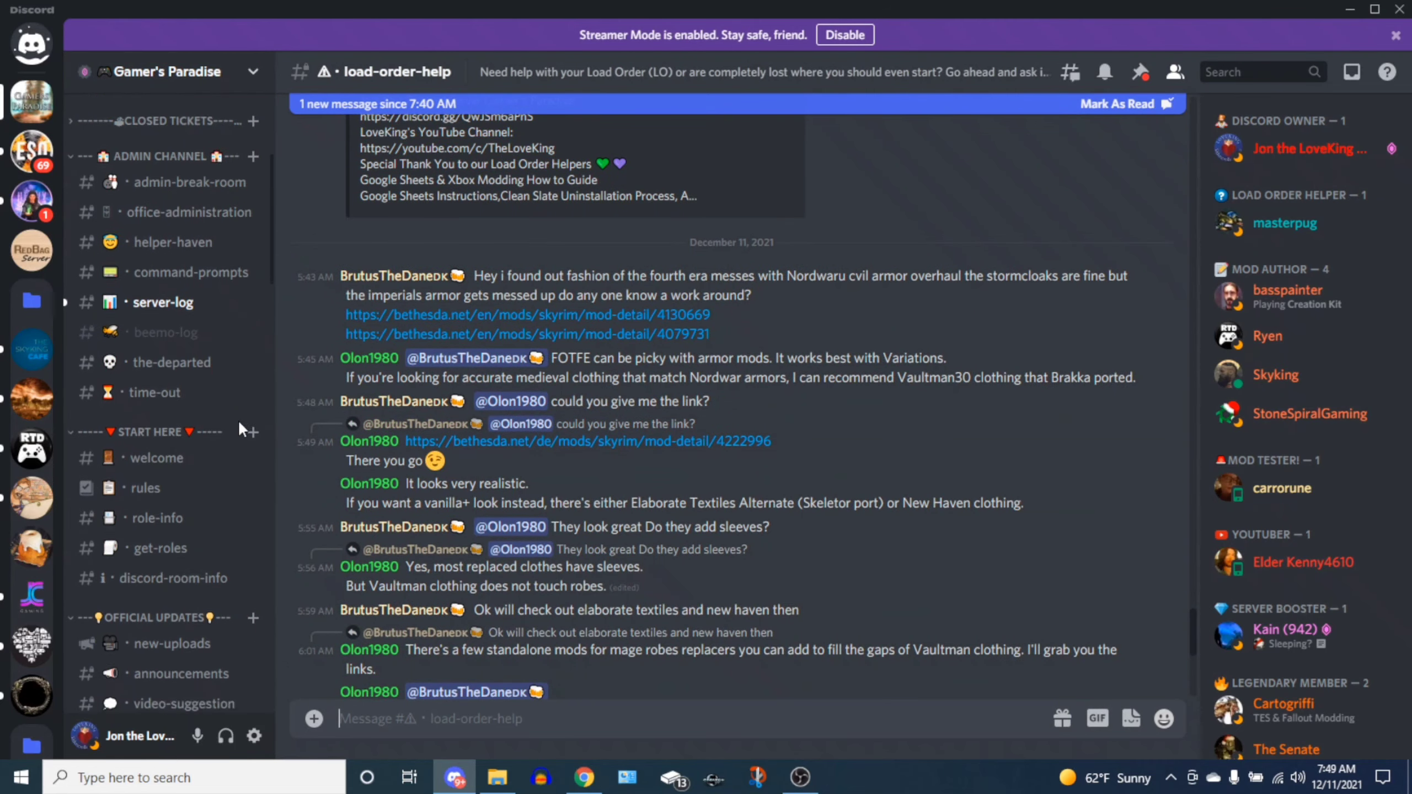
{"action": "scroll", "coordinate": [705, 422], "scroll_direction": "down", "scroll_amount": 5}
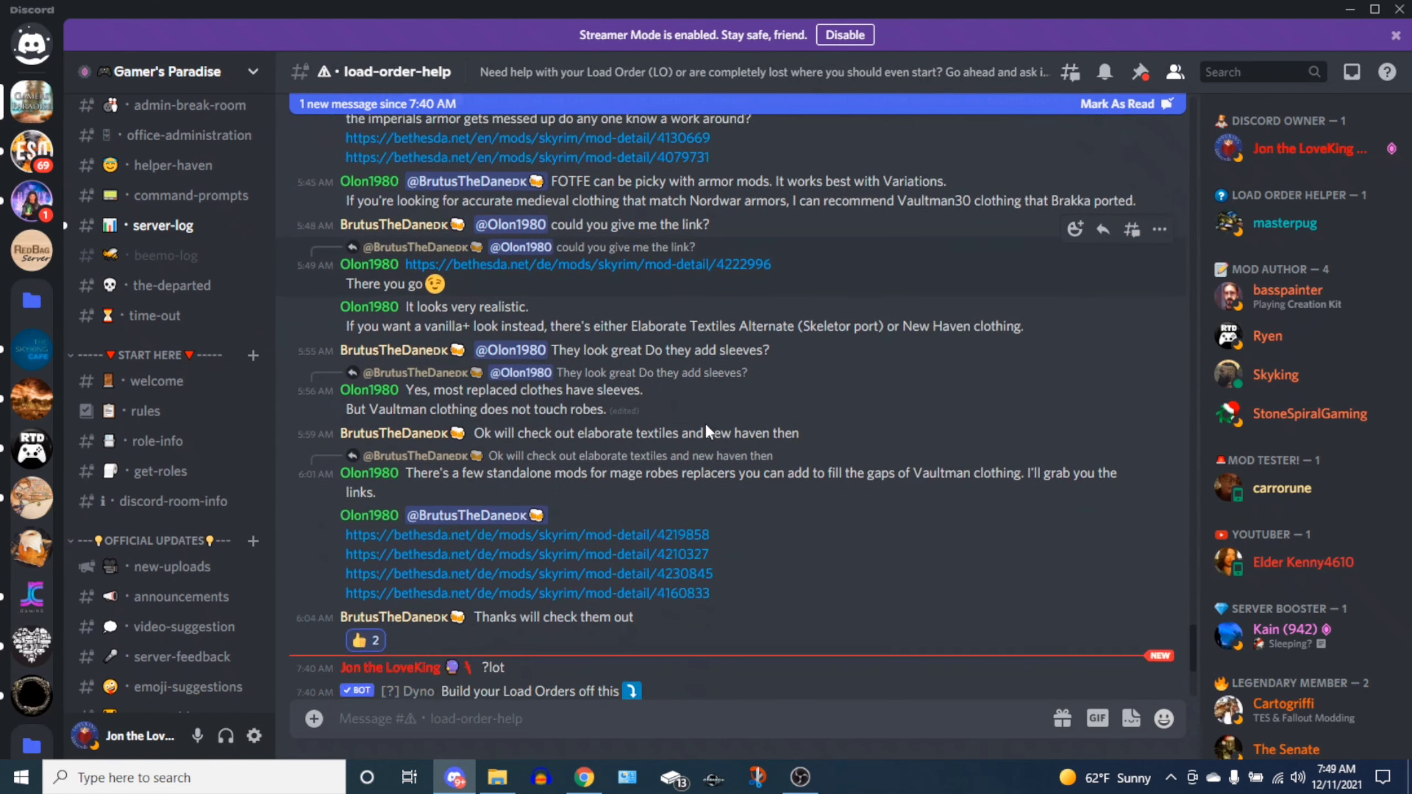
{"action": "scroll", "coordinate": [195, 406], "scroll_direction": "up", "scroll_amount": 5}
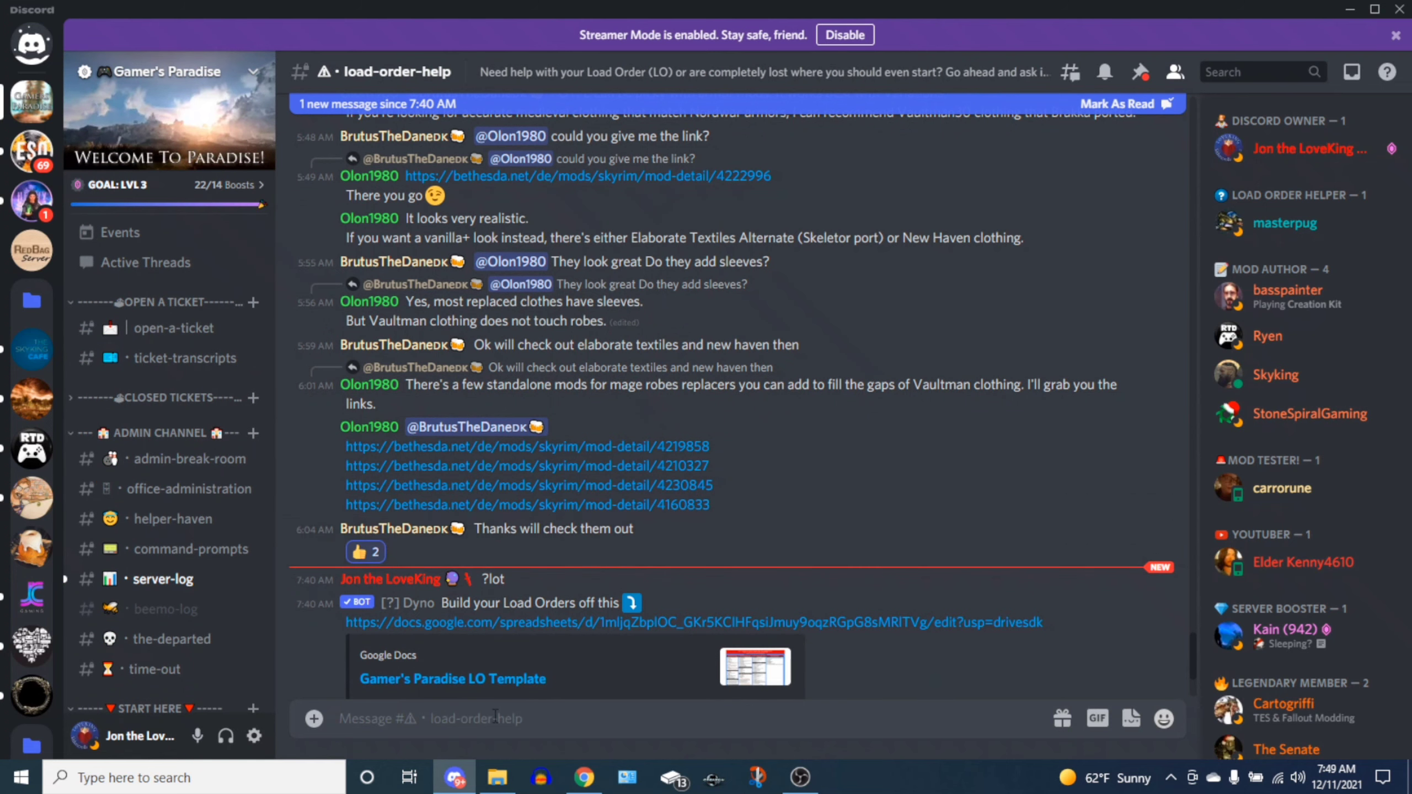
{"action": "scroll", "coordinate": [587, 660], "scroll_direction": "down", "scroll_amount": 3}
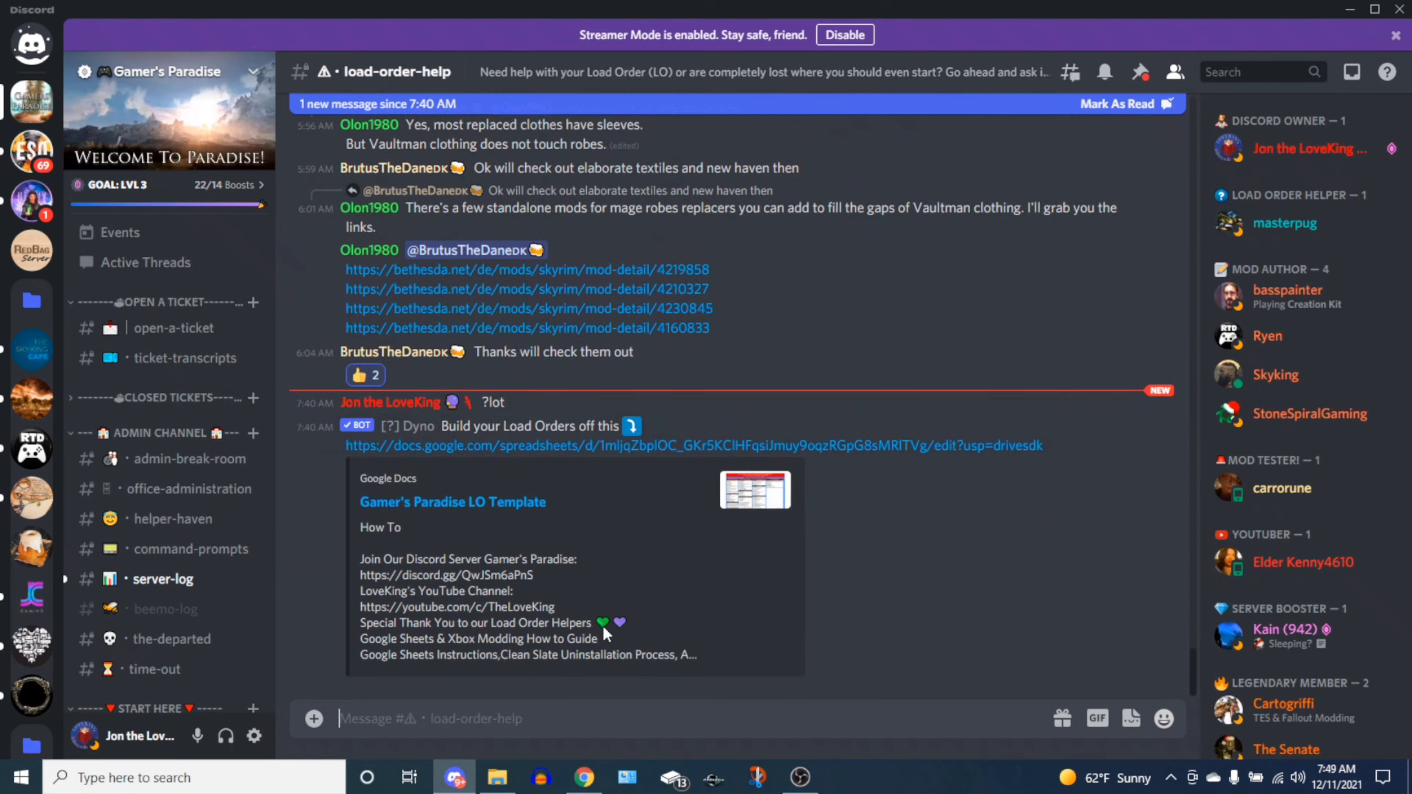